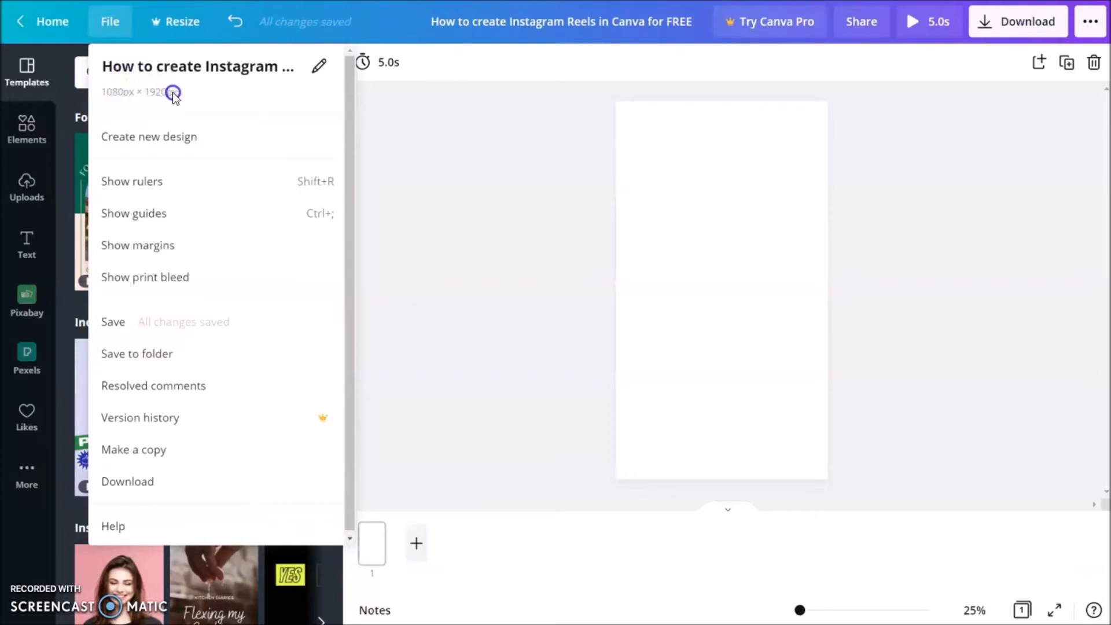
Insert the recently used three-stroke brush frame and enlarge it to span the page width
click(763, 251)
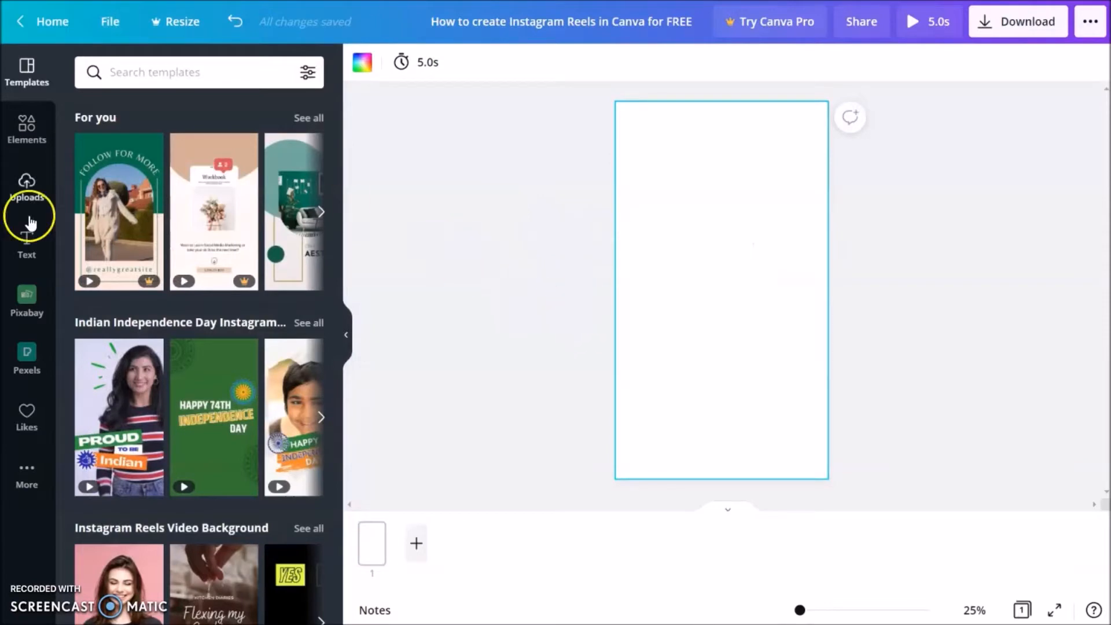
click(26, 140)
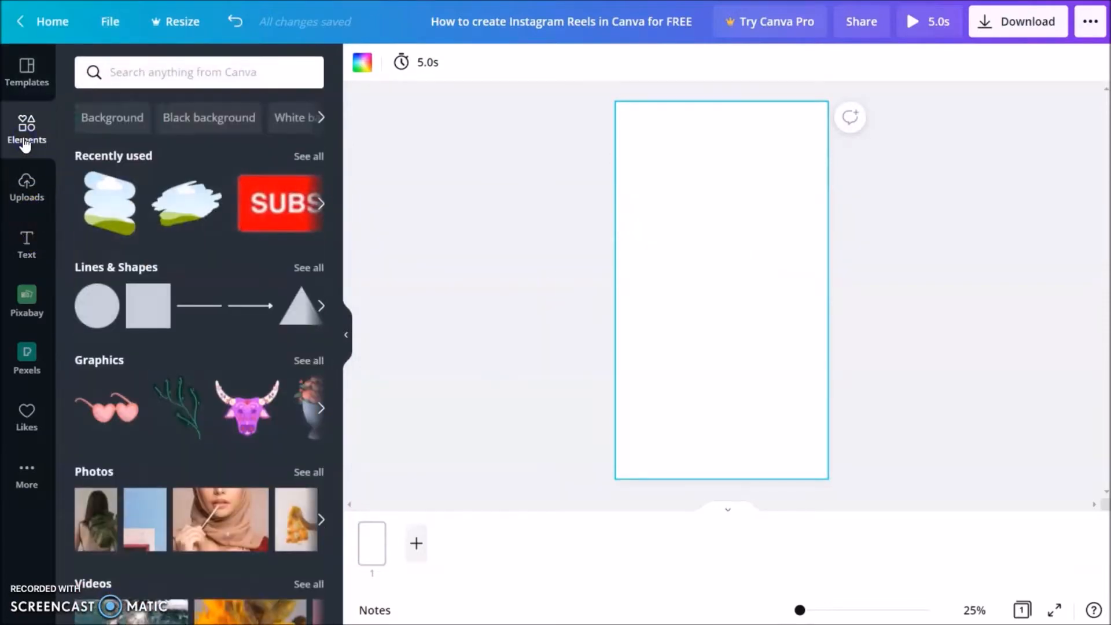
click(110, 199)
drag(781, 221, 862, 166)
click(883, 339)
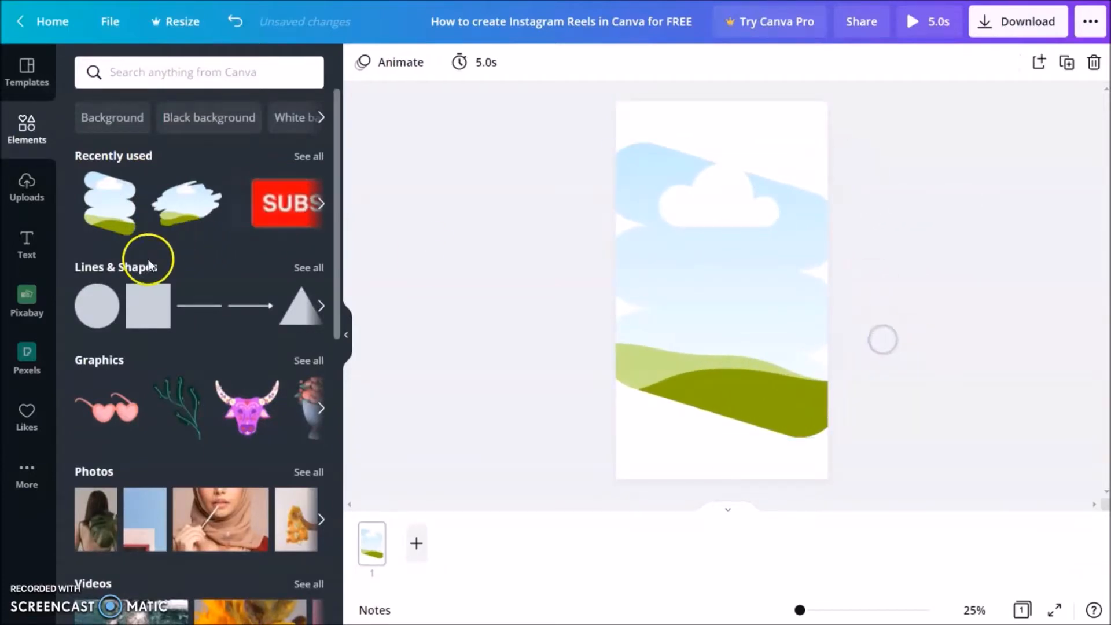
Add a square shape and stretch its four sides until it covers the whole page
click(148, 306)
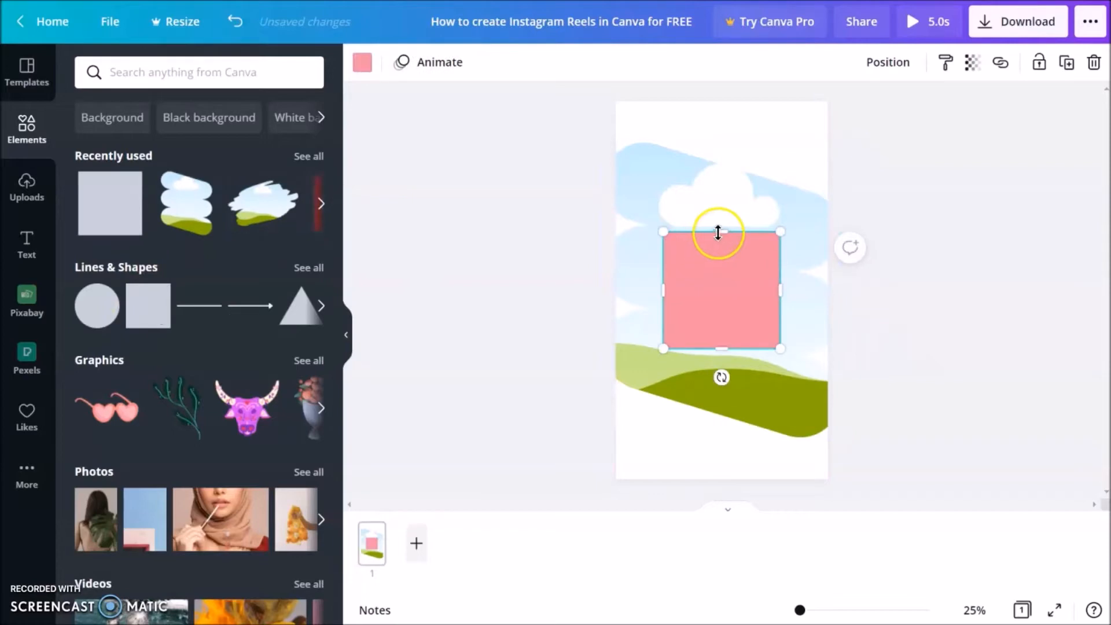
drag(718, 232, 723, 103)
drag(662, 221, 602, 223)
drag(773, 225, 830, 235)
drag(728, 346, 737, 488)
Recolour the full-page square to light pink #FFC7E9 and send it to the back, behind the frame
click(362, 64)
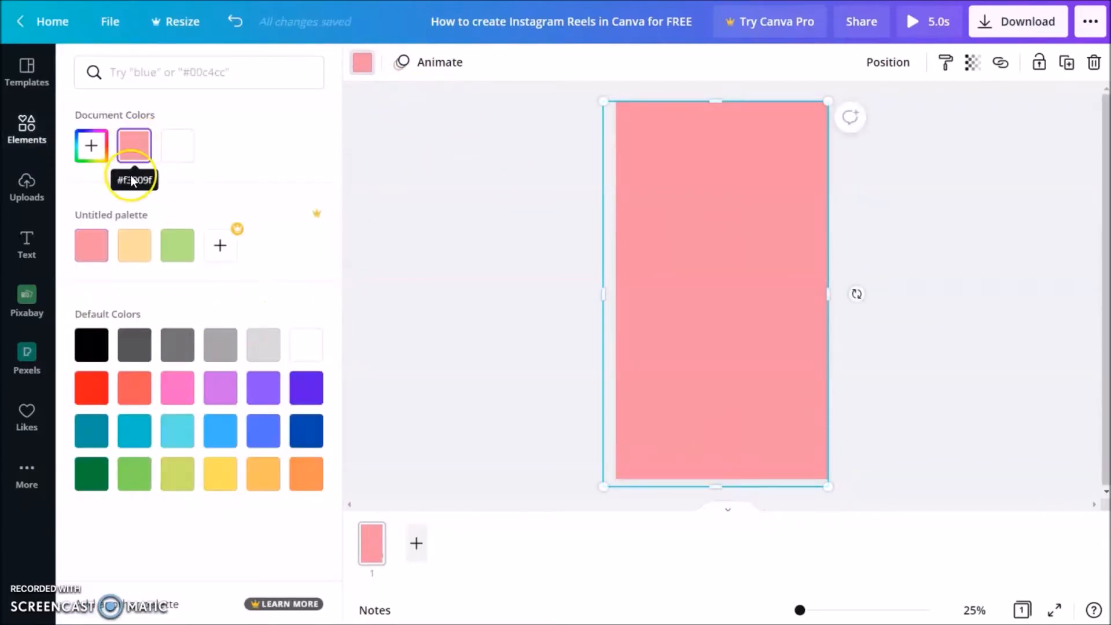
click(178, 391)
click(91, 145)
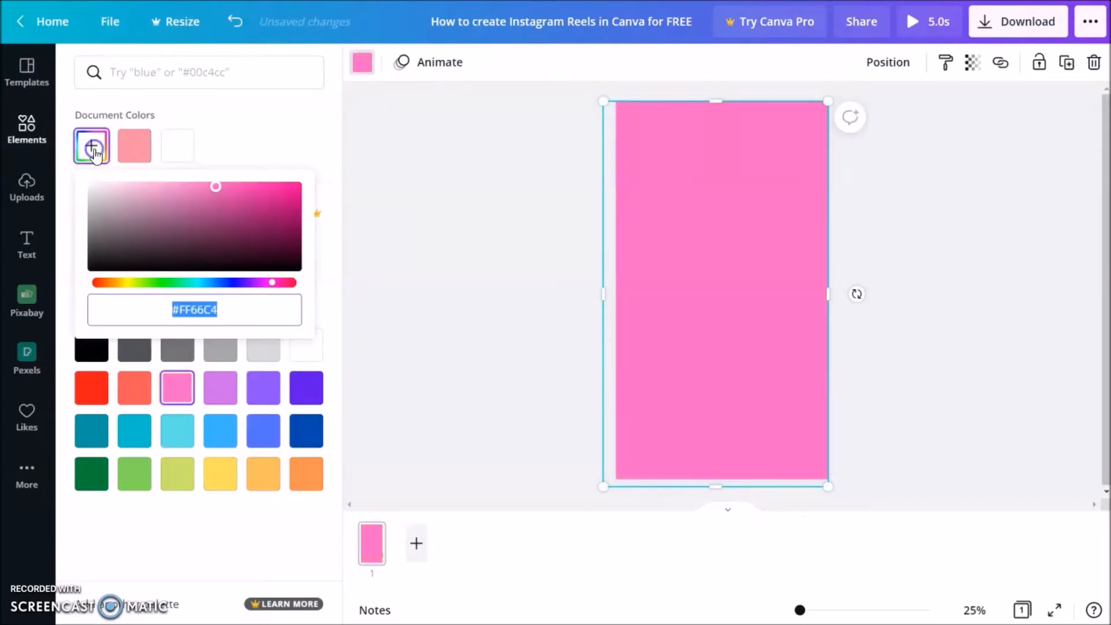
drag(162, 193, 137, 183)
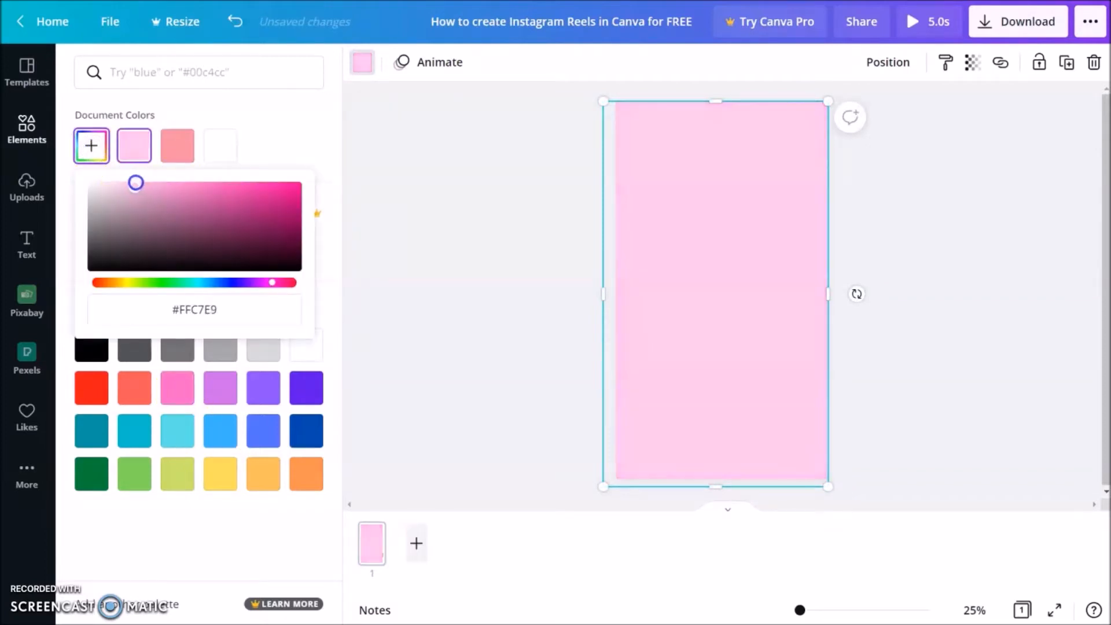
right_click(740, 231)
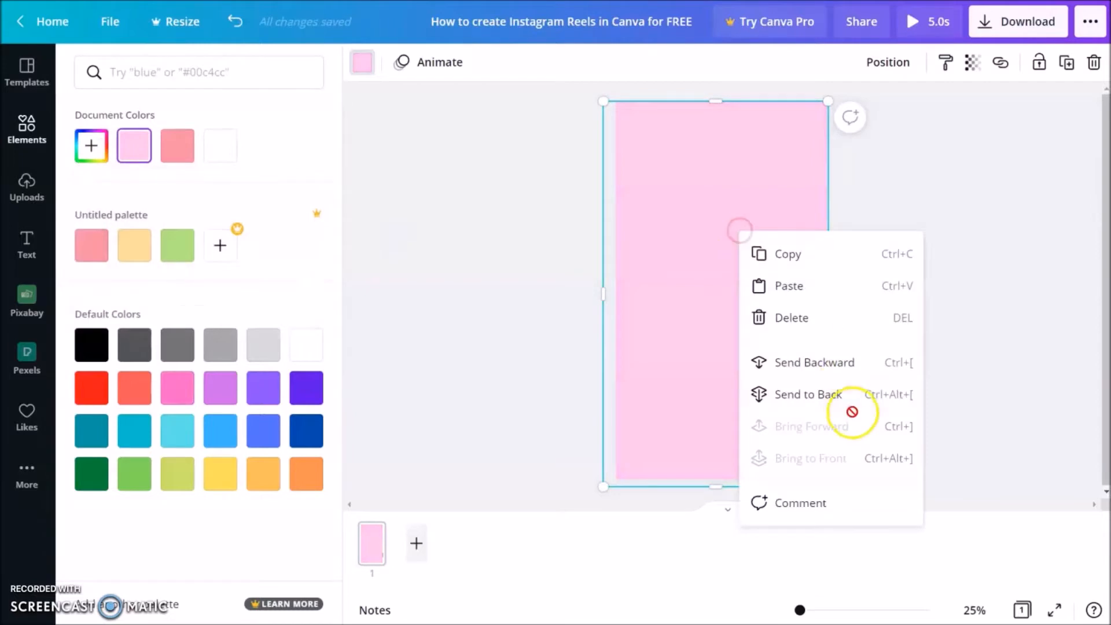
click(842, 396)
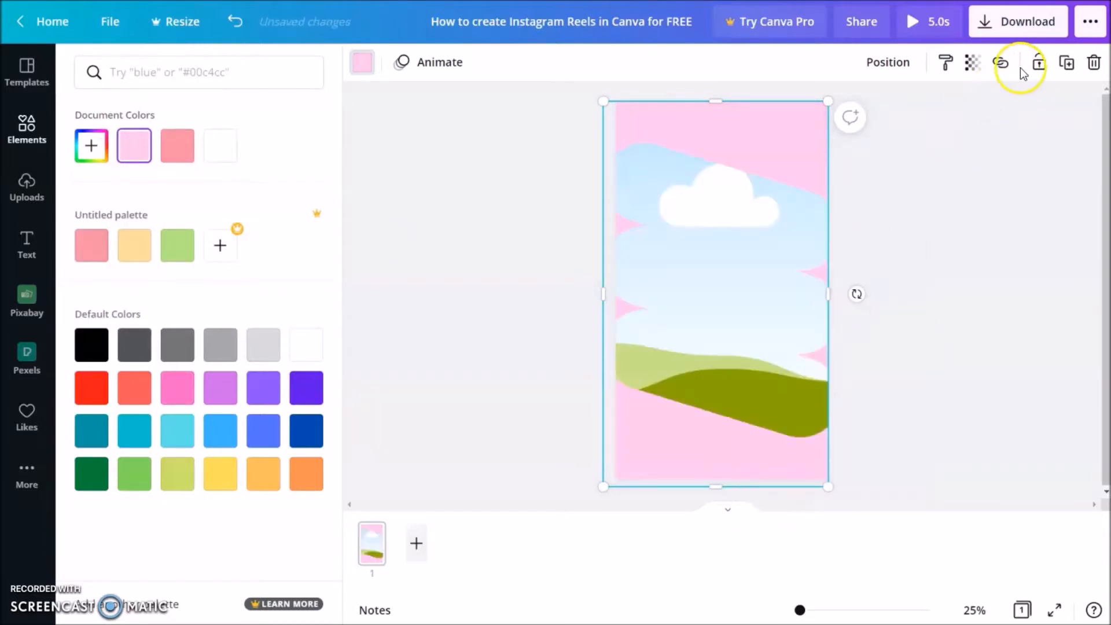
key(Escape)
Enlarge the brush frame slightly past the page's side edges and centre it vertically on the page
click(771, 277)
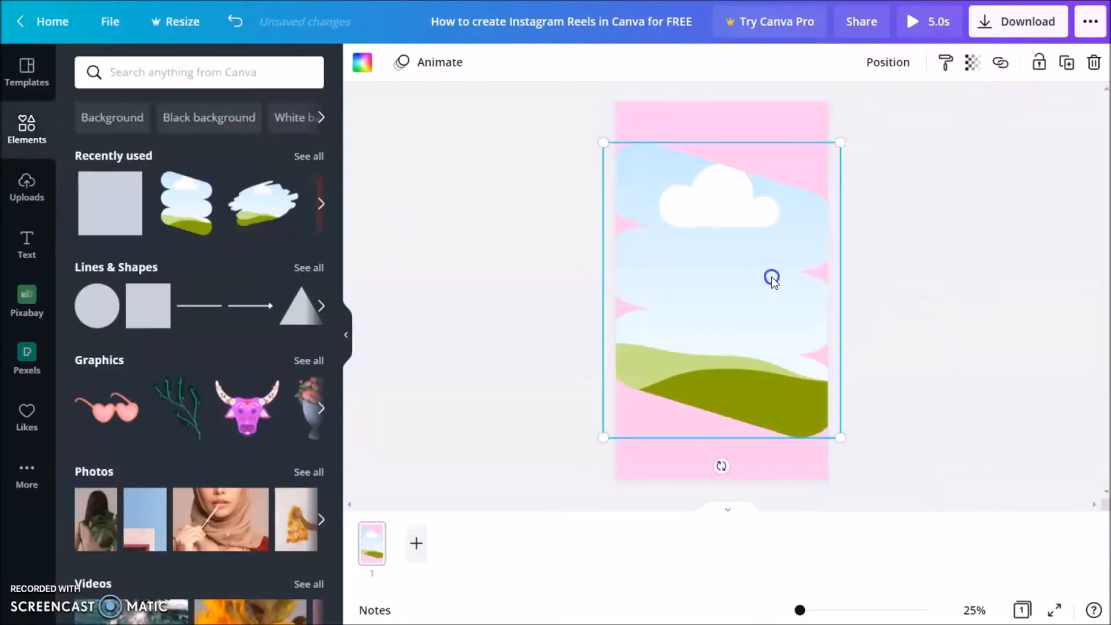
click(890, 77)
click(699, 210)
drag(776, 301, 776, 315)
drag(841, 160, 850, 152)
click(936, 347)
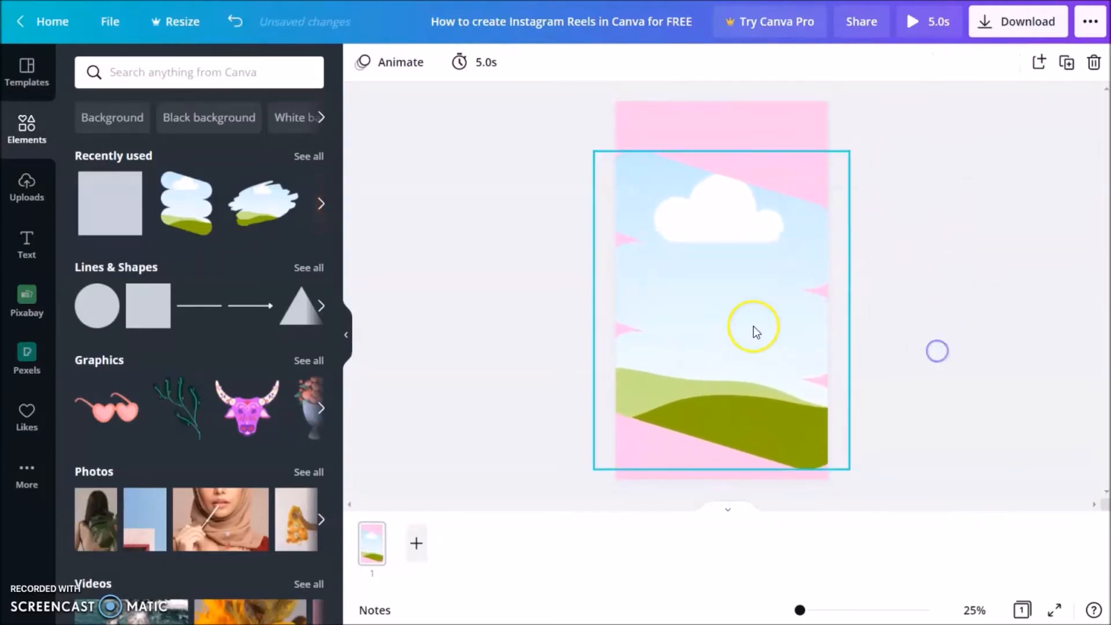
drag(757, 332, 752, 307)
click(918, 364)
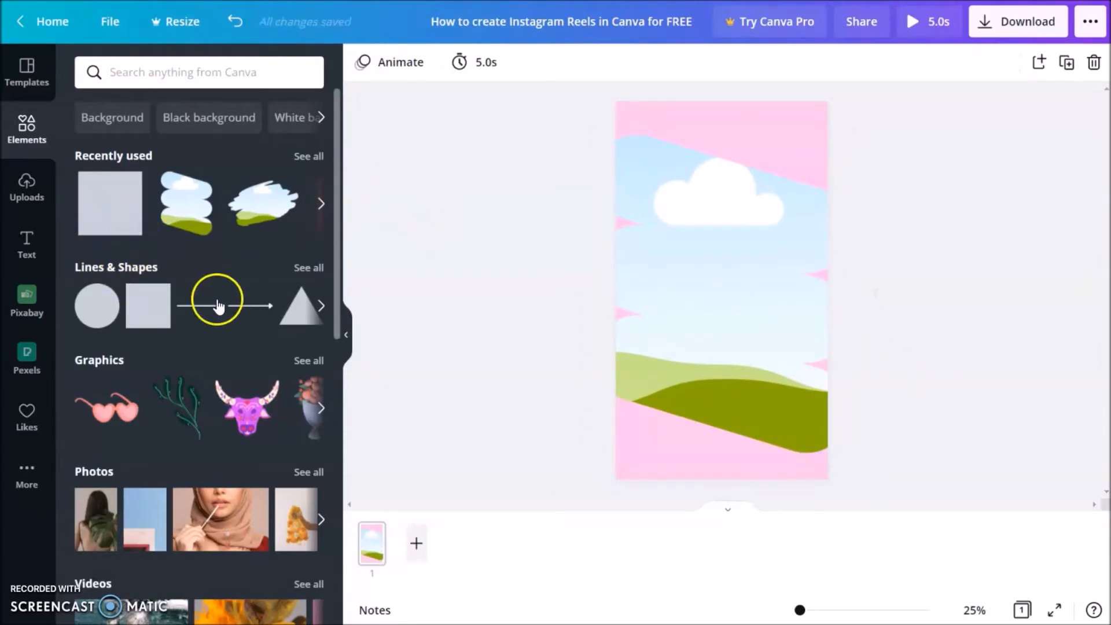
Add a rounded square from the lines and shapes collection and reshape it into a wide banner near the page's upper edge
click(318, 315)
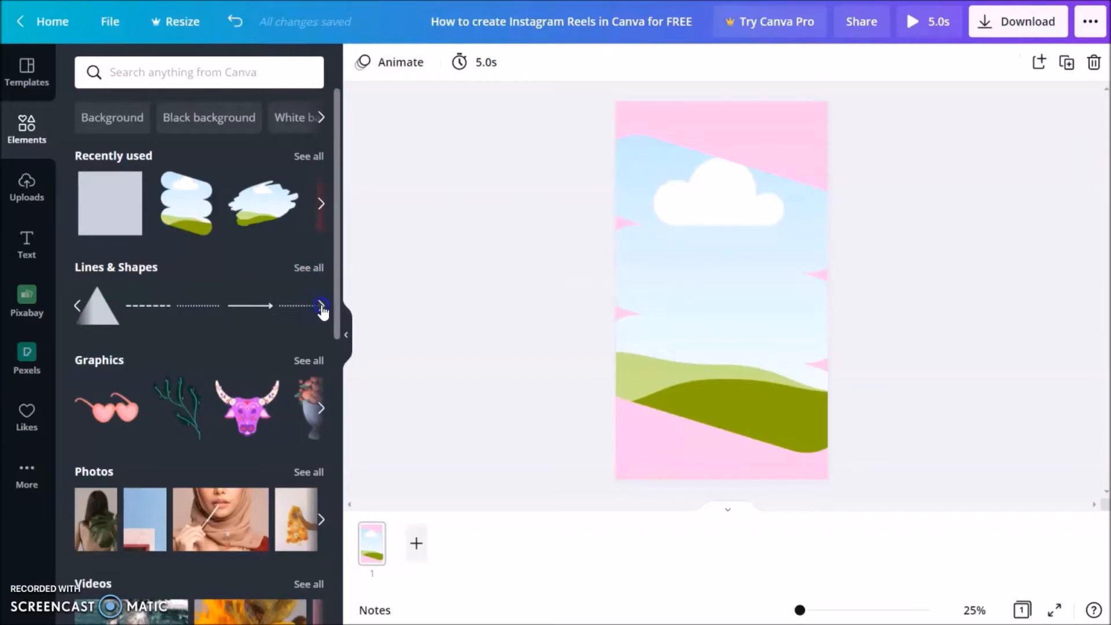
click(322, 307)
click(312, 270)
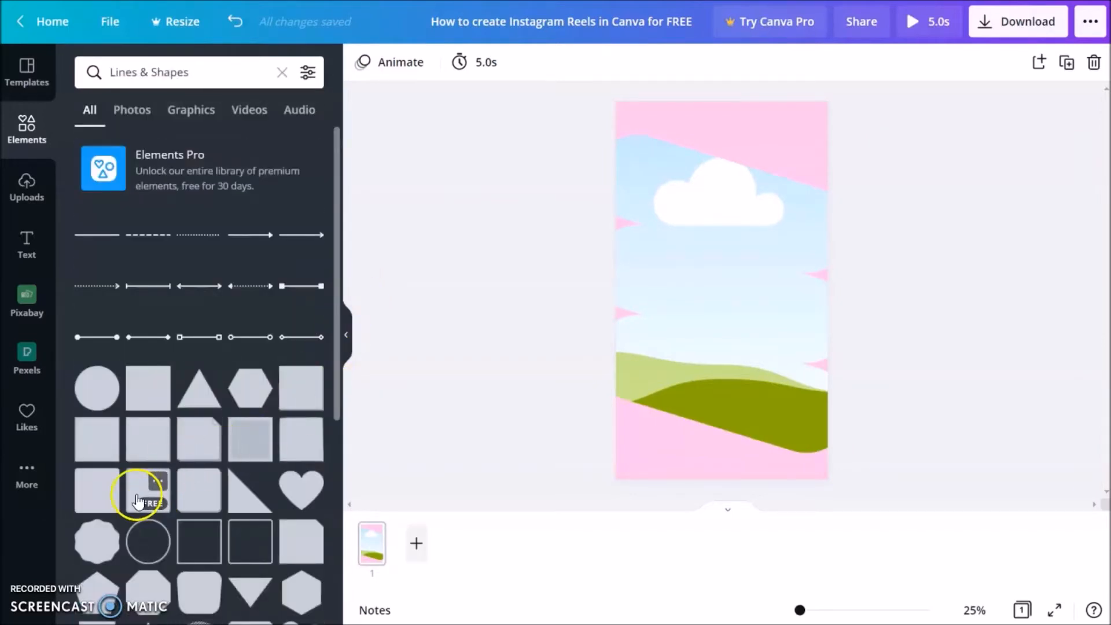
click(96, 488)
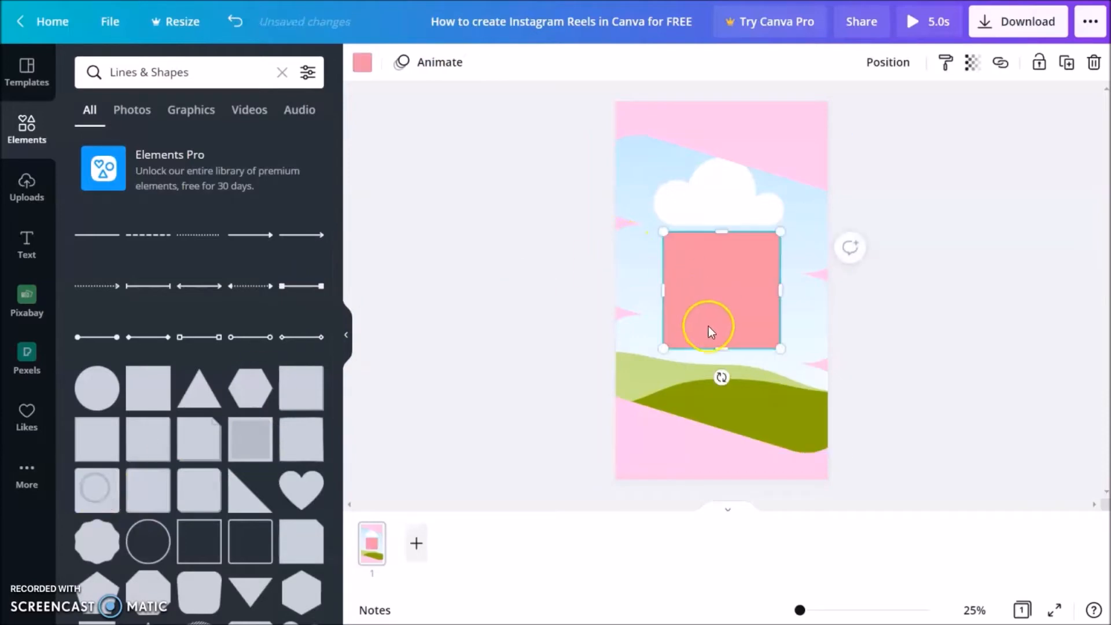
drag(716, 348, 807, 157)
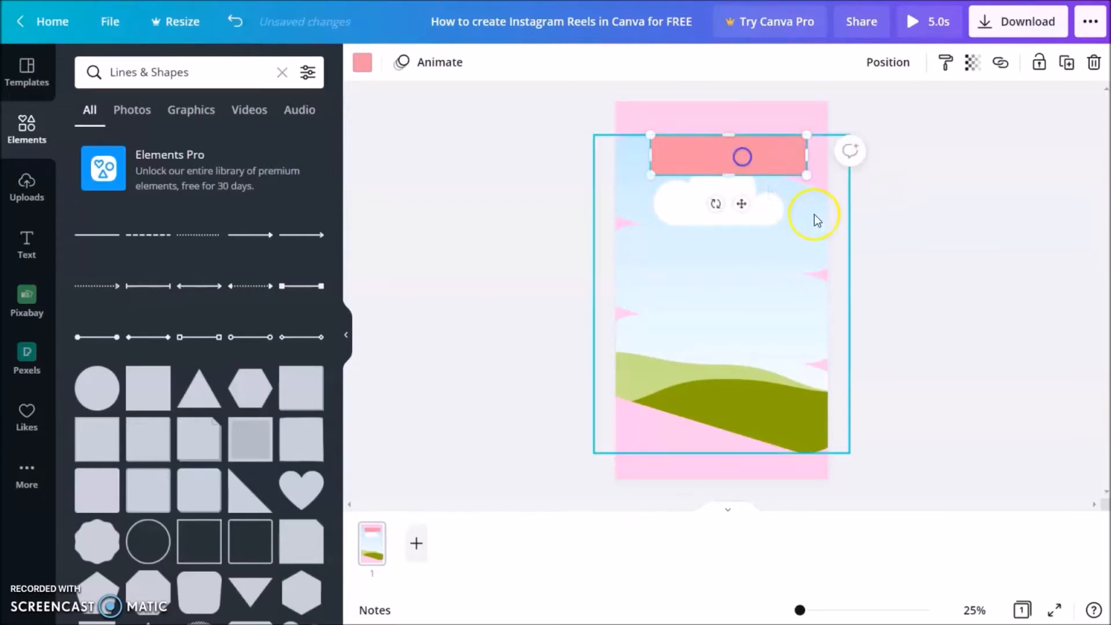
Add a heading text reading "Collection"
click(31, 254)
click(208, 158)
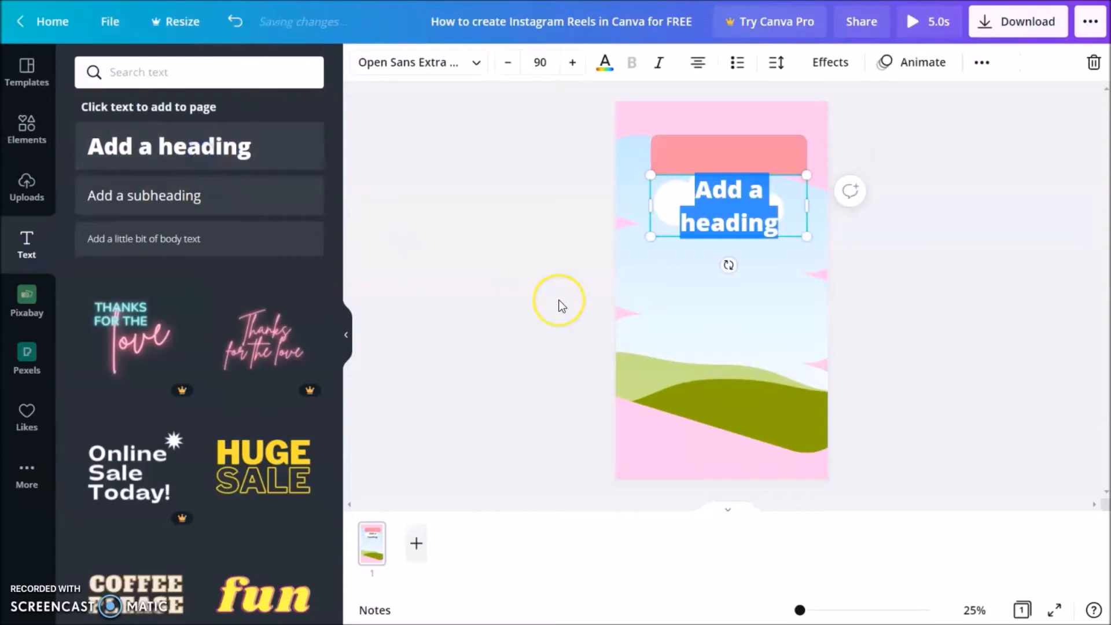
text(Collection)
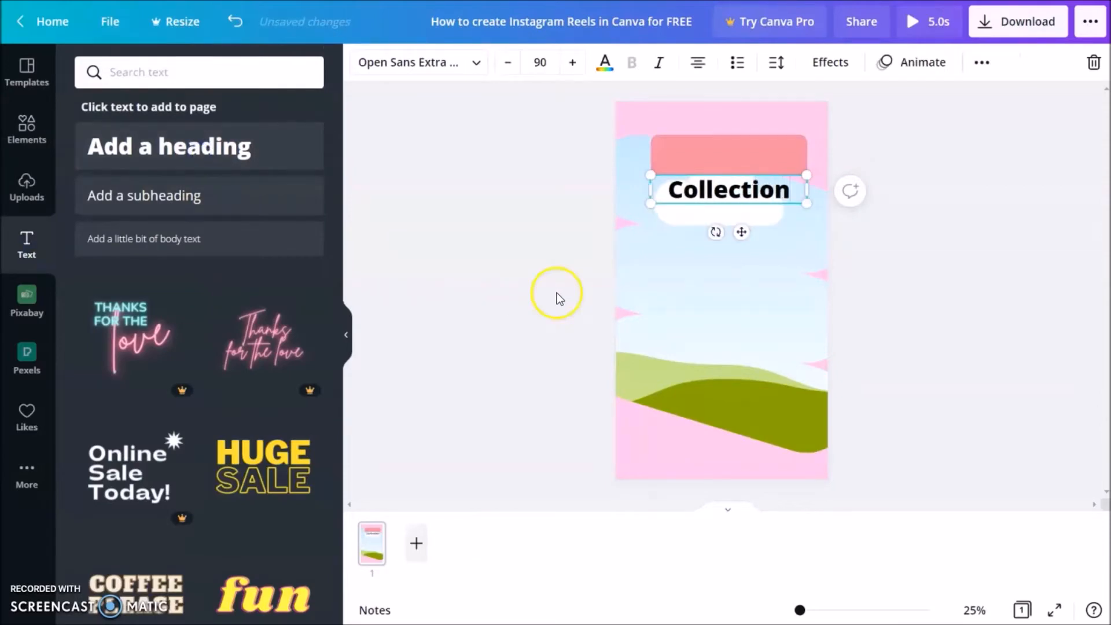
Make the "Collection" heading white and centre it on the rounded banner
double_click(710, 192)
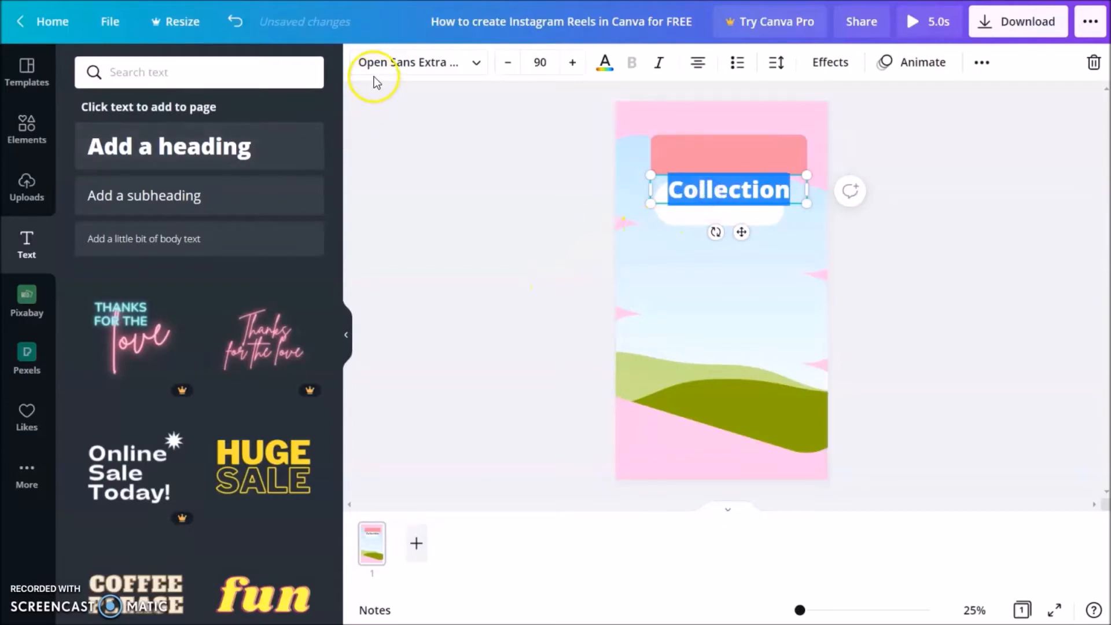
click(605, 62)
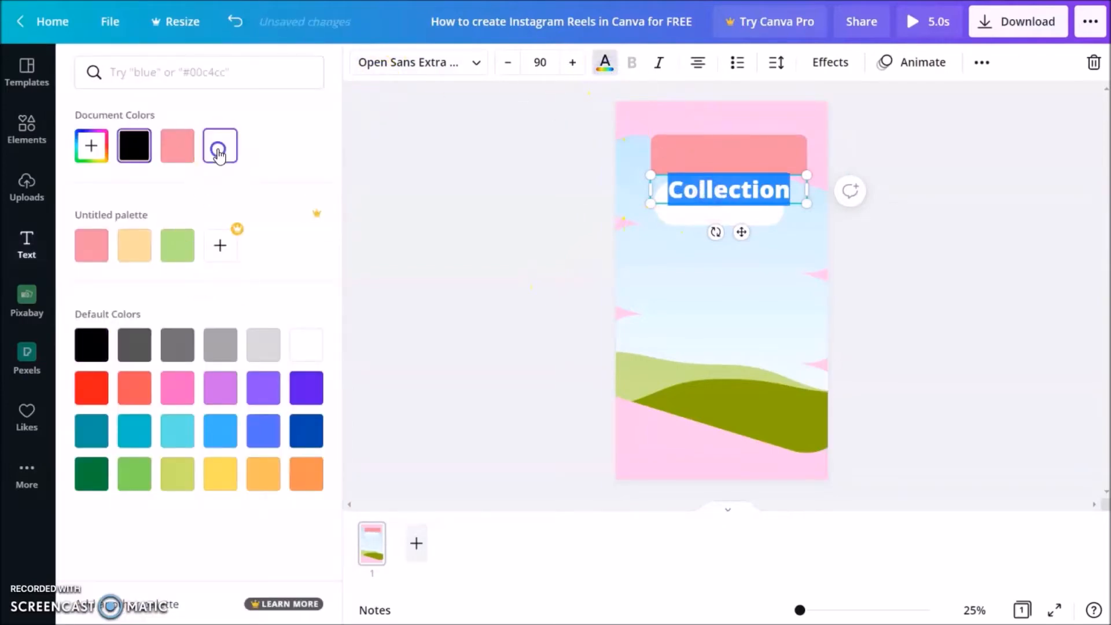
click(925, 204)
click(990, 181)
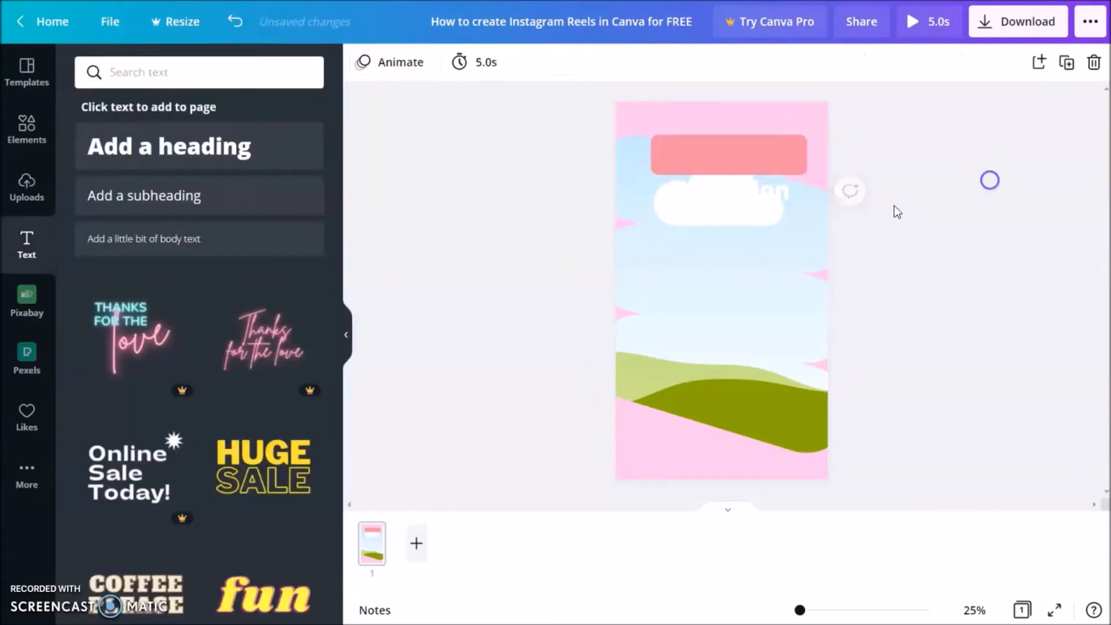
drag(752, 200, 754, 167)
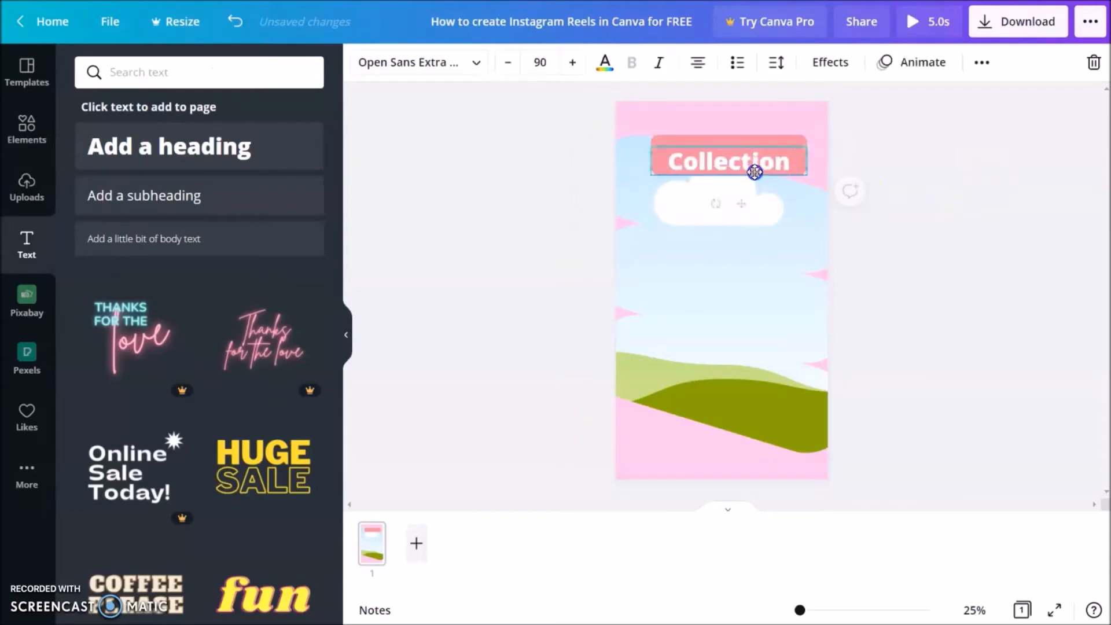
click(923, 274)
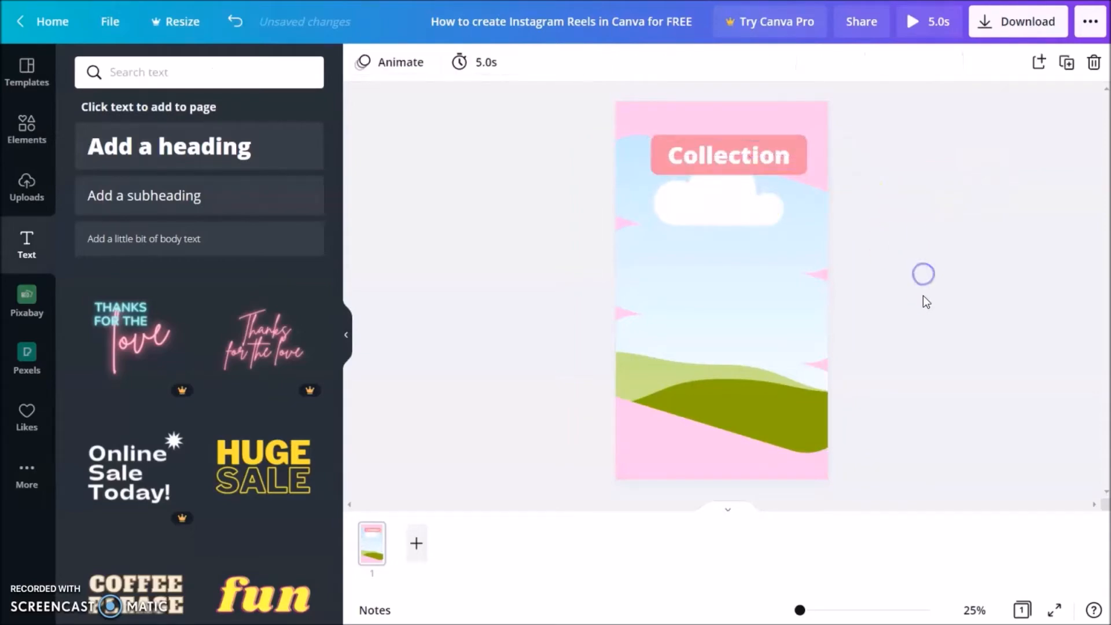
Change the fill colour of the banner behind "Collection" to bright blue
click(793, 174)
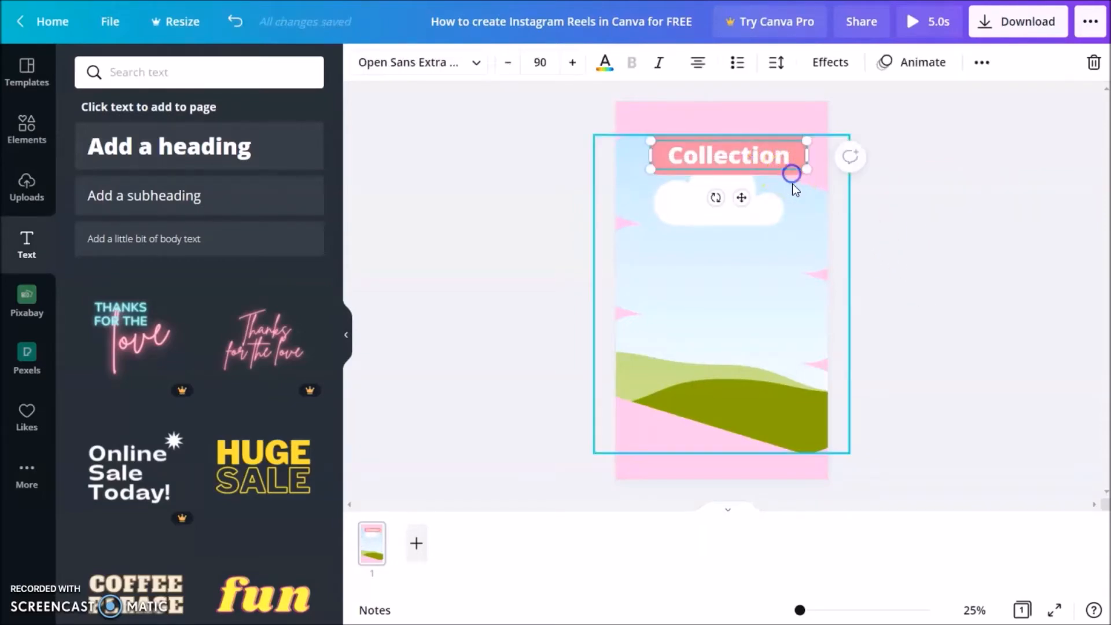
click(776, 137)
click(362, 62)
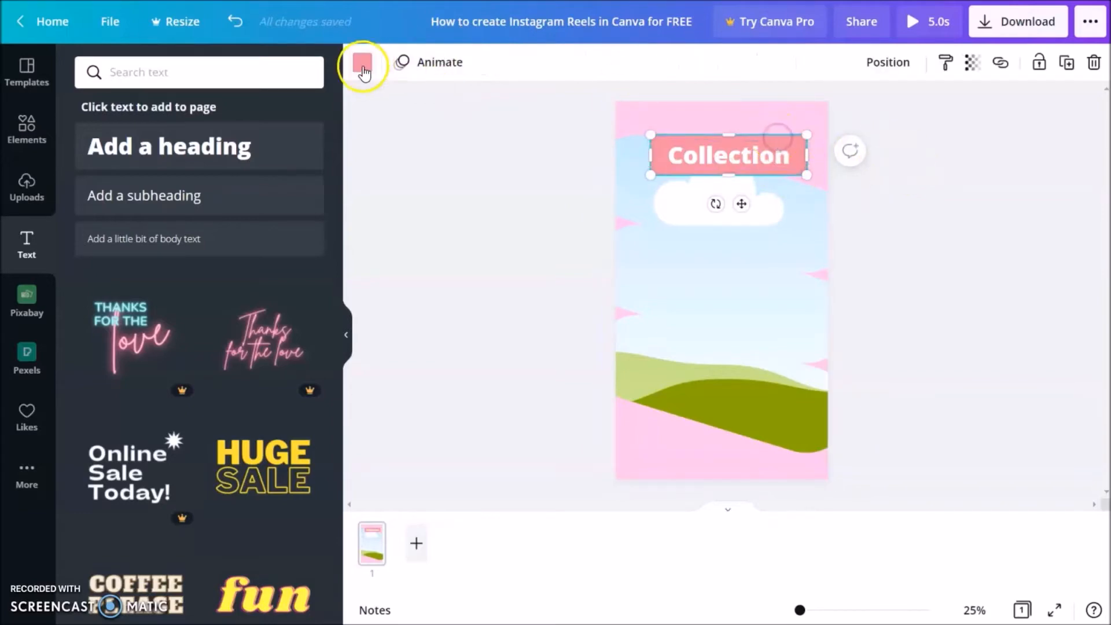
click(232, 431)
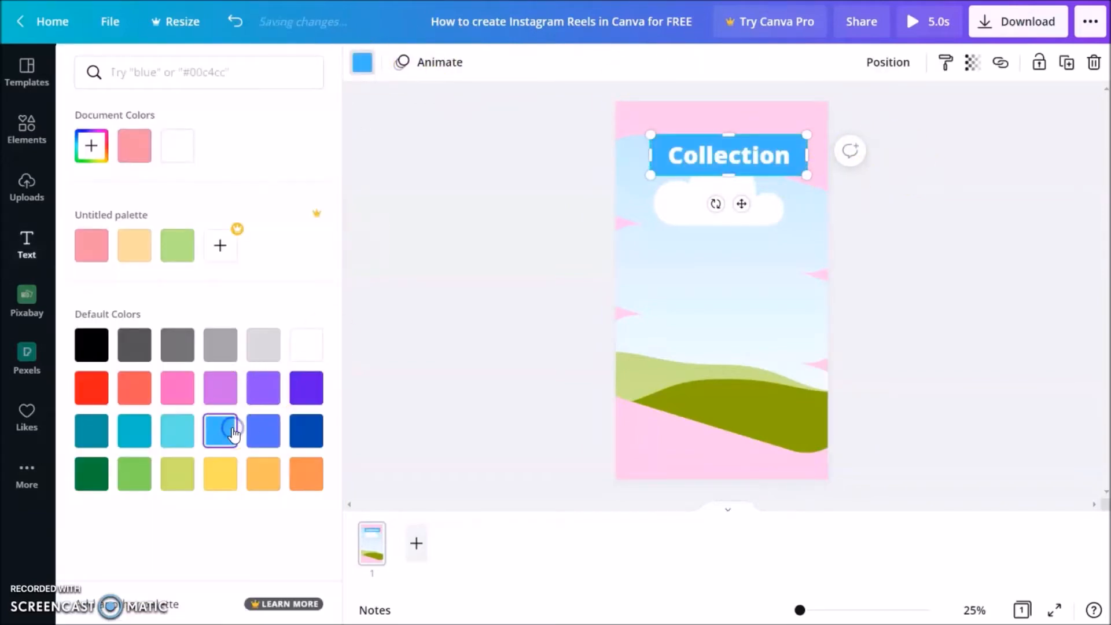
Duplicate the banner with its heading, shrink the copy to text size 55.4, tilt it slightly and place it just above the original
click(766, 167)
click(766, 160)
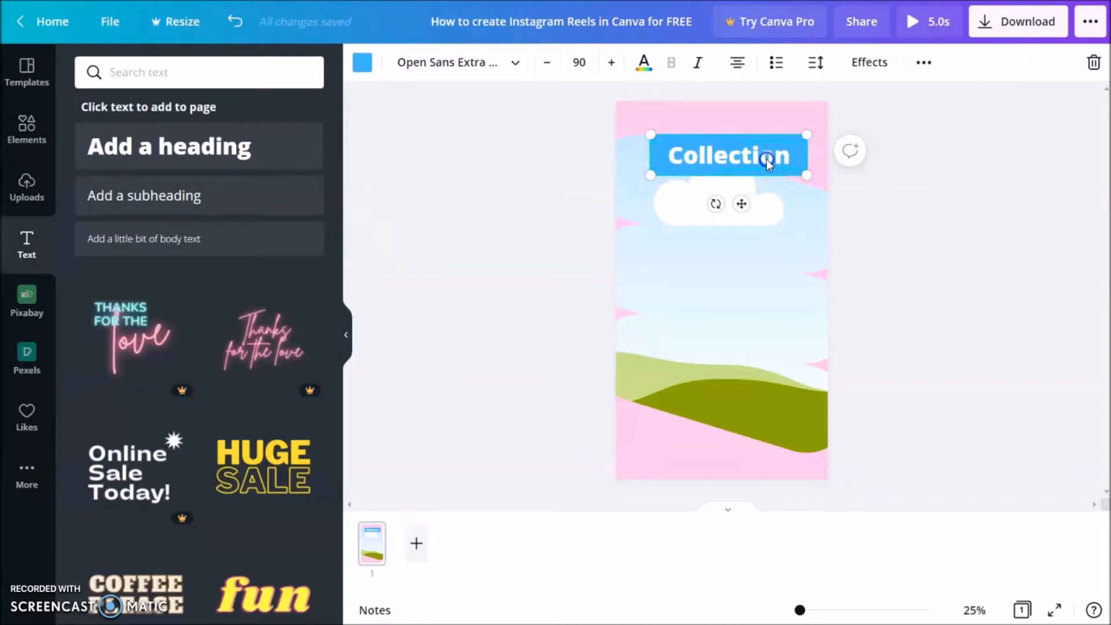
drag(766, 158, 751, 120)
drag(806, 143, 746, 122)
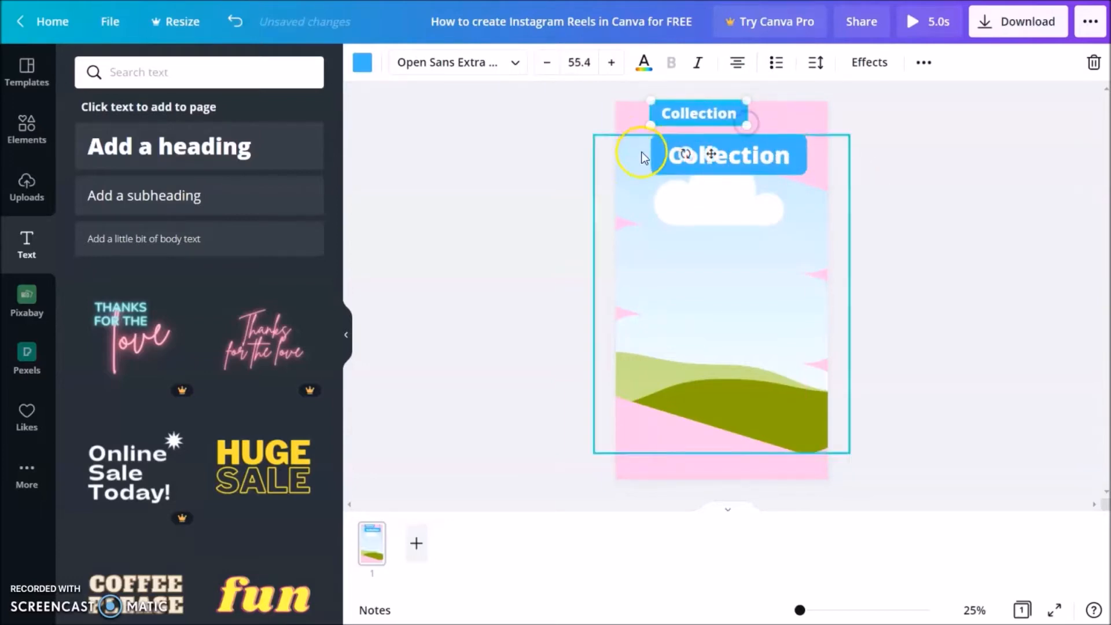
drag(685, 154, 680, 154)
drag(708, 113, 719, 124)
Replace the text on the small tilted banner with "NEW"
click(923, 155)
click(697, 128)
double_click(697, 127)
text(NEW)
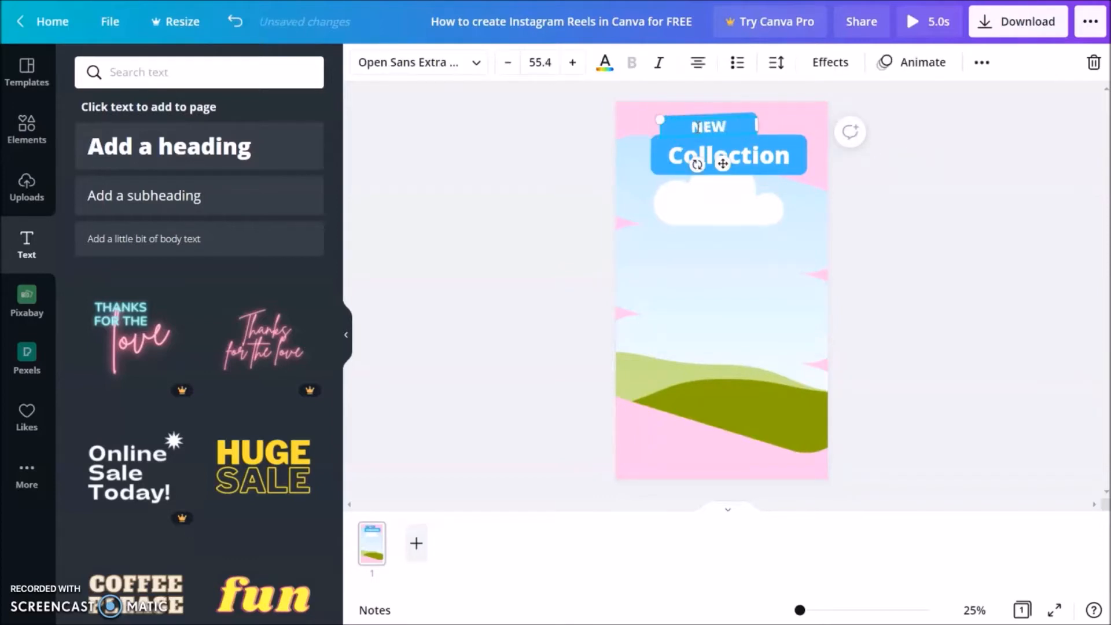
click(986, 189)
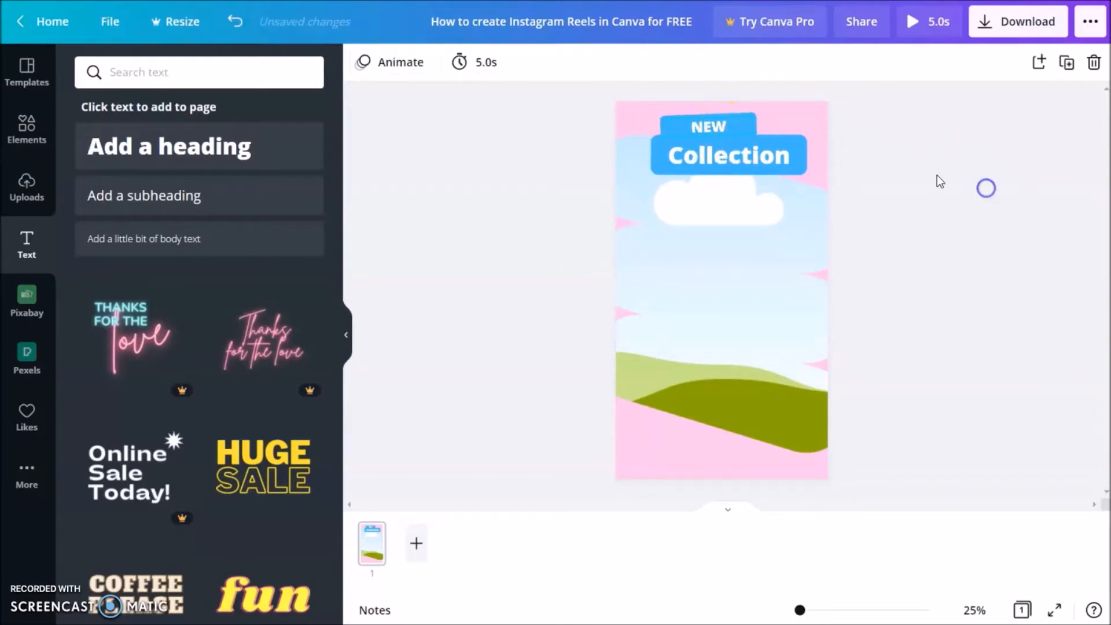
Make the small tilted banner taller and enlarge its "NEW" text to size 92.3
click(715, 124)
mouse_move(750, 131)
mouse_down()
mouse_move(781, 133)
mouse_move(719, 117)
mouse_move(745, 124)
mouse_up()
click(870, 191)
drag(752, 128, 749, 125)
click(970, 146)
click(731, 123)
click(720, 127)
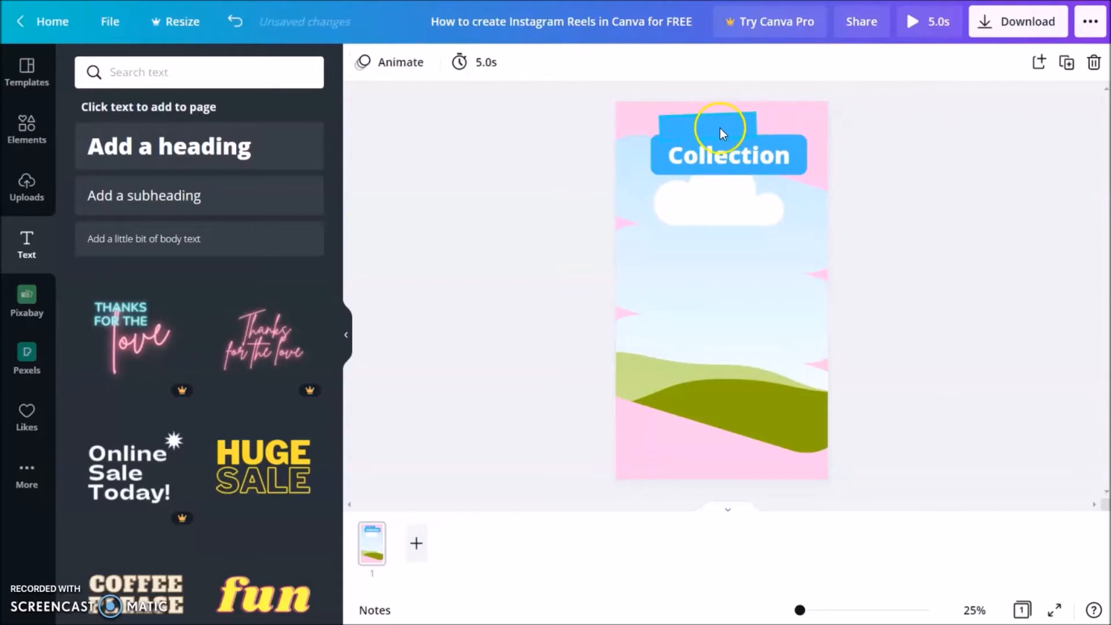
drag(711, 113, 714, 108)
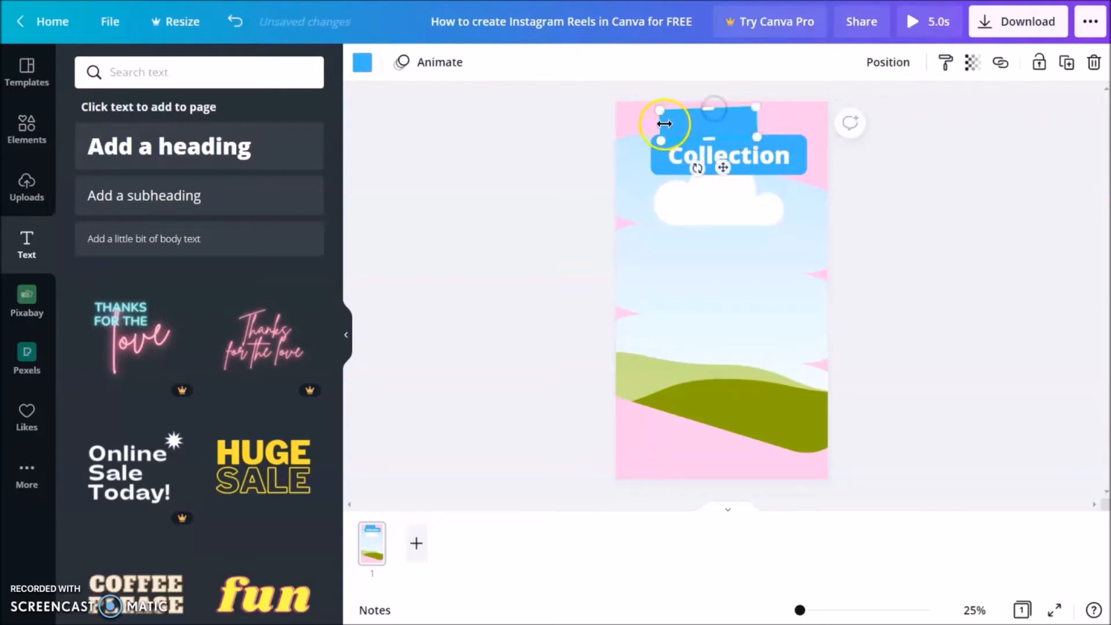
click(801, 156)
click(949, 160)
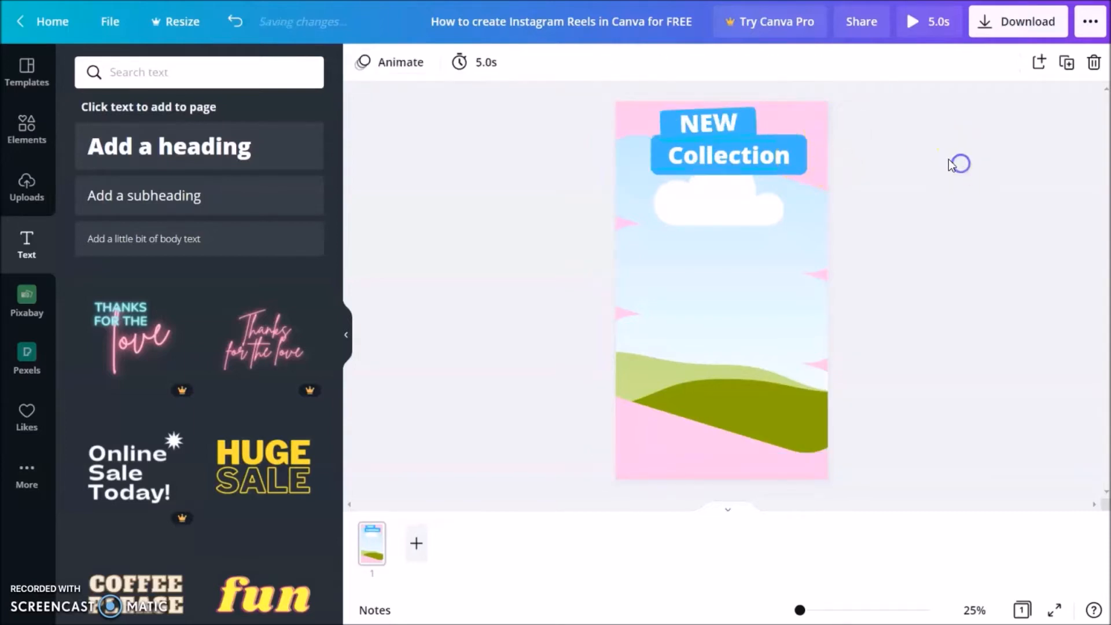
Take the "NEW" text out temporarily, give the small tilted banner a slightly darker blue fill, and put the text back
click(754, 123)
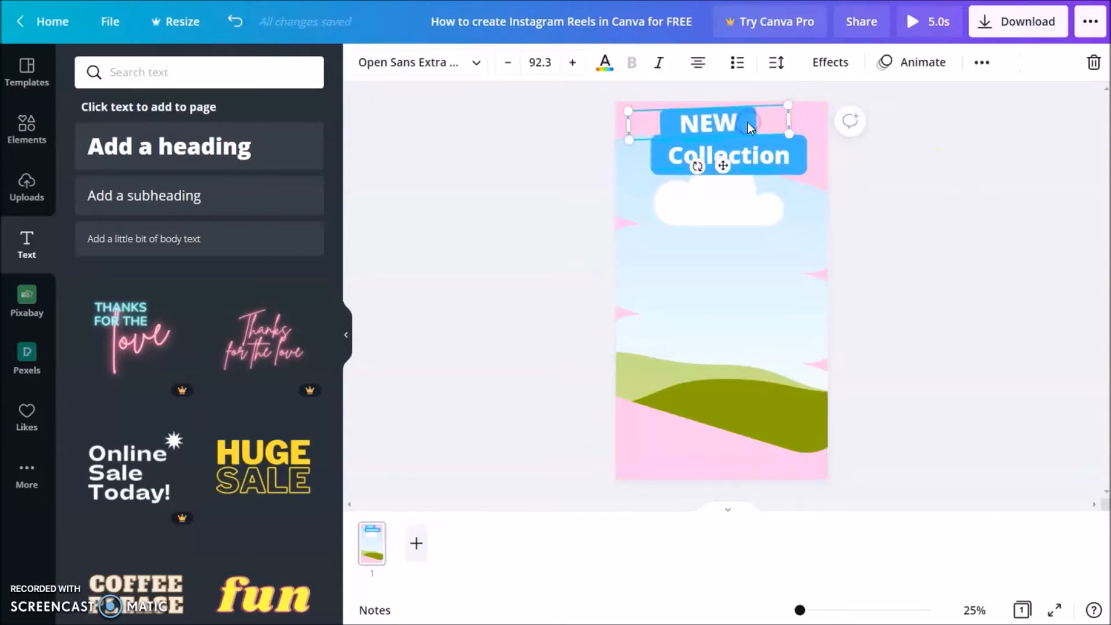
key(Delete)
click(705, 129)
click(362, 62)
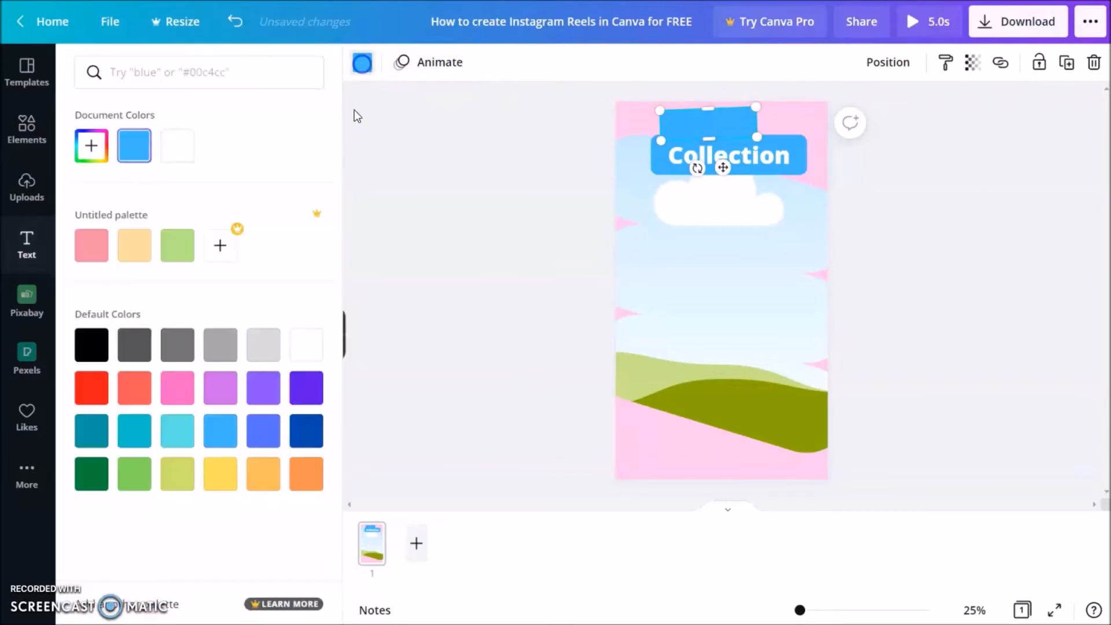
click(100, 157)
drag(272, 198, 272, 185)
click(513, 231)
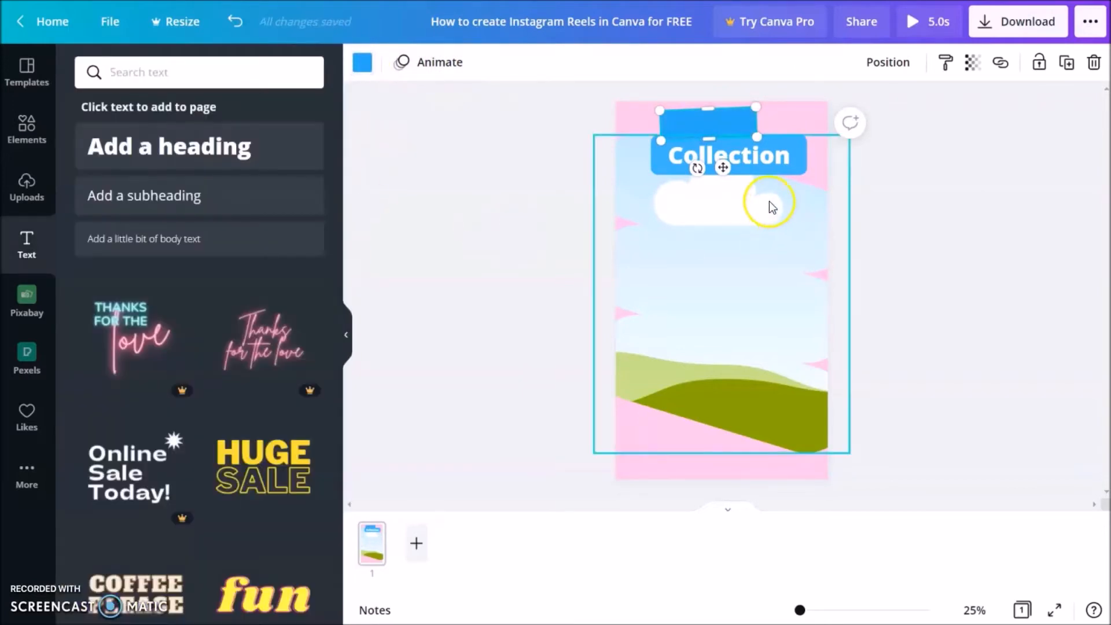
click(894, 172)
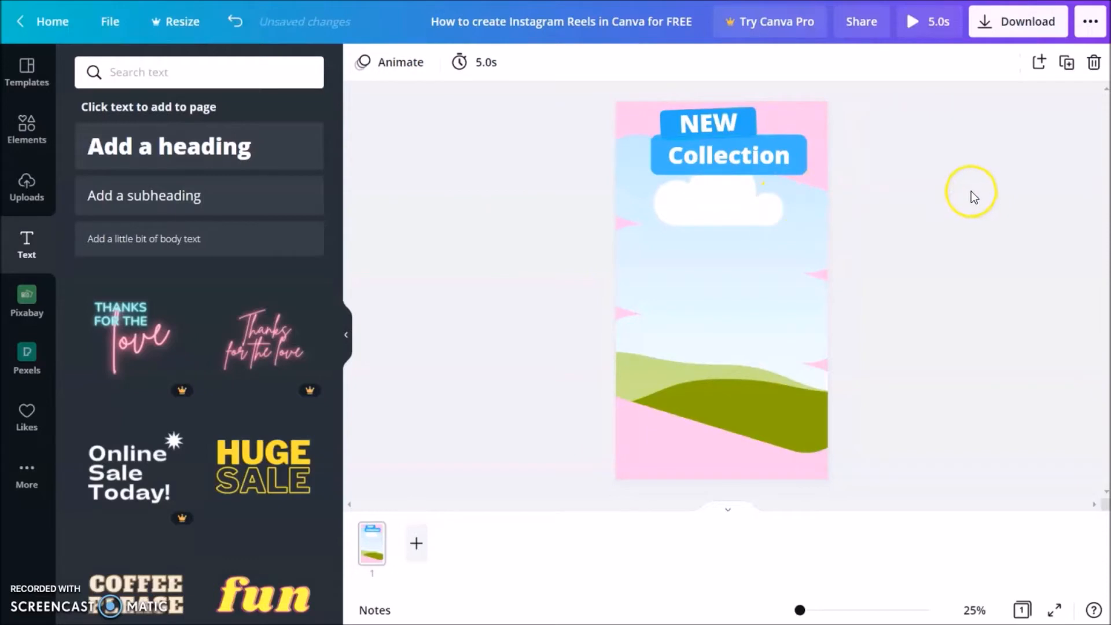
Place a copy of the "Collection" banner with its text near the page's lower edge and replace the copied text with "Swipe UP"
drag(779, 457, 780, 425)
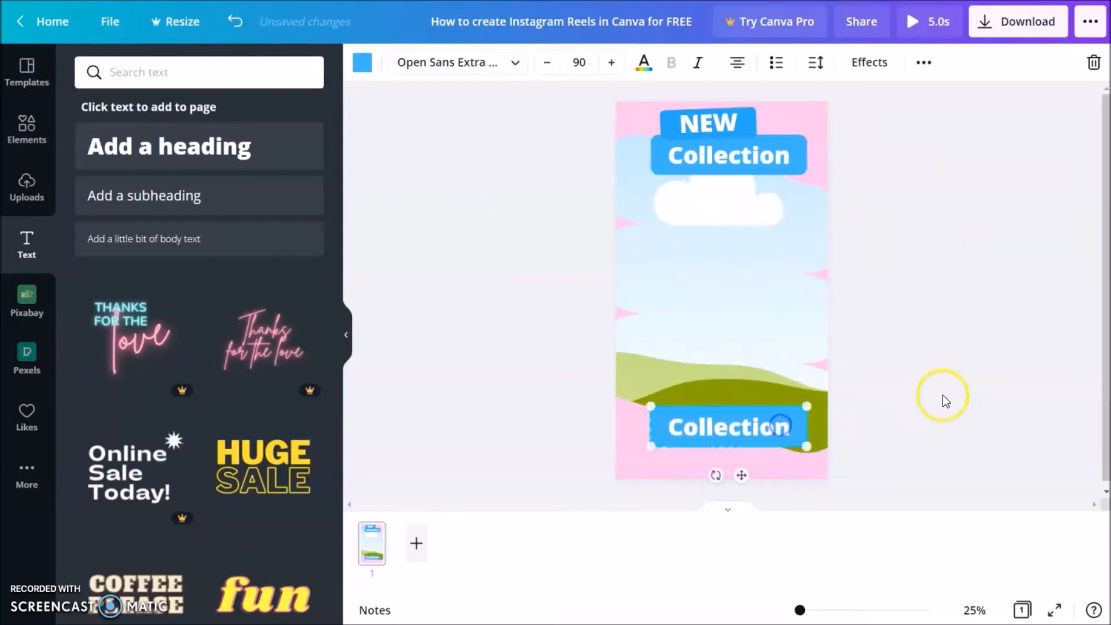
click(727, 428)
click(727, 428)
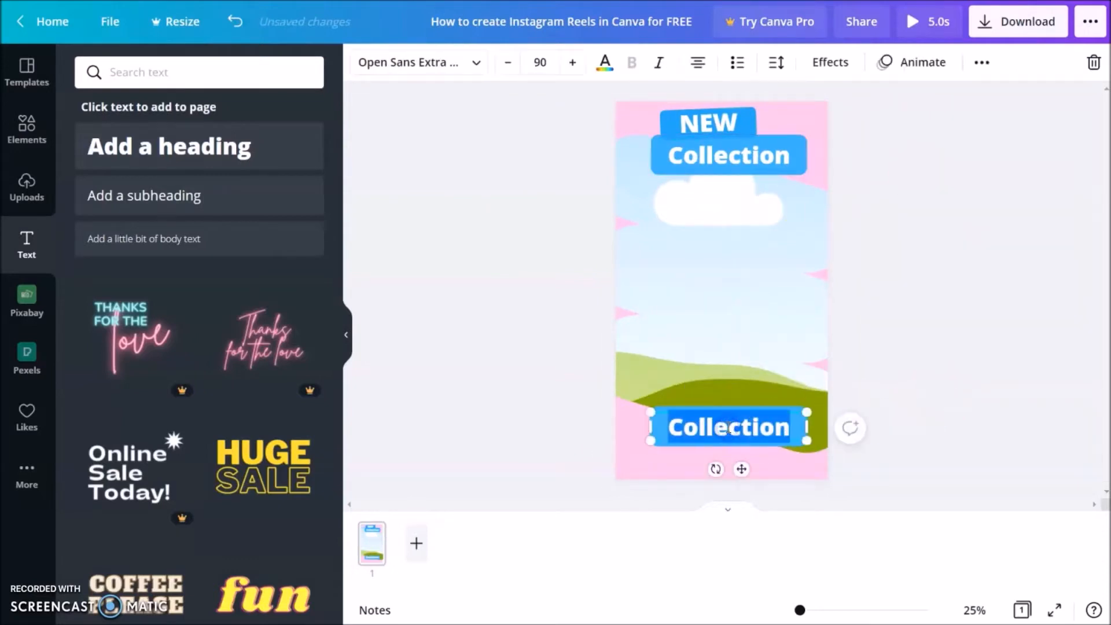
text(Swipe)
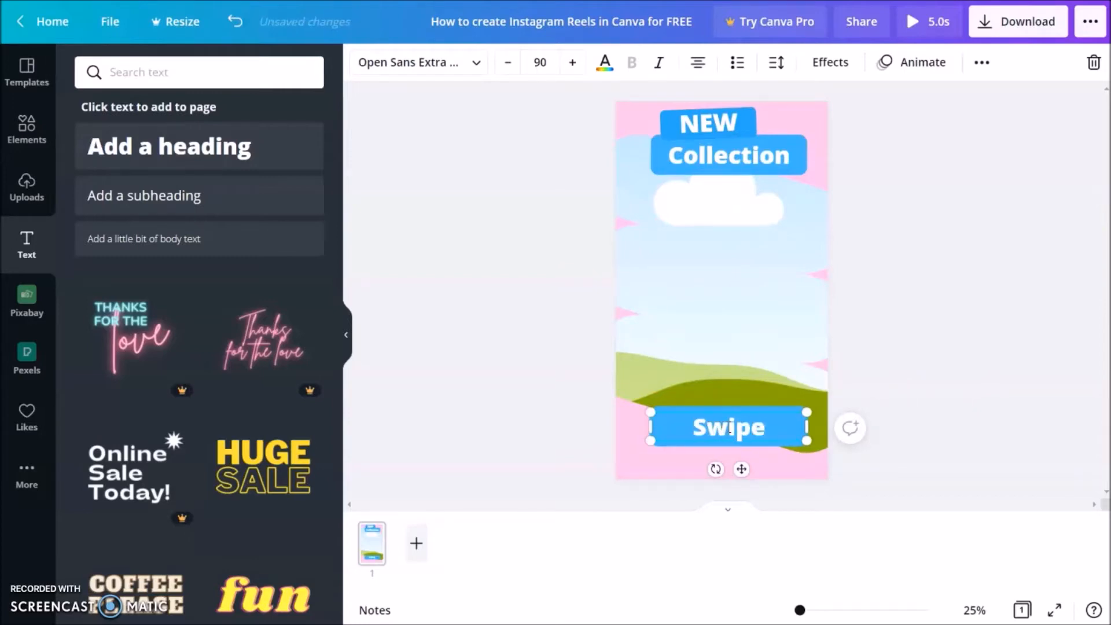
text( UP)
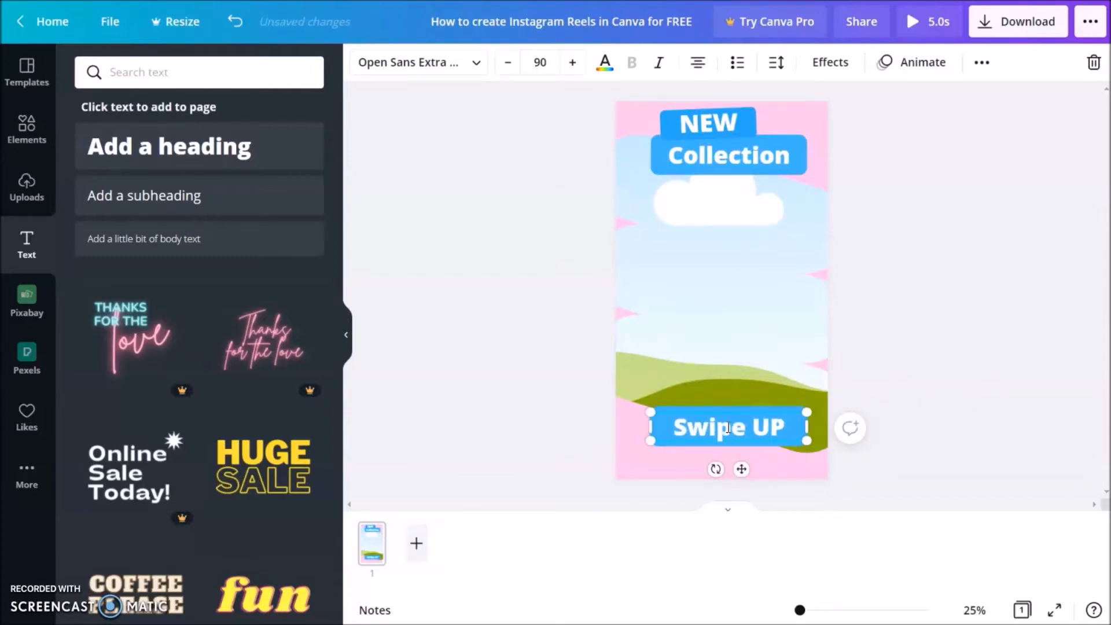
Set the "Swipe UP" text on the lower banner to all uppercase
double_click(728, 428)
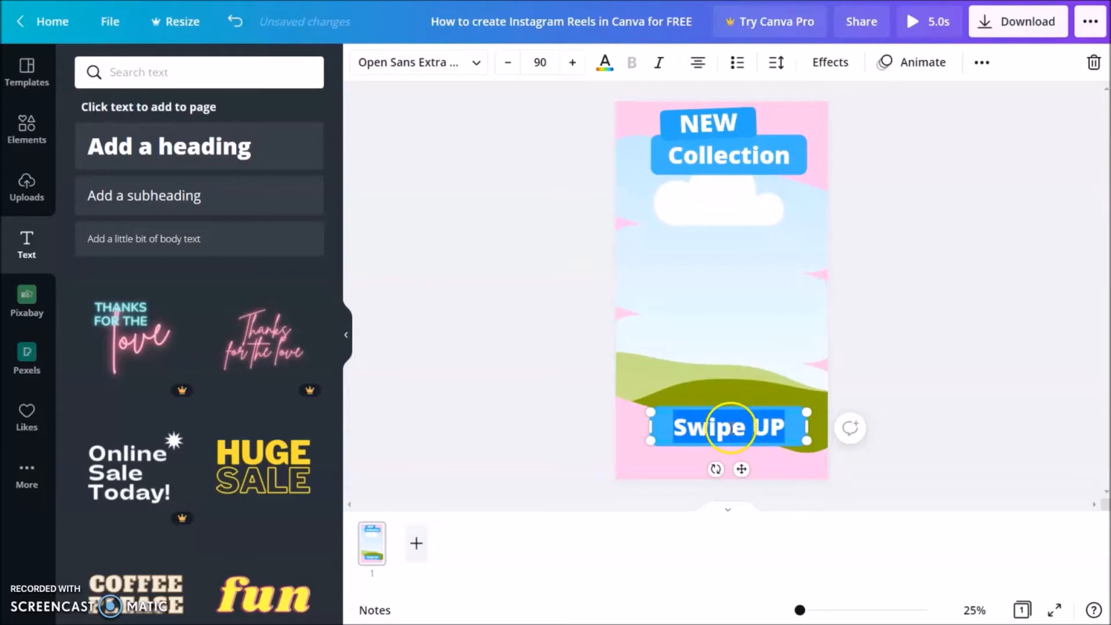
click(981, 64)
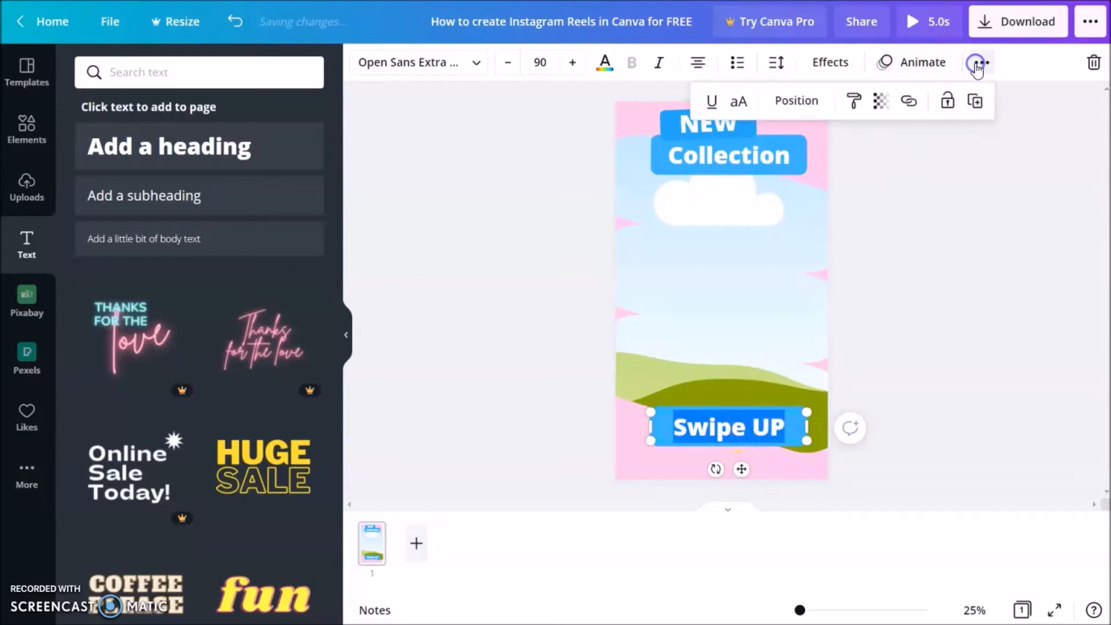
click(739, 105)
click(938, 380)
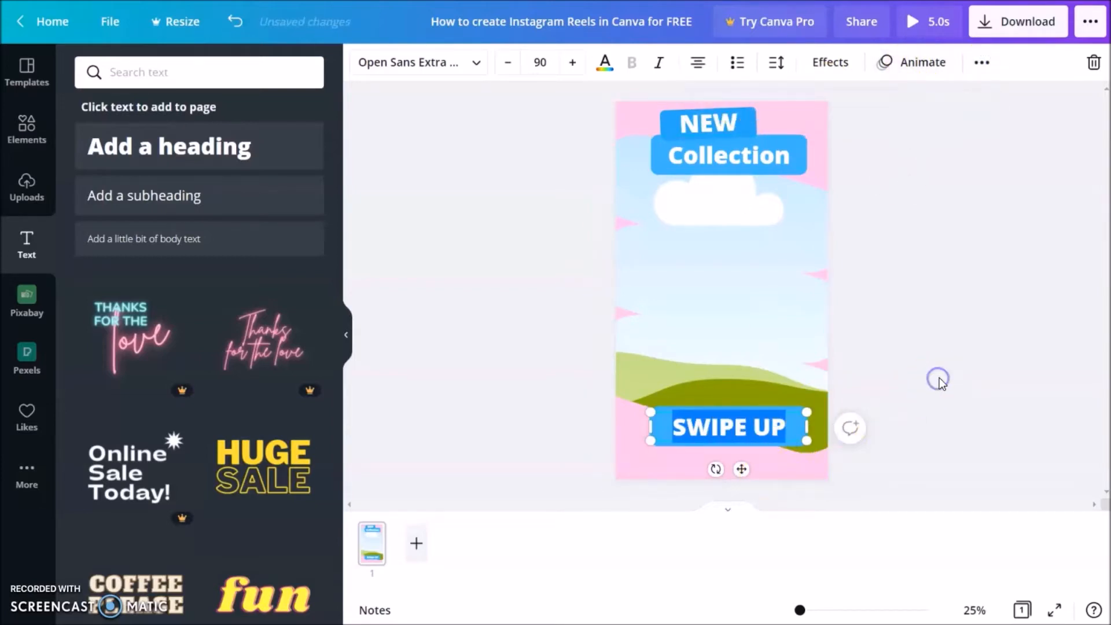
click(993, 352)
Unlock the brush-shaped frame and fill it with the uploaded 35.2-second video
click(768, 304)
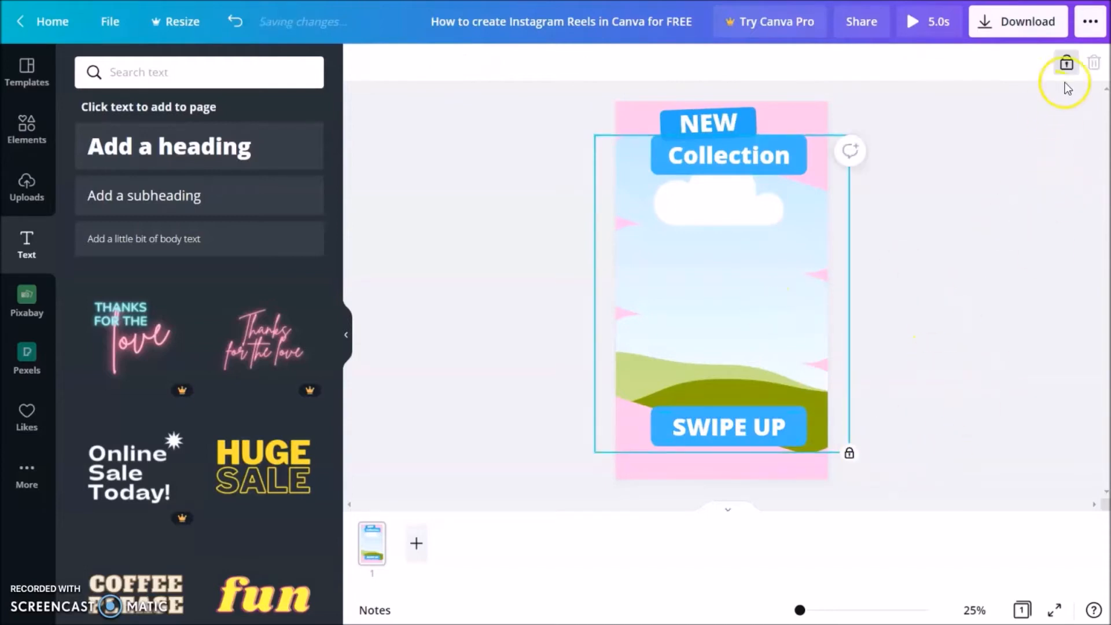
click(1066, 66)
click(29, 188)
drag(177, 210, 681, 248)
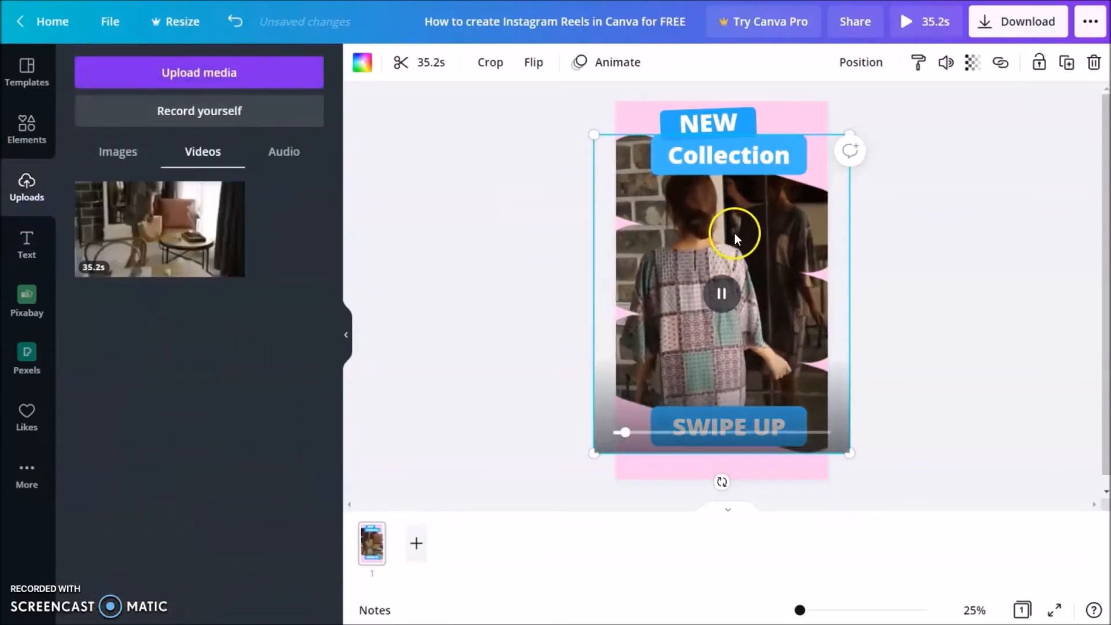
Reposition the video inside the frame so the woman stands closer to its centre
double_click(730, 229)
drag(730, 229, 754, 249)
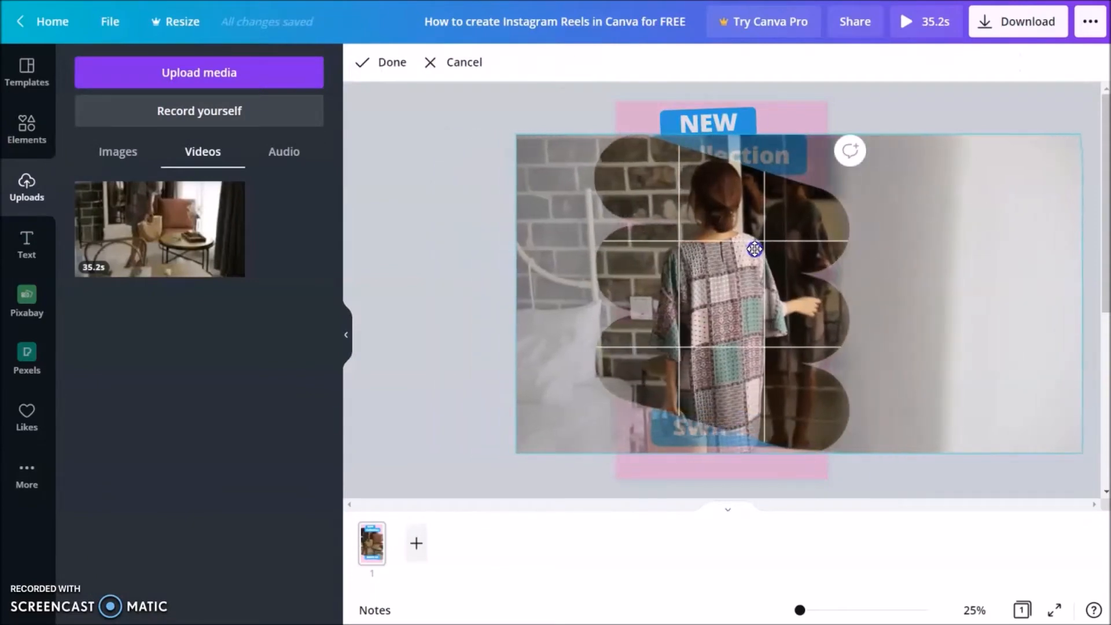
click(382, 61)
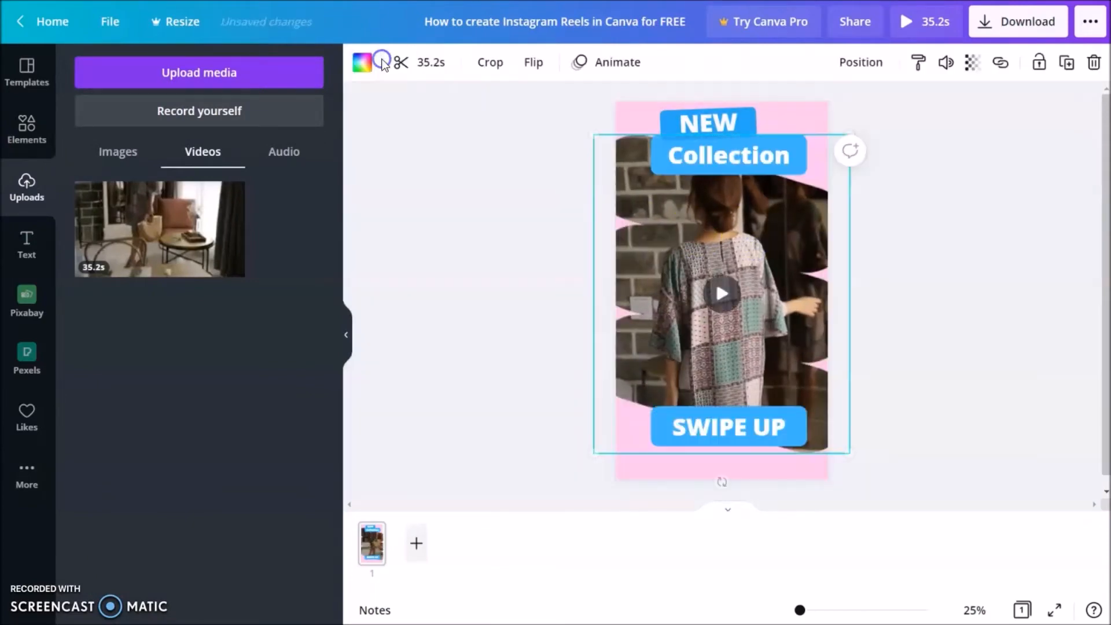
Trim the end of the frame's video to a length of 13.2 seconds and preview the reel
click(438, 70)
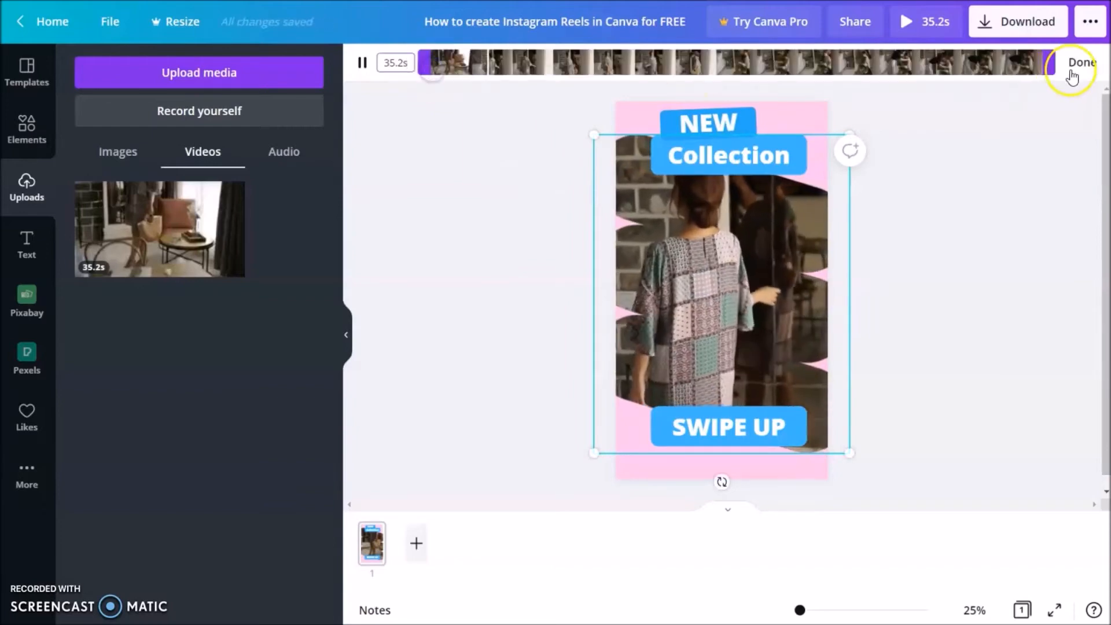
drag(1047, 62, 667, 56)
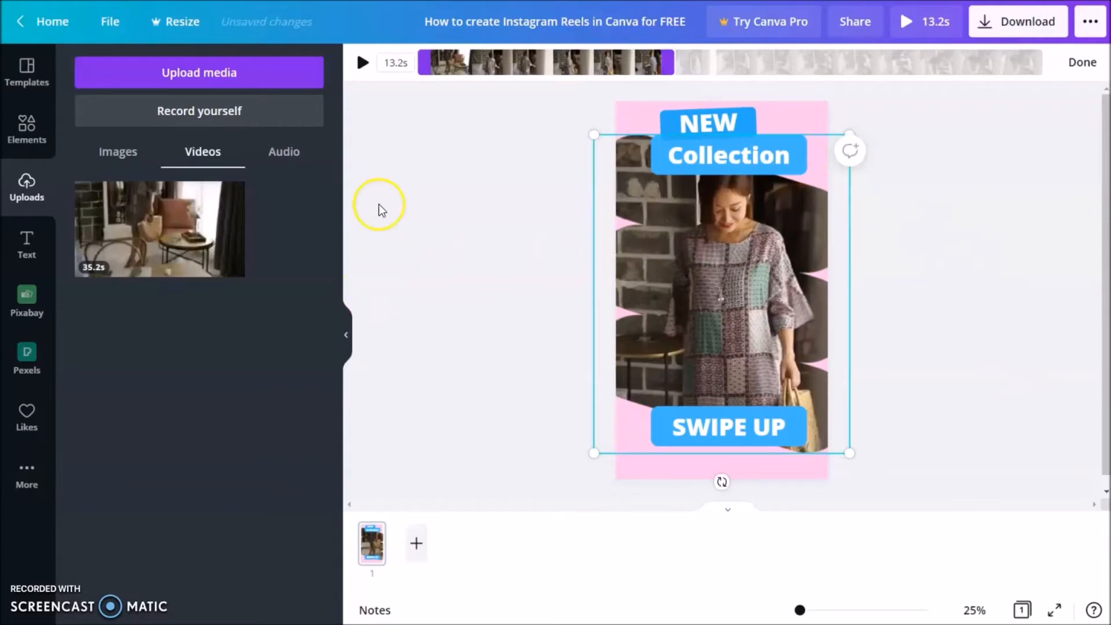
click(1082, 62)
click(942, 27)
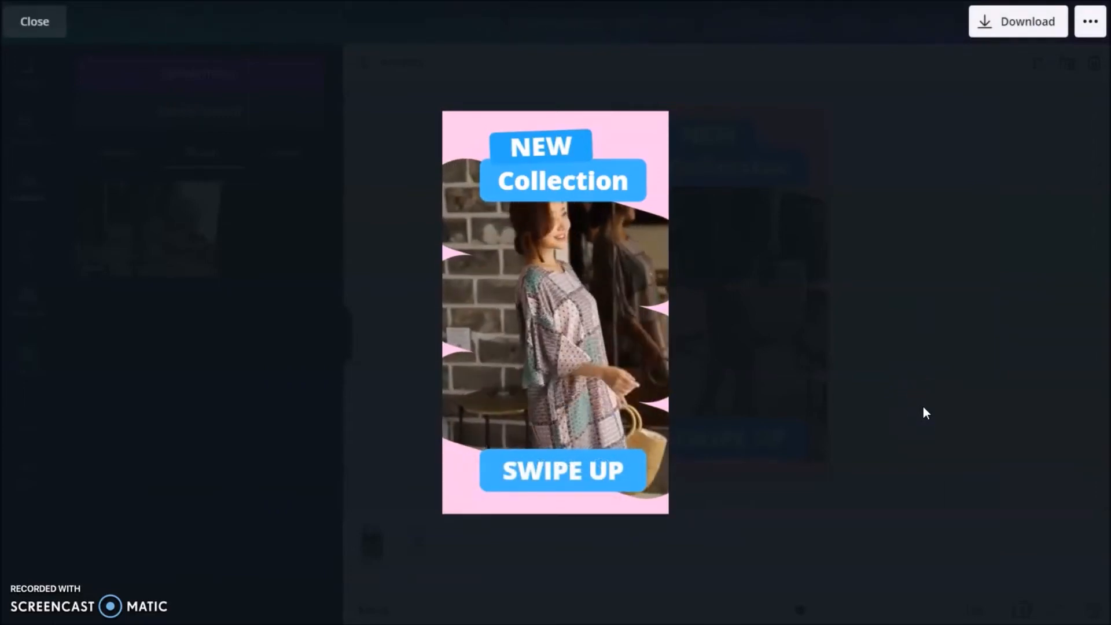
click(916, 418)
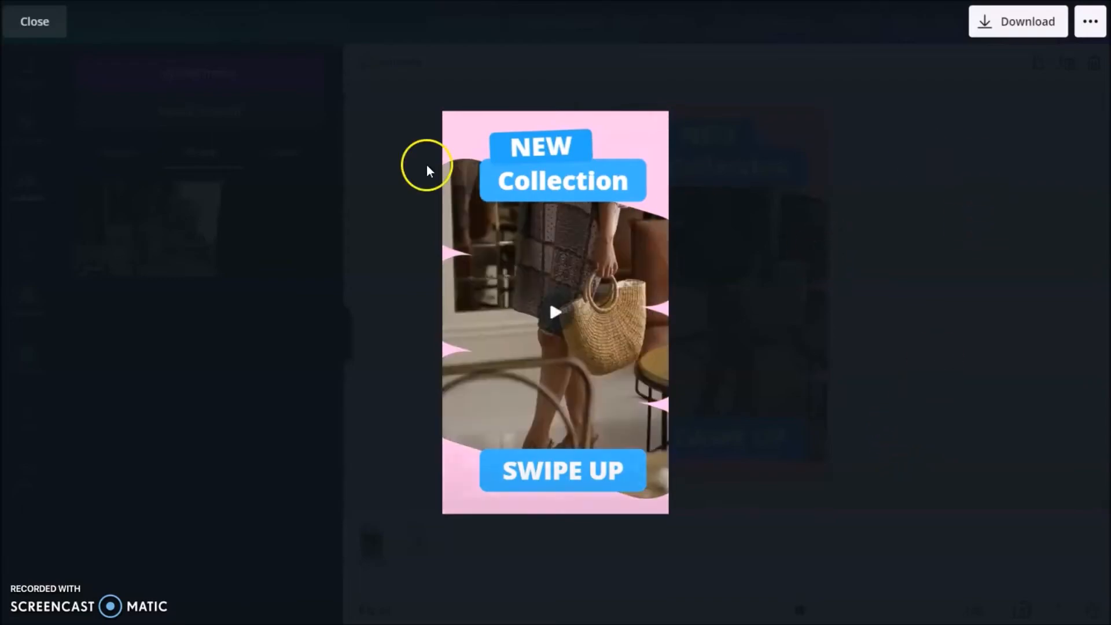
click(36, 21)
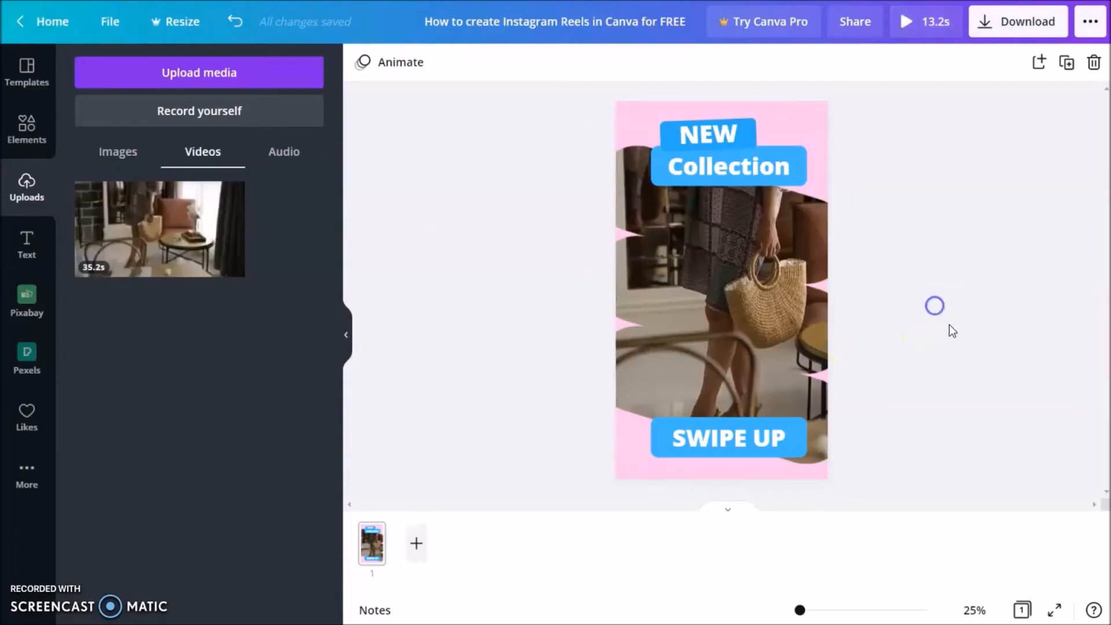
Duplicate the page and remove the video from the brush-shaped frame on the copy
click(1066, 64)
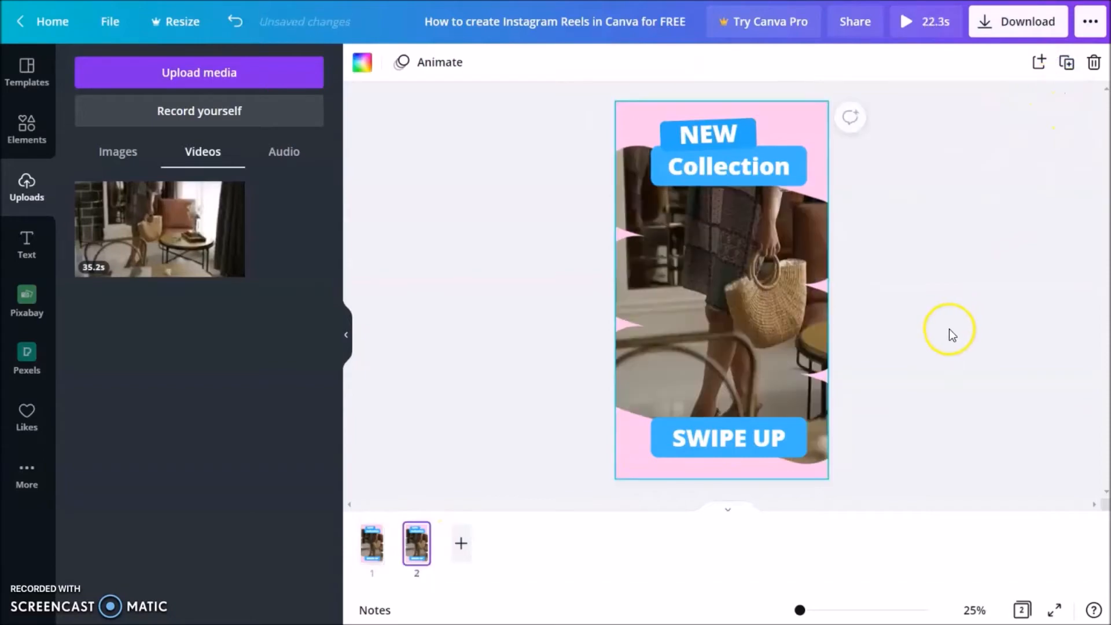
right_click(772, 325)
click(810, 508)
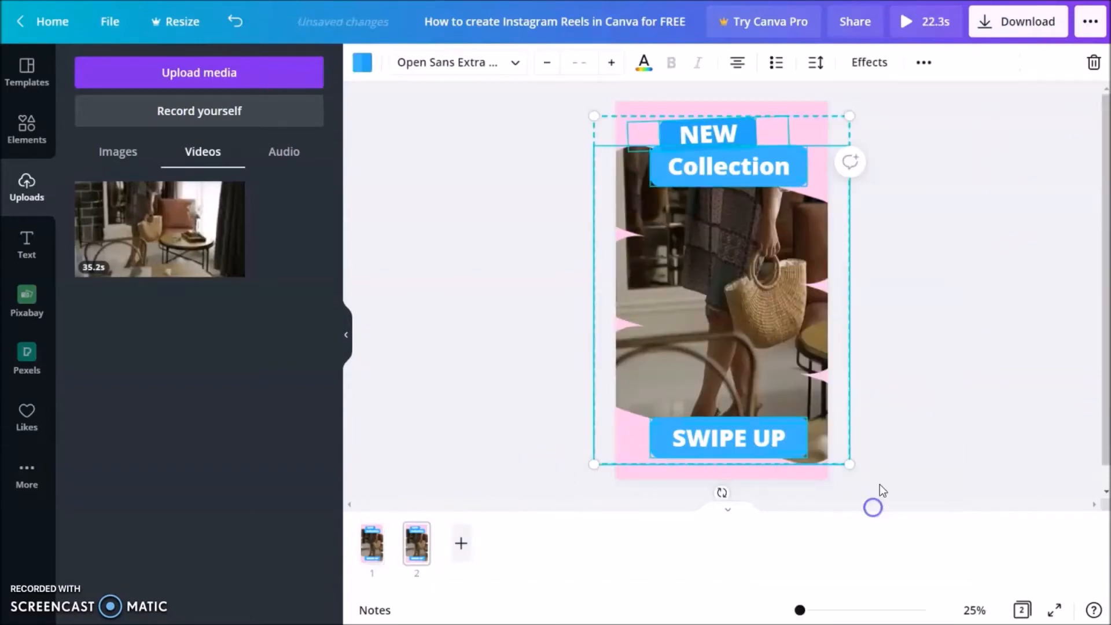
click(806, 331)
key(Delete)
click(934, 395)
On page 2, replace "NEW" with "Casual" and fill the frame with the liked photo of the woman in the short white dress
click(714, 139)
double_click(713, 139)
text(Casu)
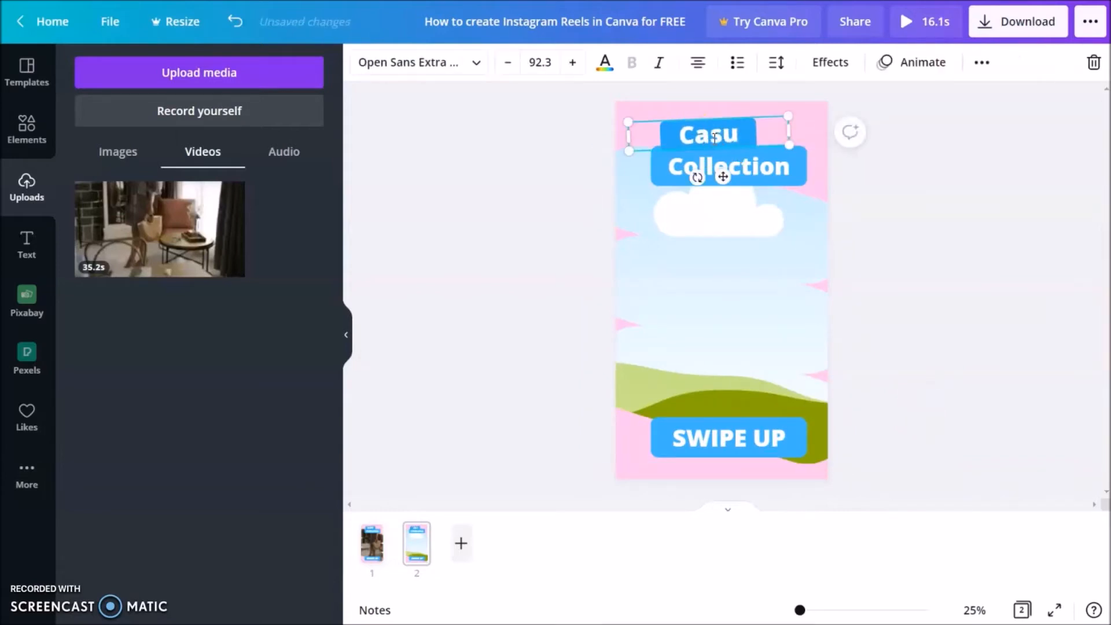
click(992, 199)
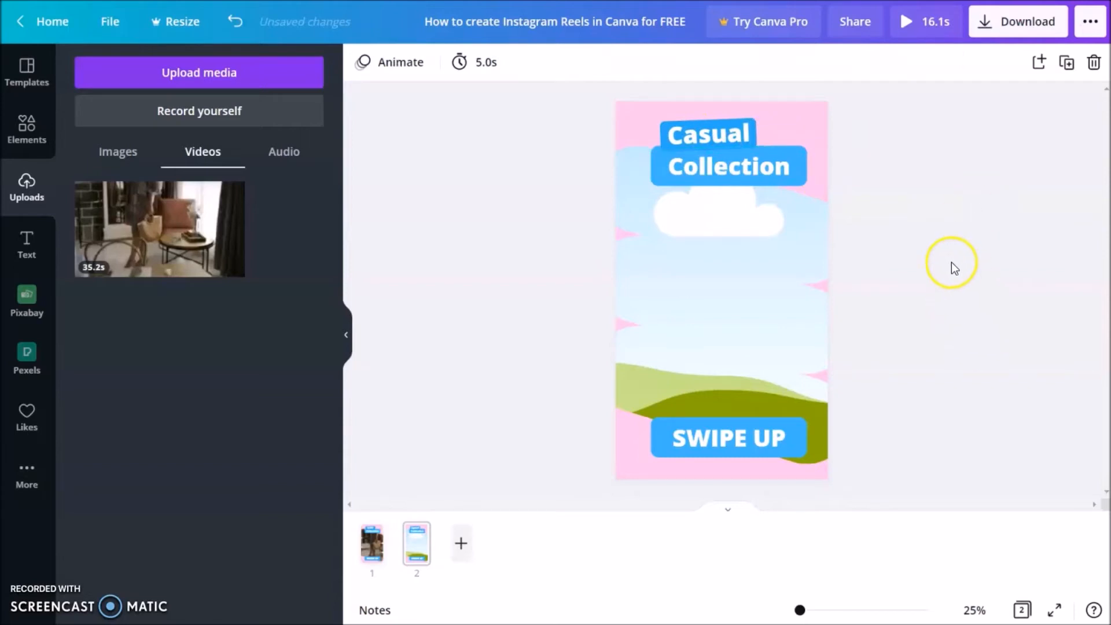
click(20, 436)
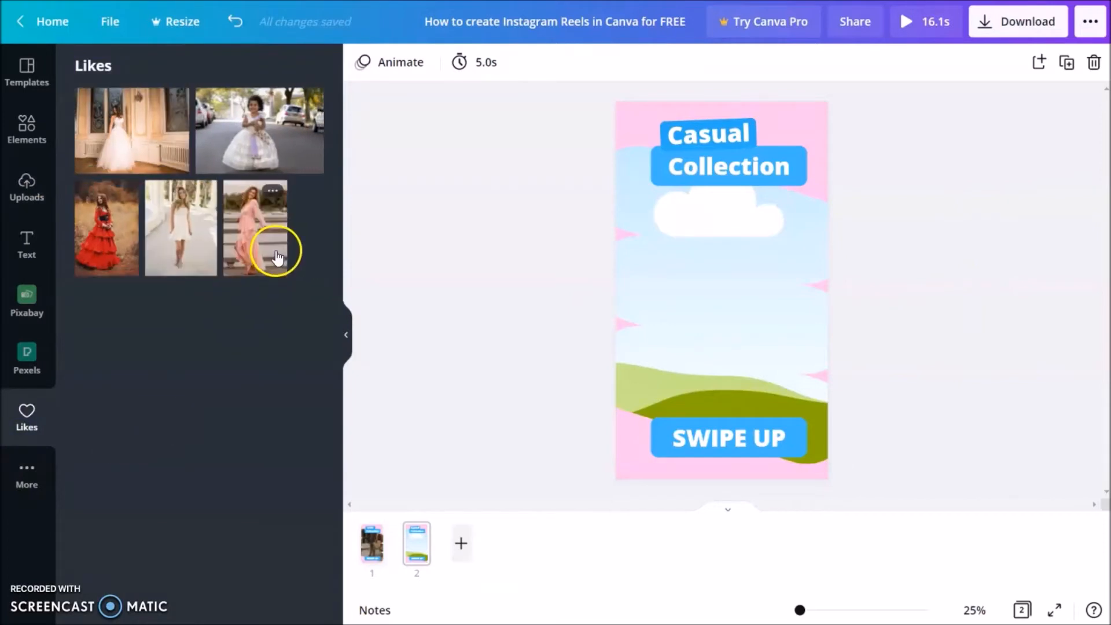
drag(181, 231, 682, 285)
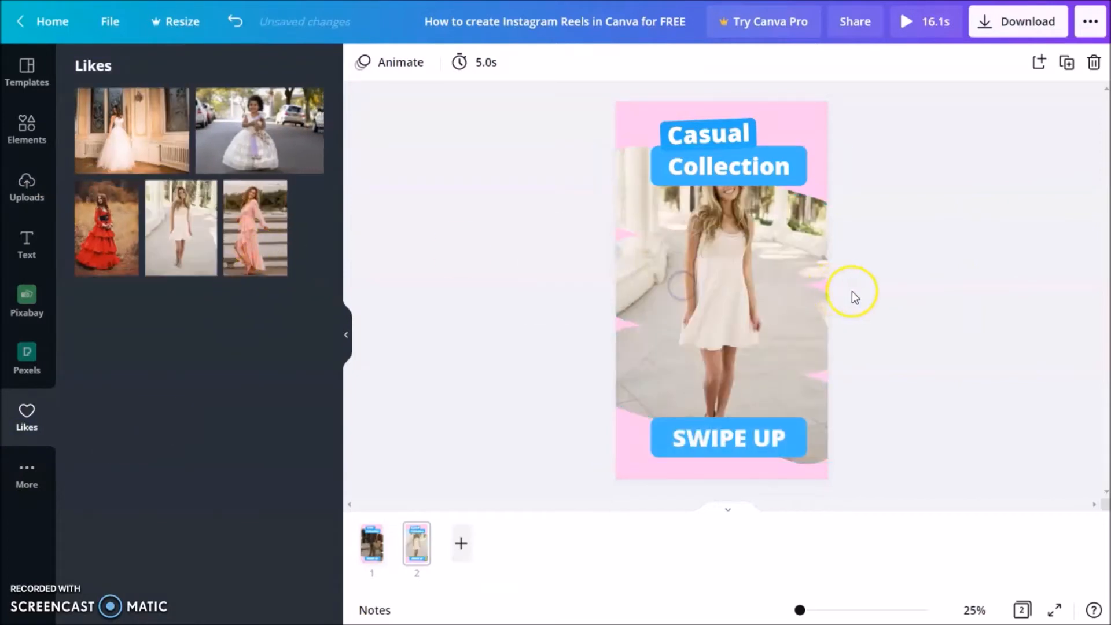
Apply the Burst text animation to the "Casual" heading on page 2
click(751, 143)
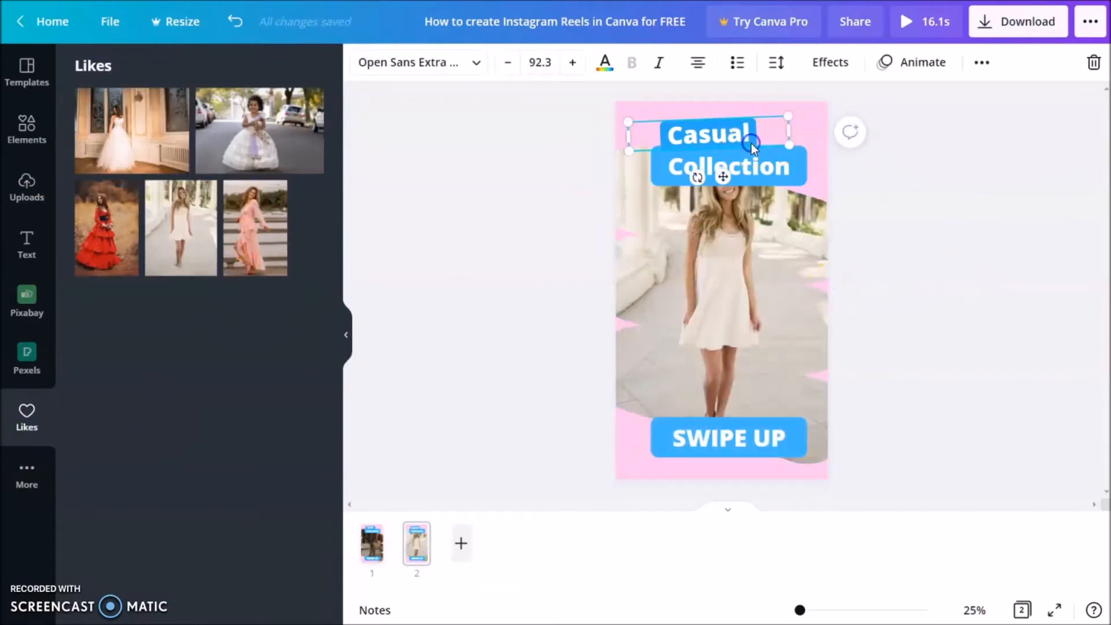
click(926, 62)
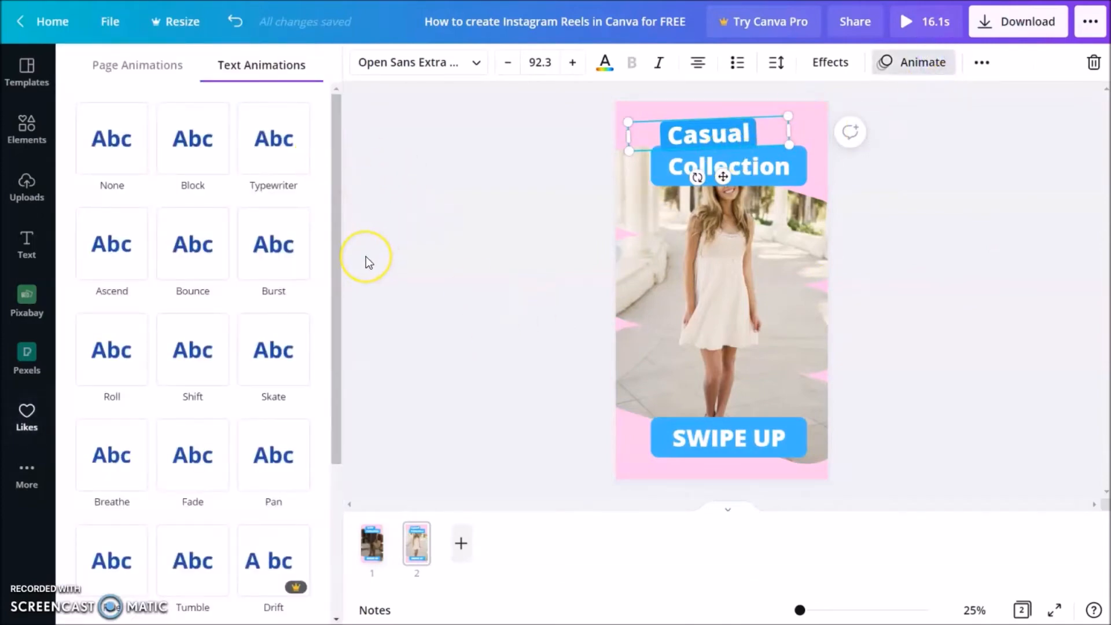
click(273, 248)
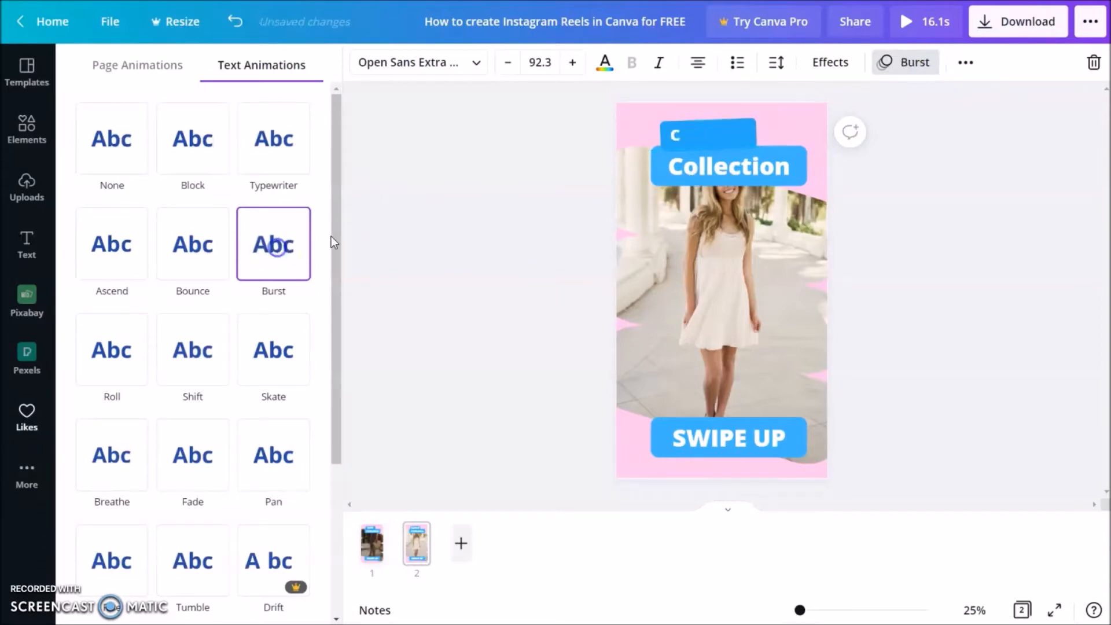
Try Burst on the "Collection" heading of page 2, settling on the Skate text animation instead
click(768, 173)
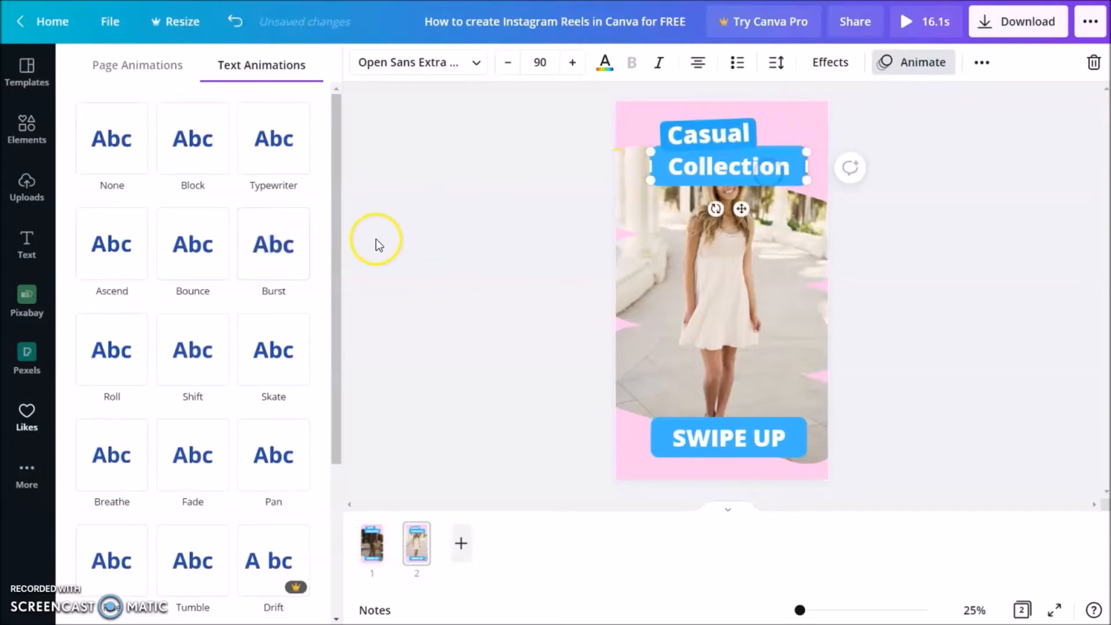
click(297, 252)
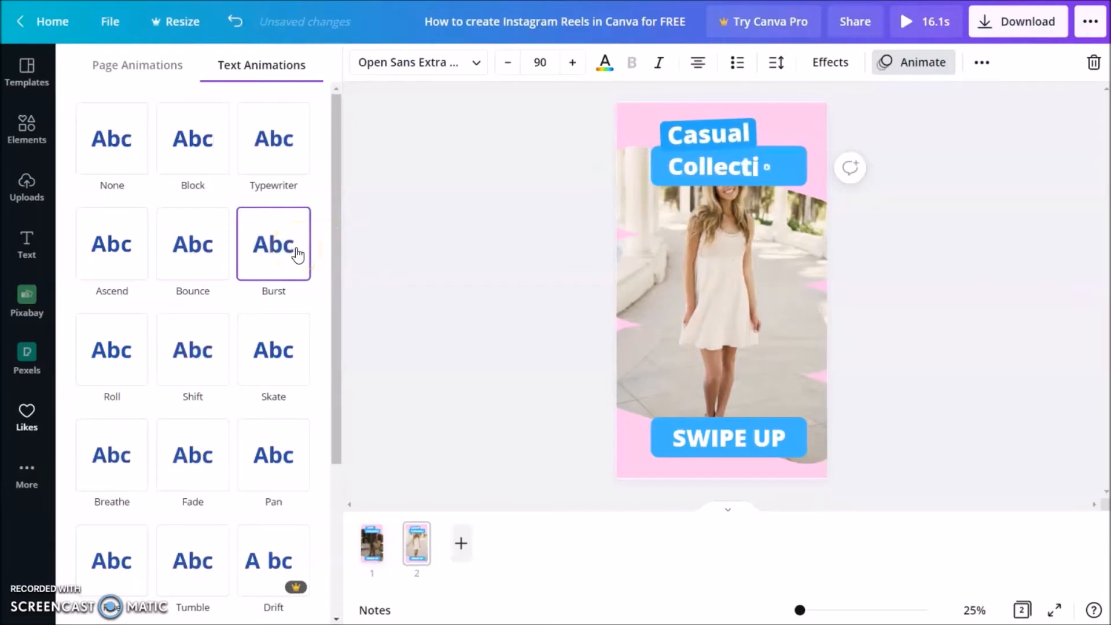
click(277, 366)
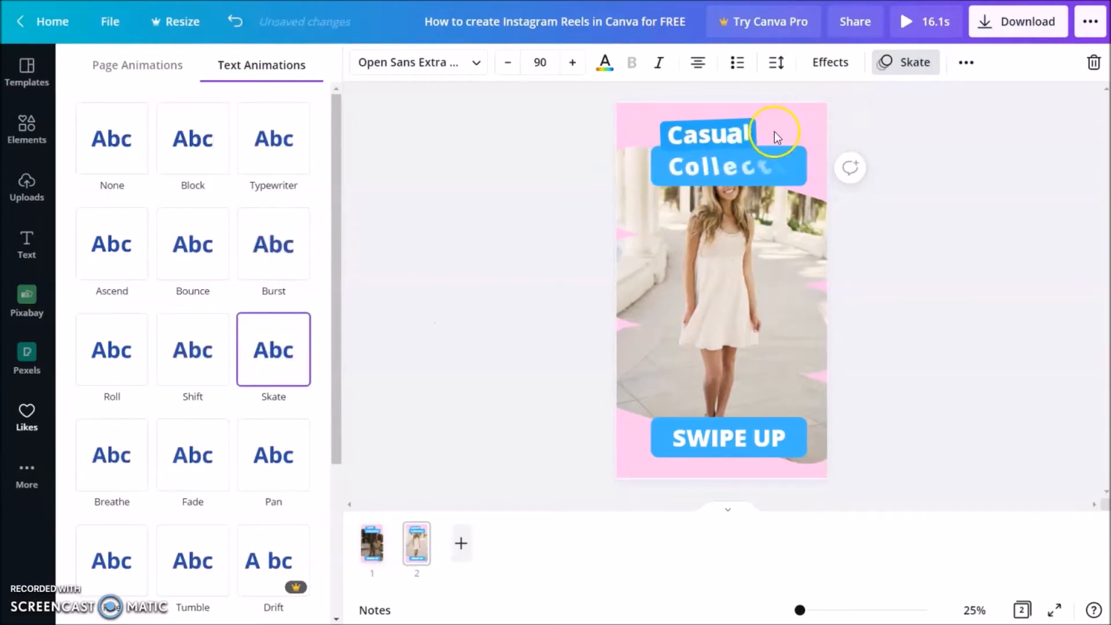
Apply the Tumble element animation to the blue banner behind the "Collection" heading on page 2
click(804, 183)
click(802, 182)
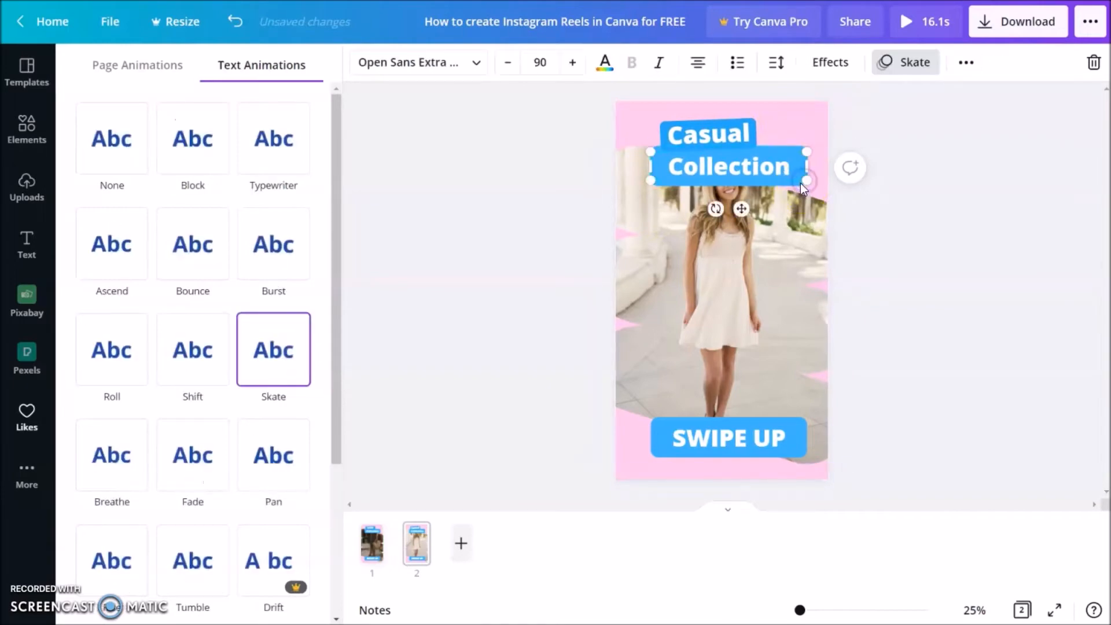
click(788, 186)
click(821, 180)
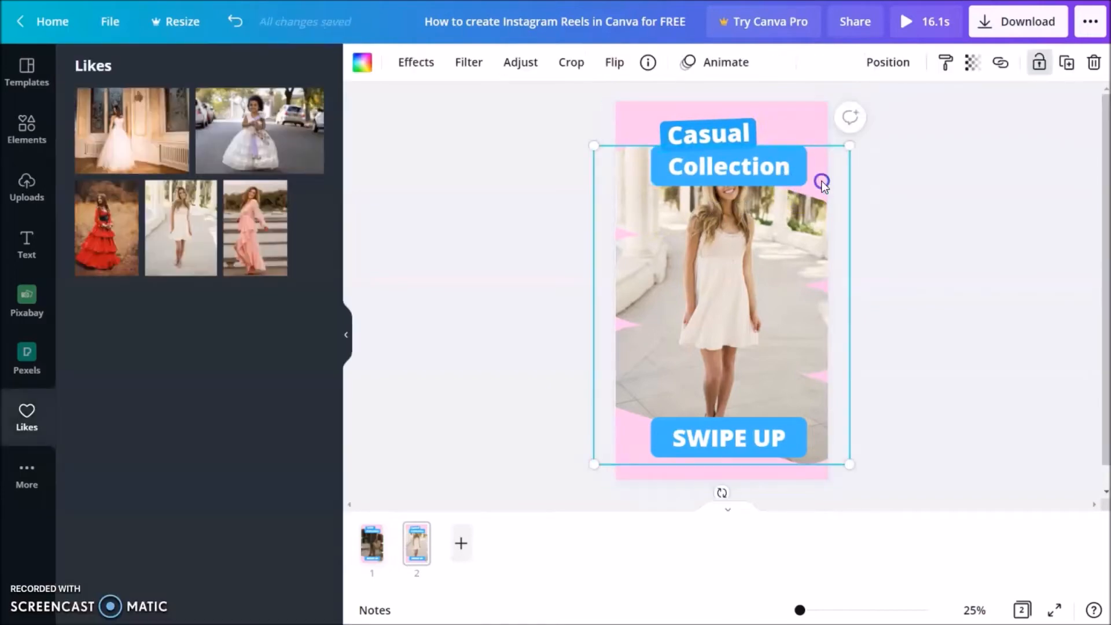
click(805, 178)
click(929, 159)
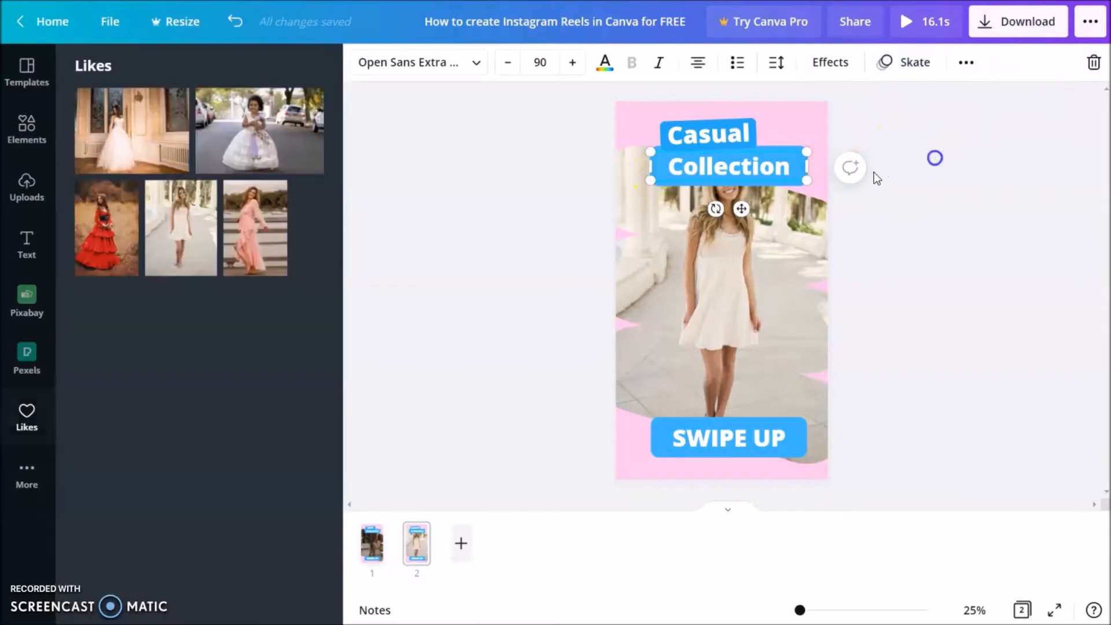
click(802, 188)
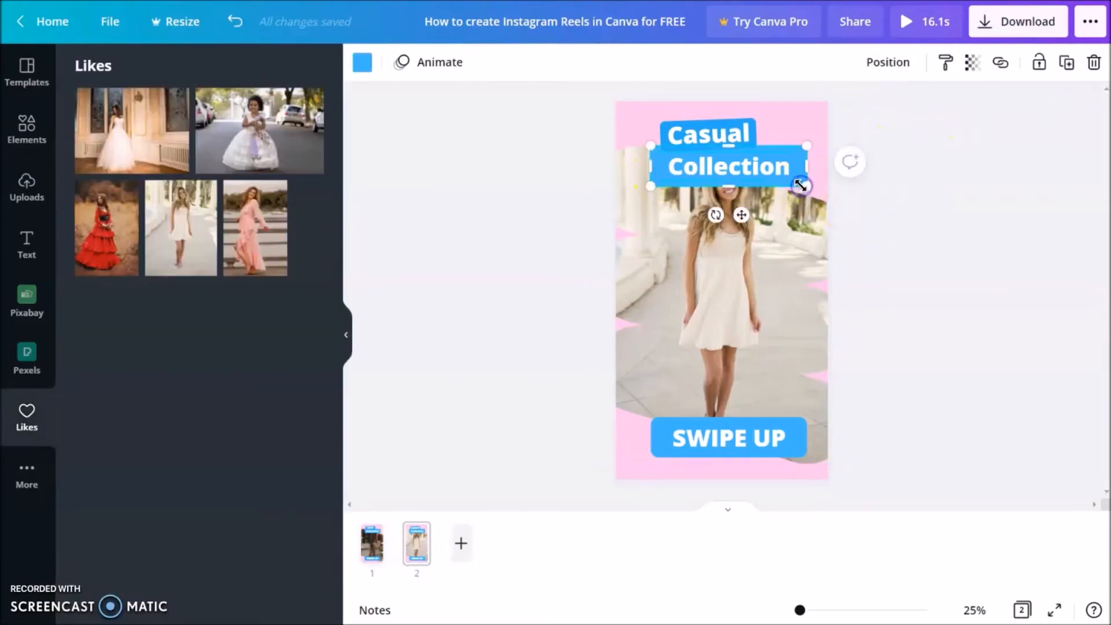
click(433, 67)
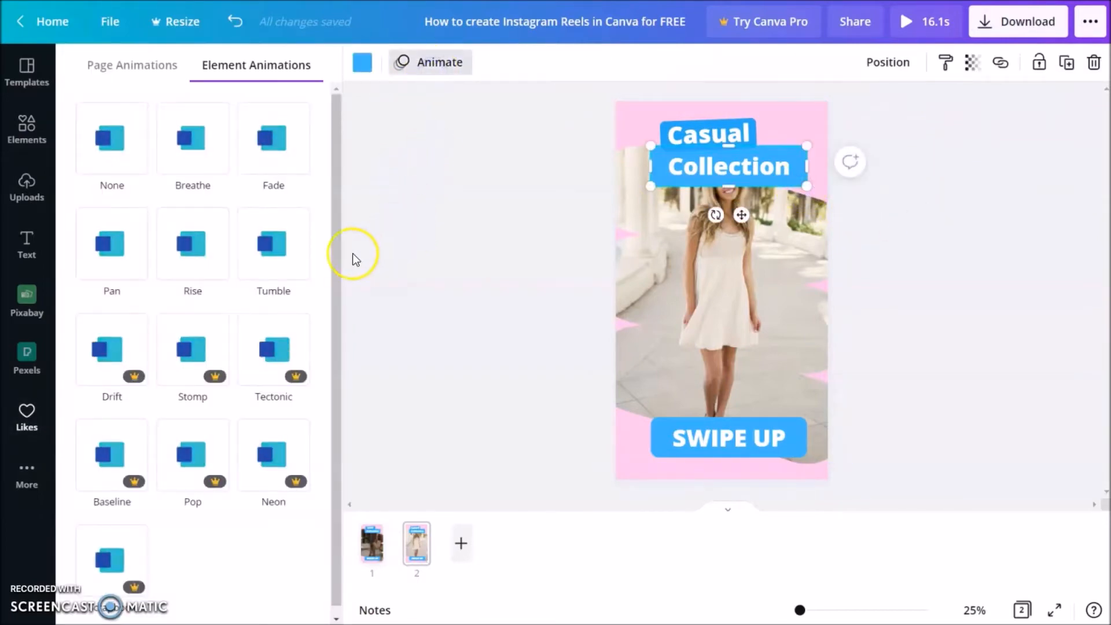
click(283, 264)
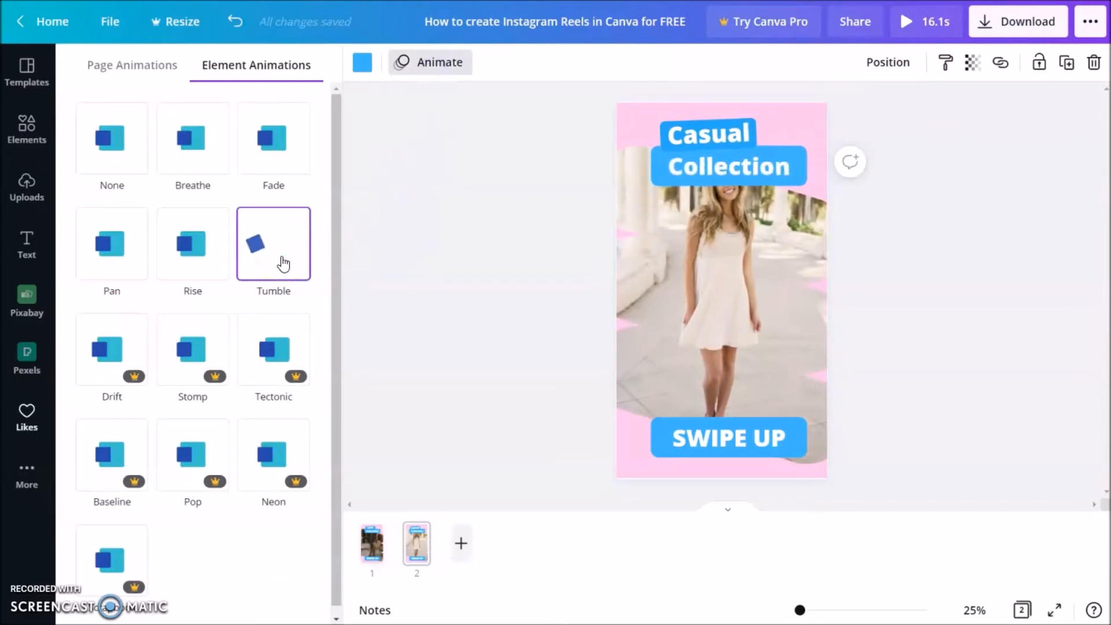
click(583, 141)
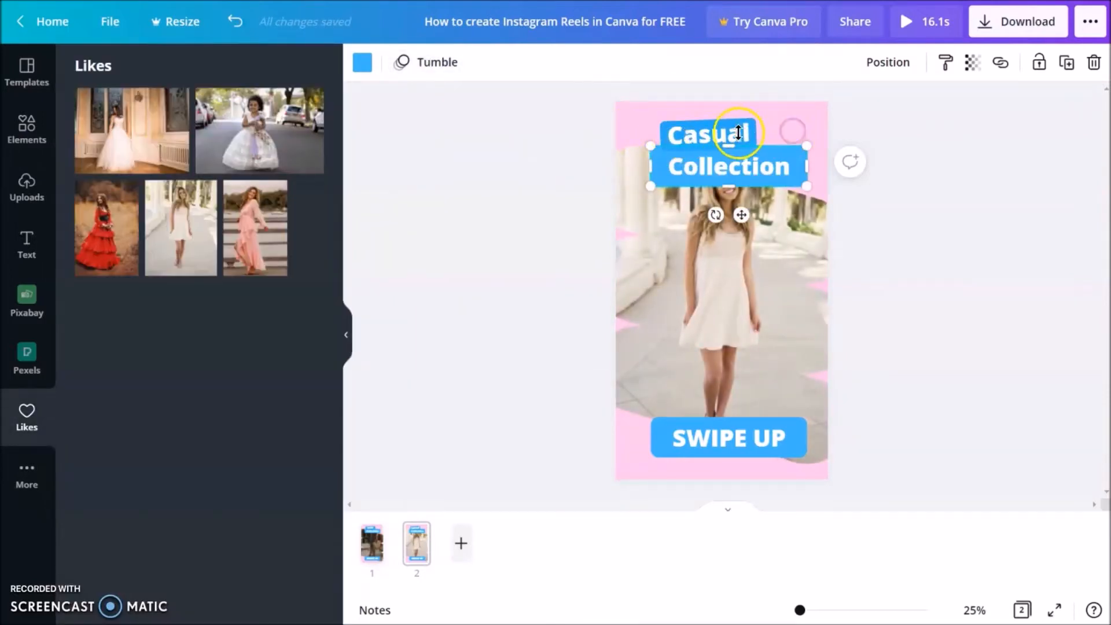
Apply the Tumble element animation to the small blue banner behind "Casual", taking the text out of the way and restoring it
click(931, 126)
click(709, 133)
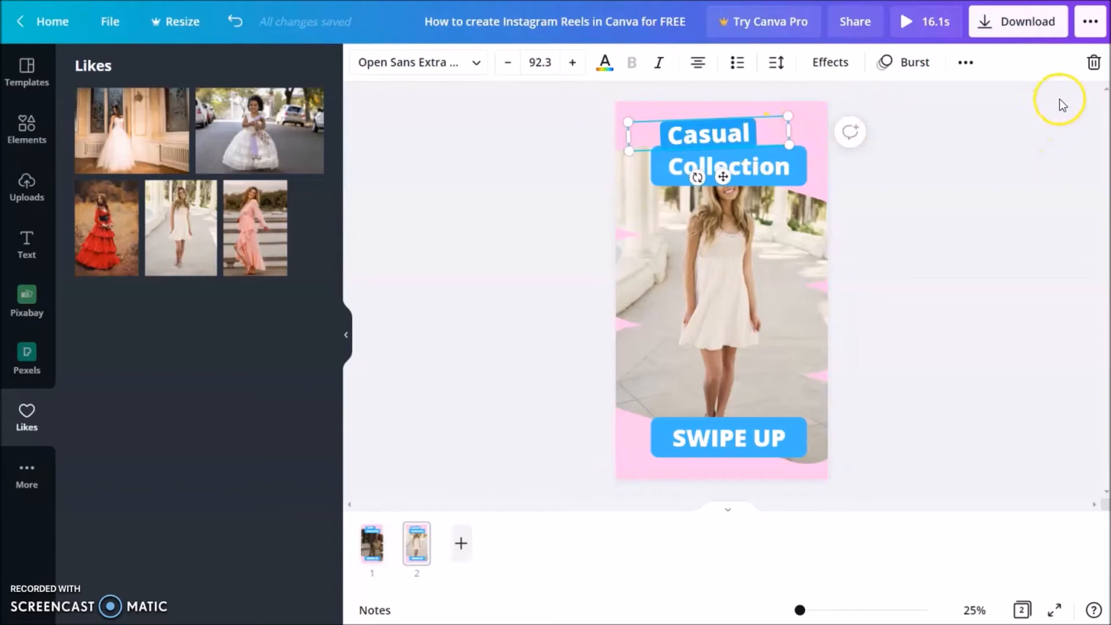
key(Delete)
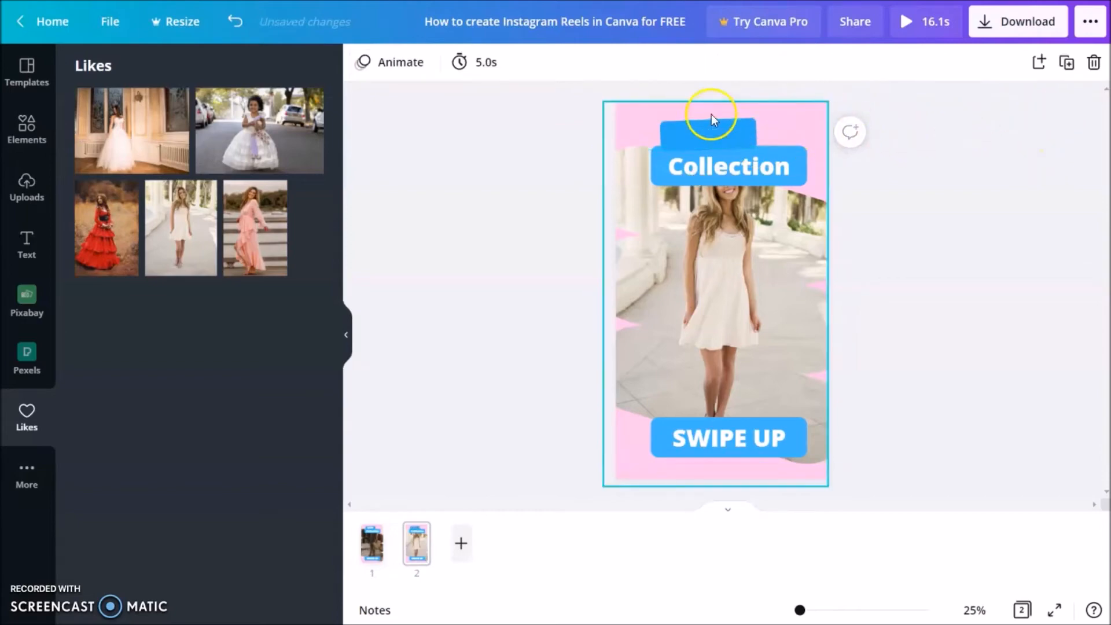
click(724, 134)
click(464, 63)
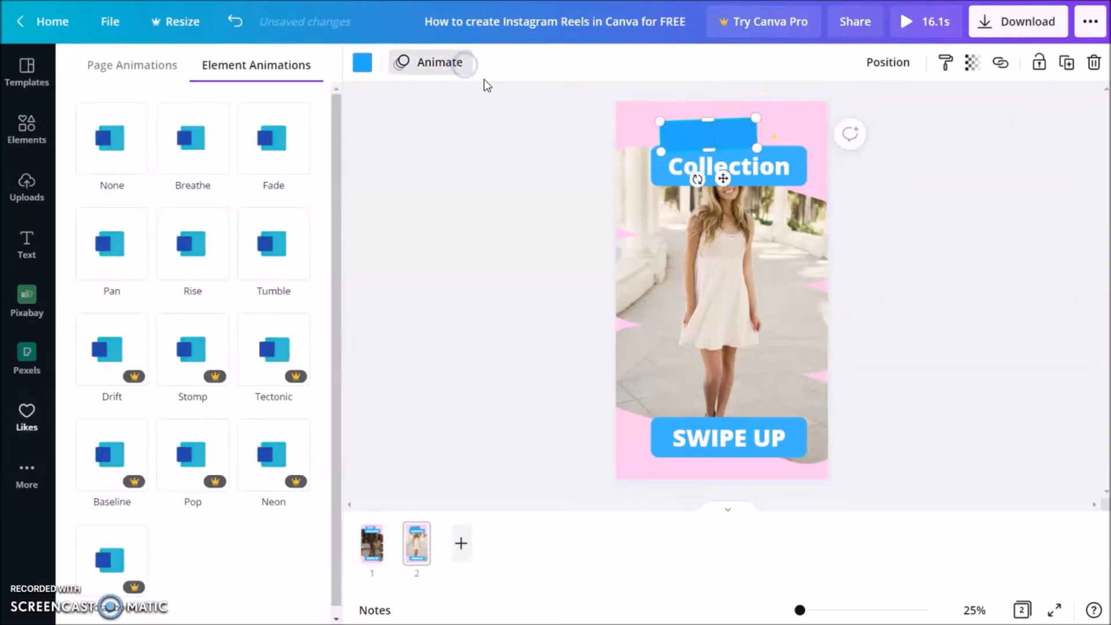
click(286, 229)
click(587, 190)
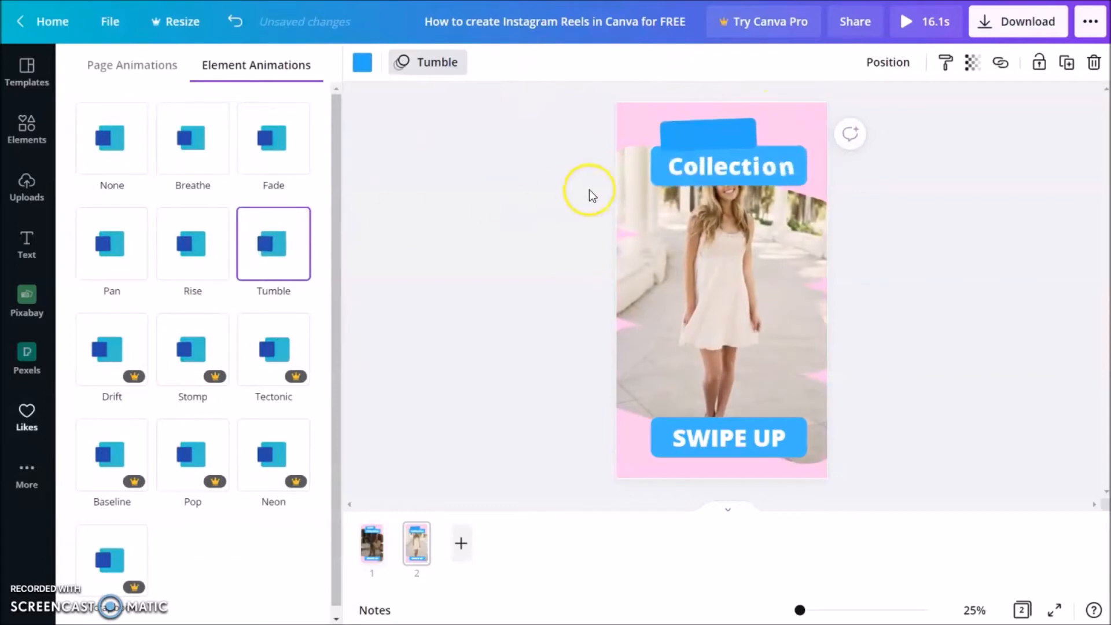
key(ctrl+z)
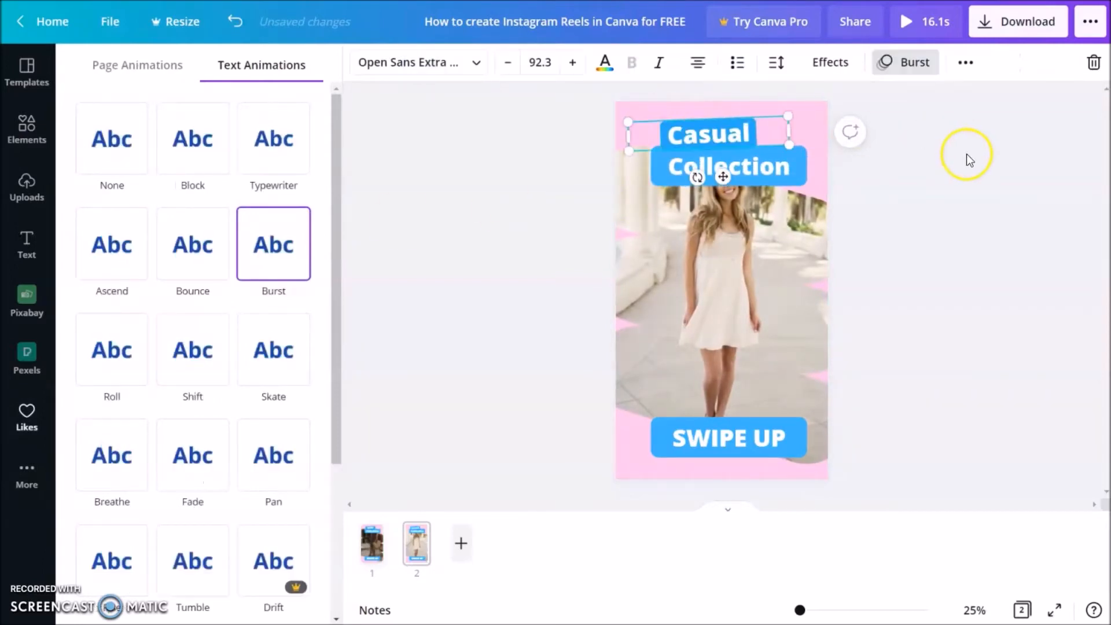
Preview several text animations on page 2's "SWIPE UP" text, including Pan, Fade, Breathe, Skate and Shift, and apply Ascend
click(759, 453)
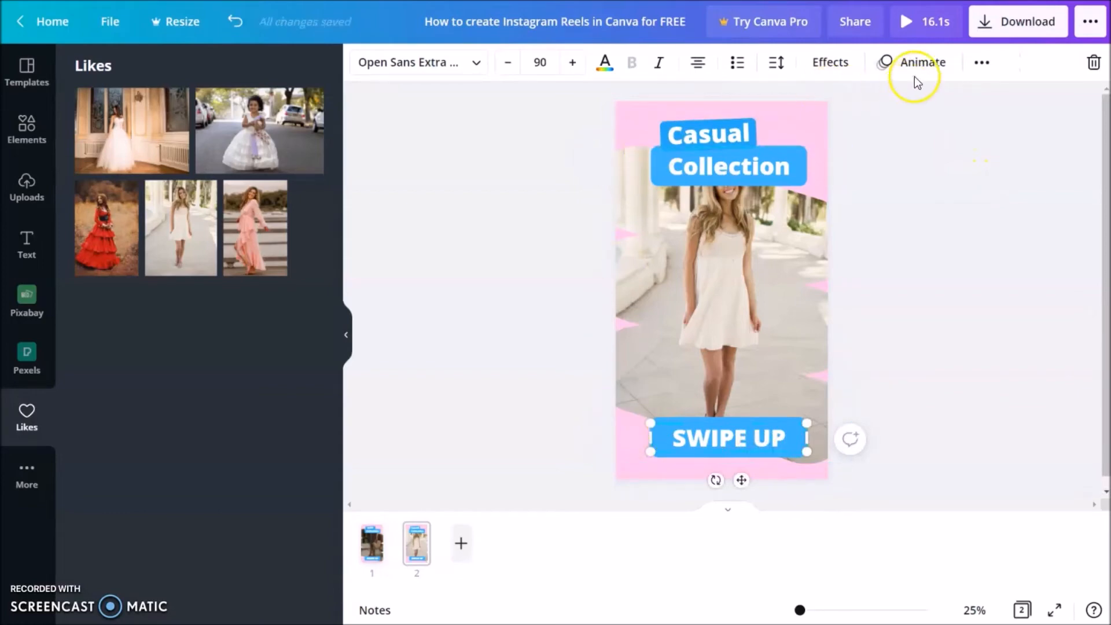
click(917, 69)
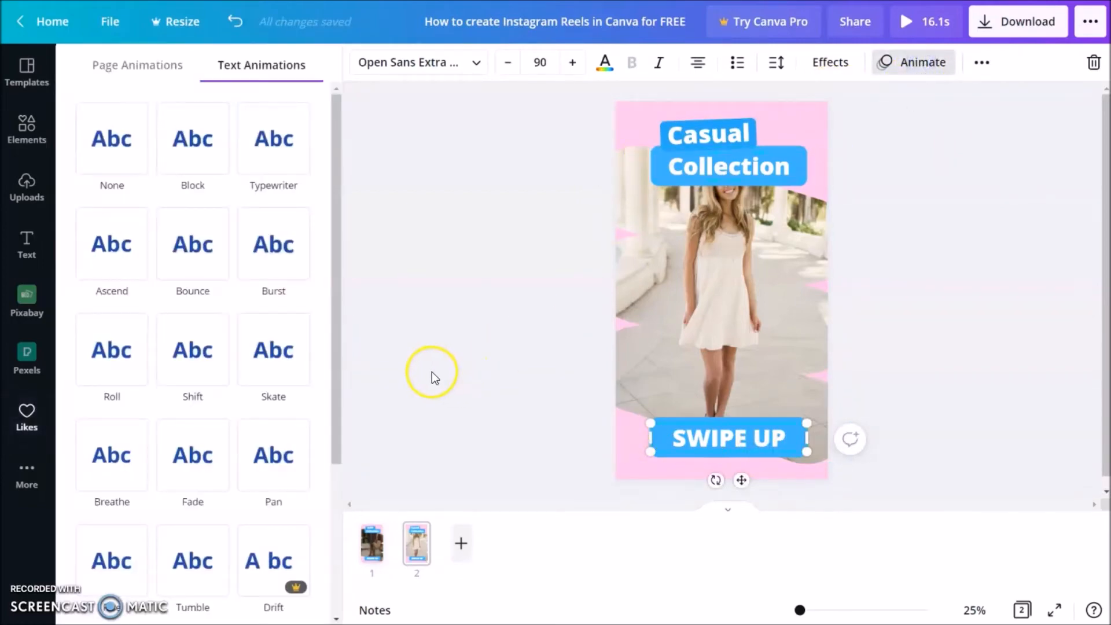
click(274, 455)
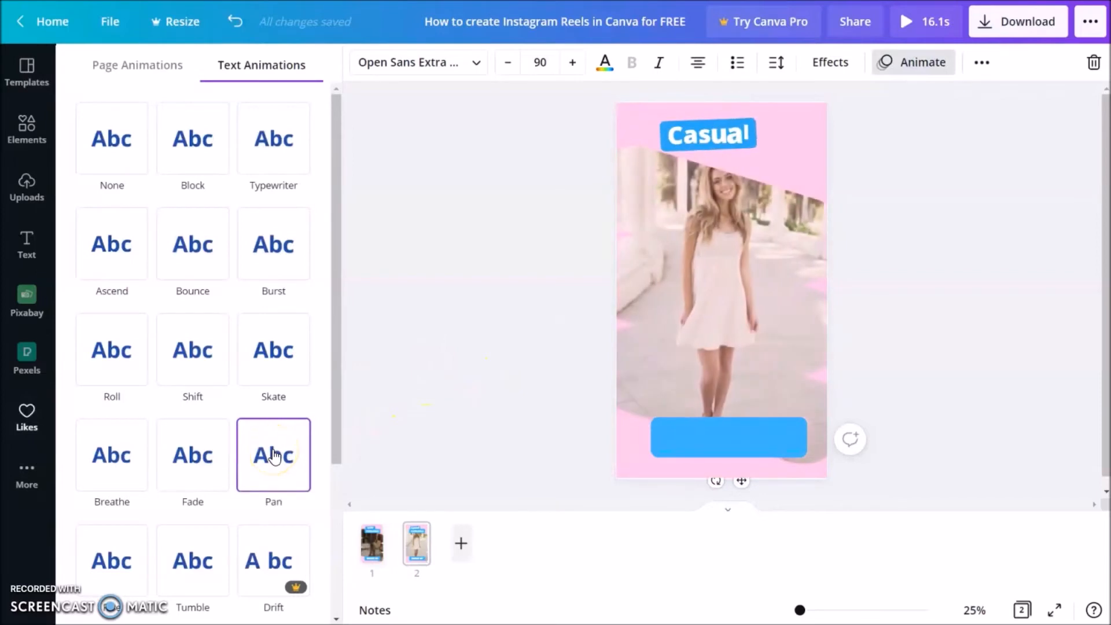
click(210, 456)
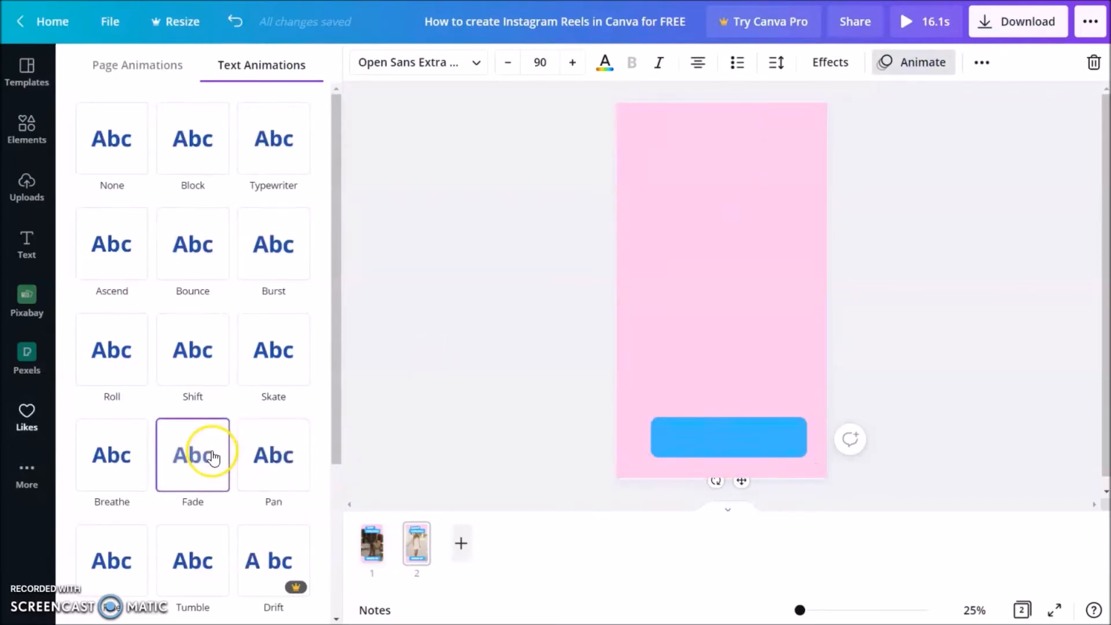
click(136, 455)
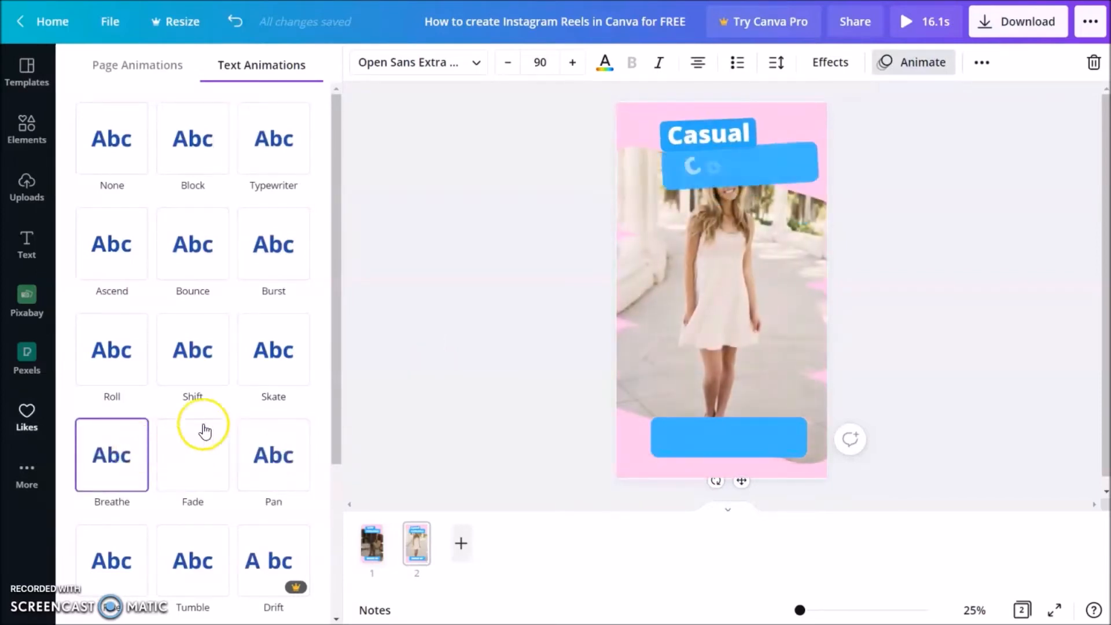
click(281, 387)
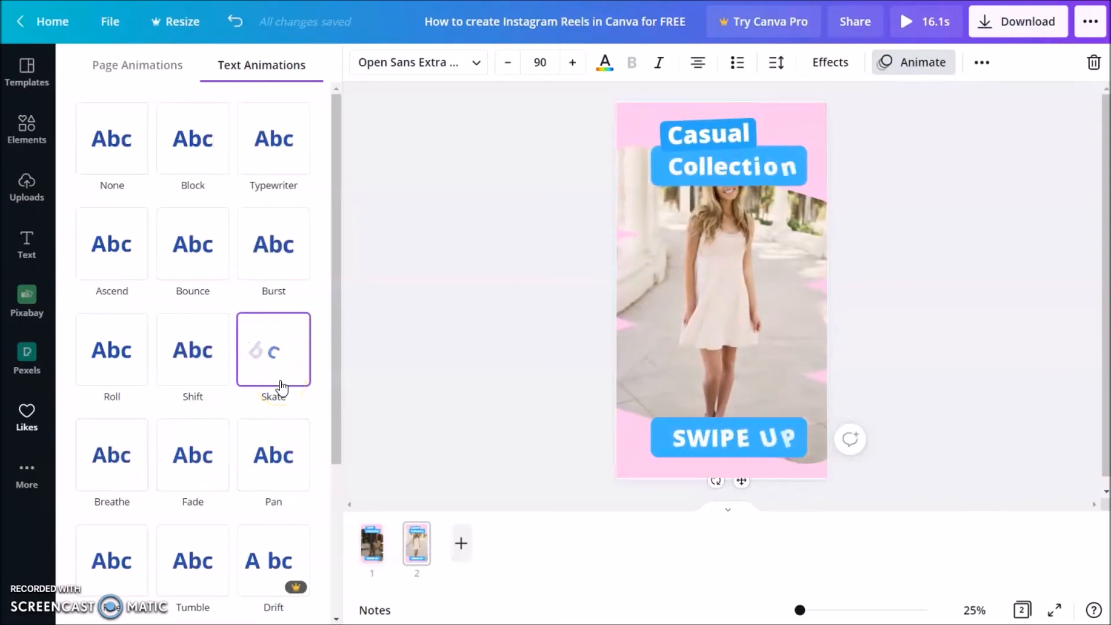
click(200, 382)
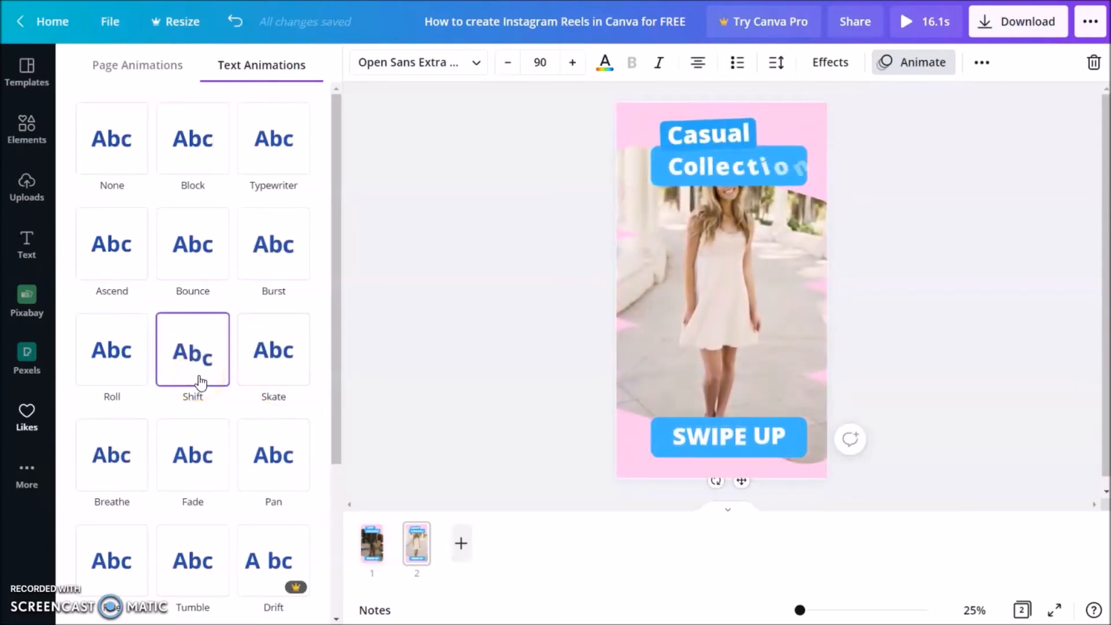
click(109, 379)
click(279, 255)
click(277, 110)
click(193, 142)
click(146, 221)
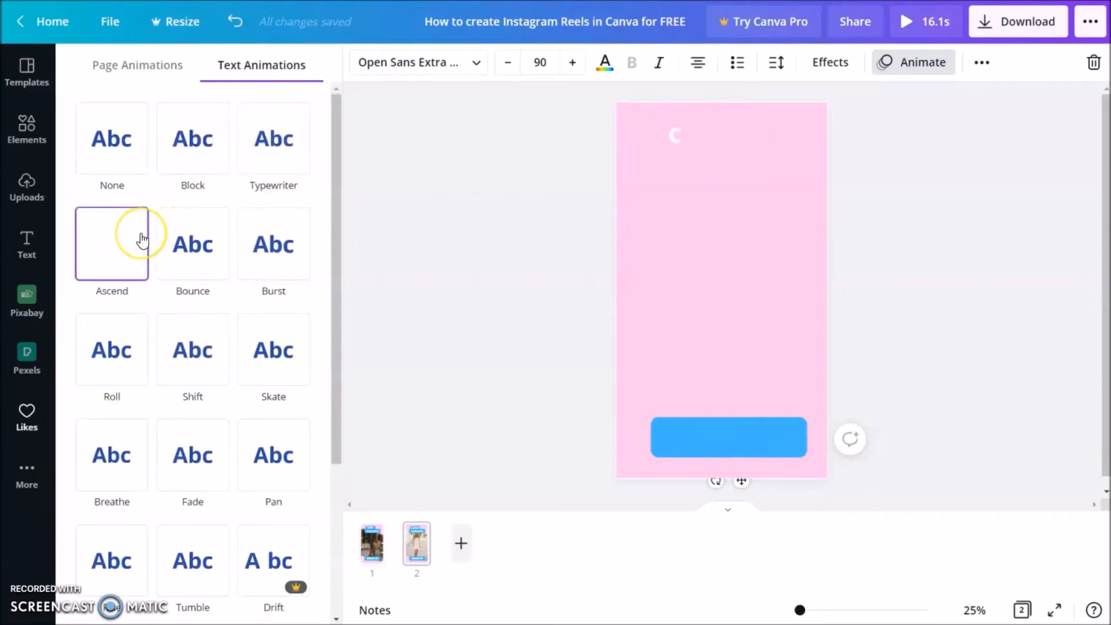
click(141, 237)
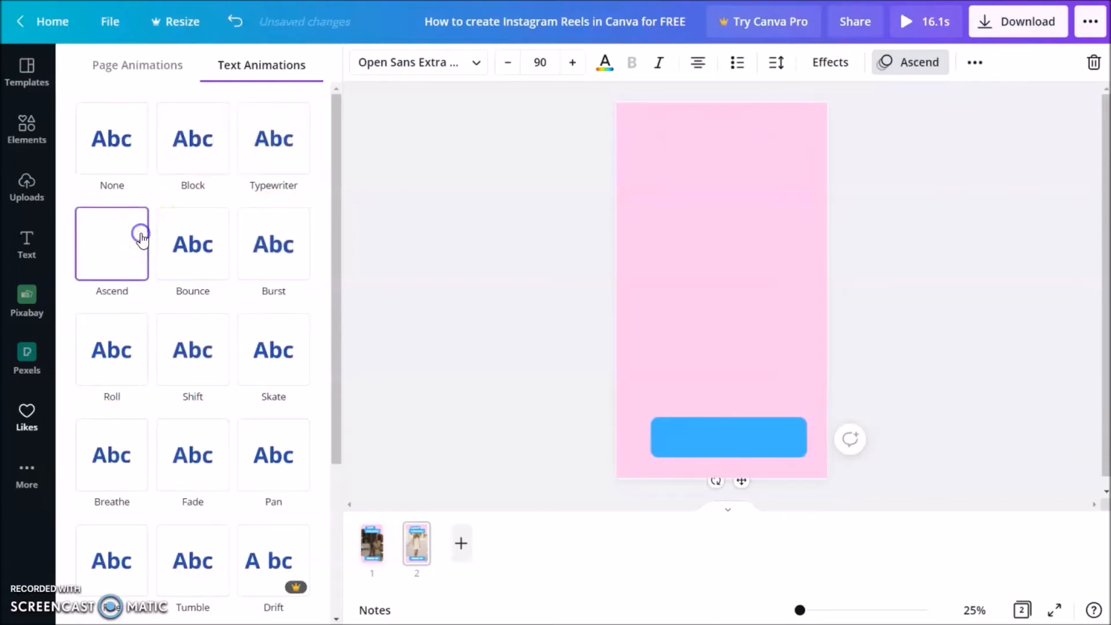
Apply the Rise element animation to the blue banner behind "SWIPE UP", taking the text out of the way and restoring it
click(791, 460)
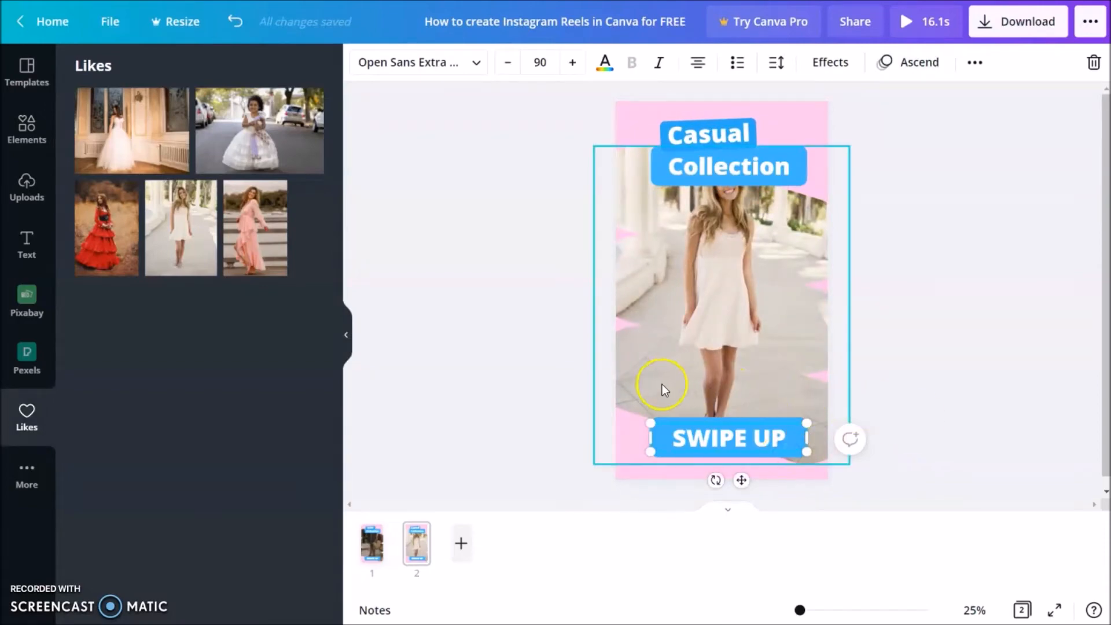
click(994, 404)
click(785, 435)
key(Delete)
click(766, 440)
click(450, 63)
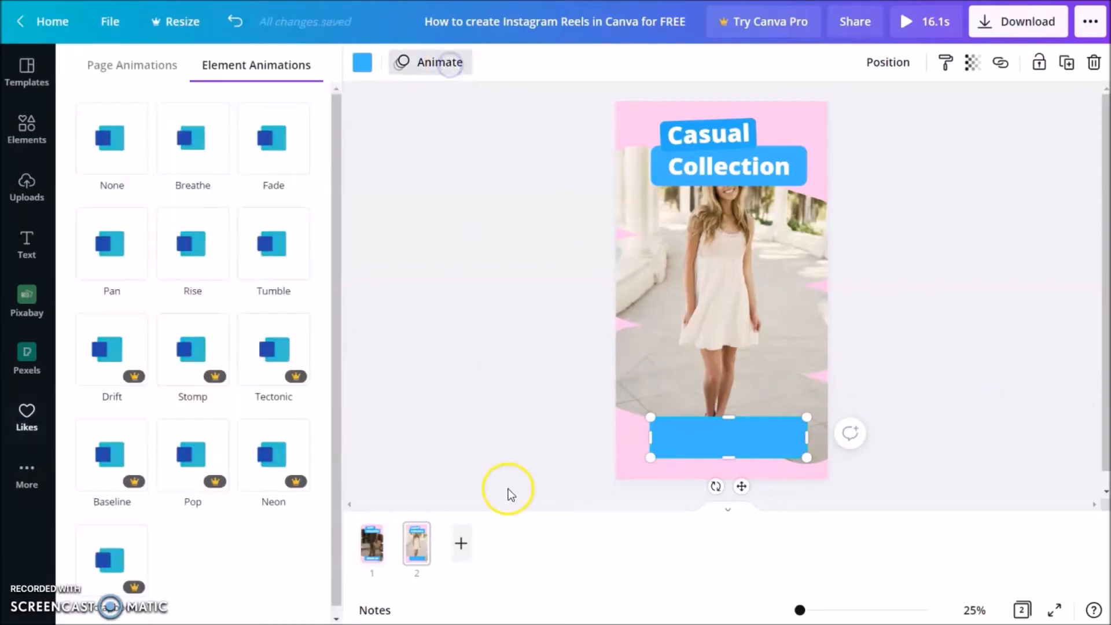
click(249, 250)
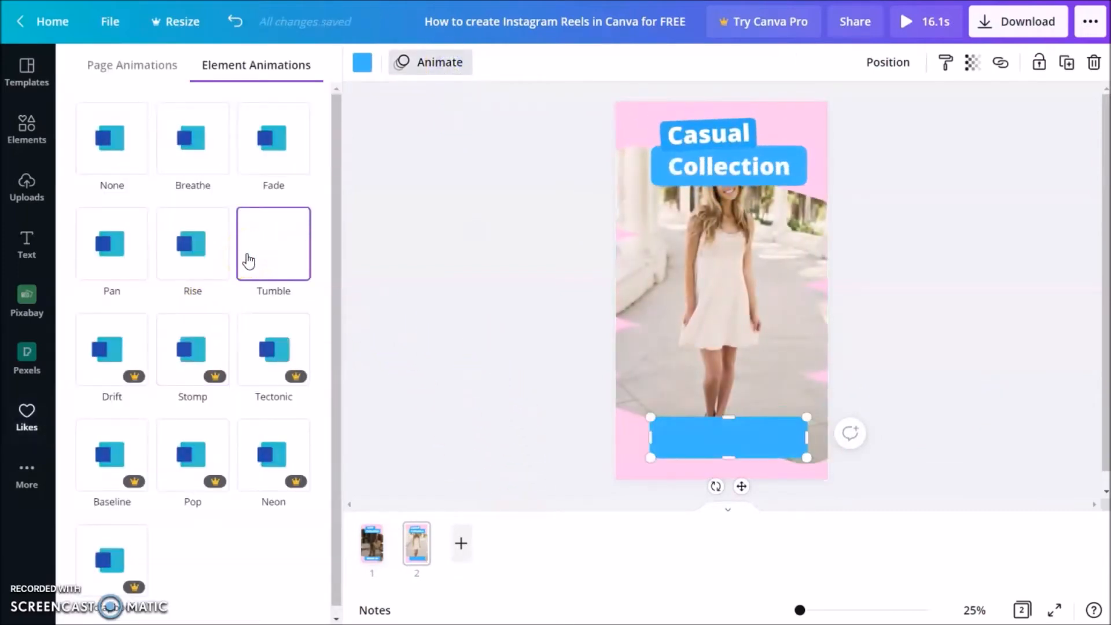
click(125, 267)
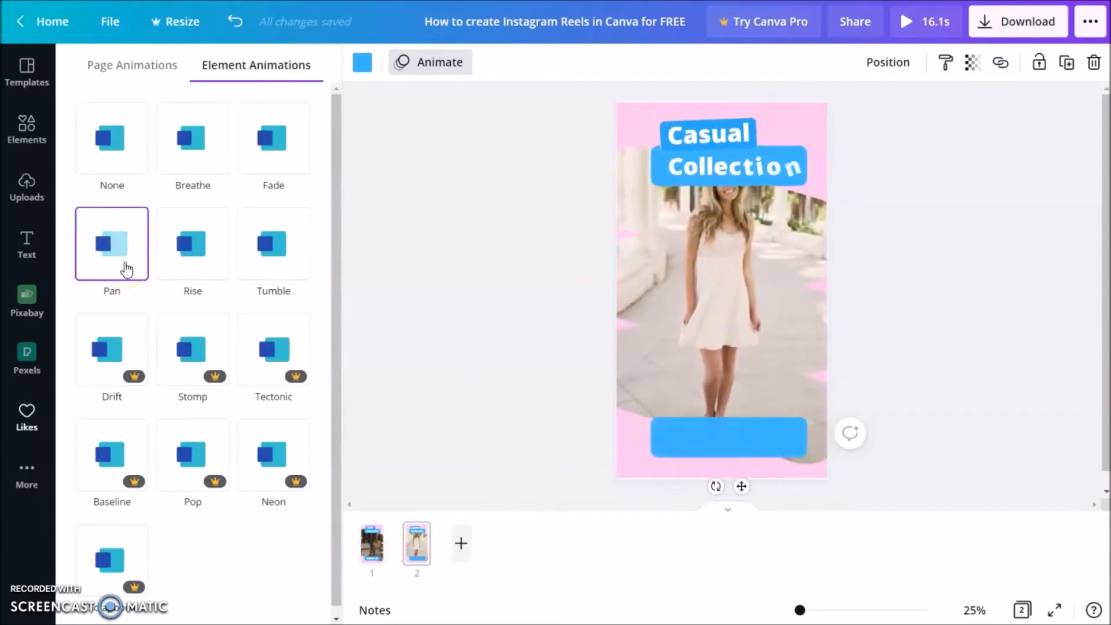
click(194, 269)
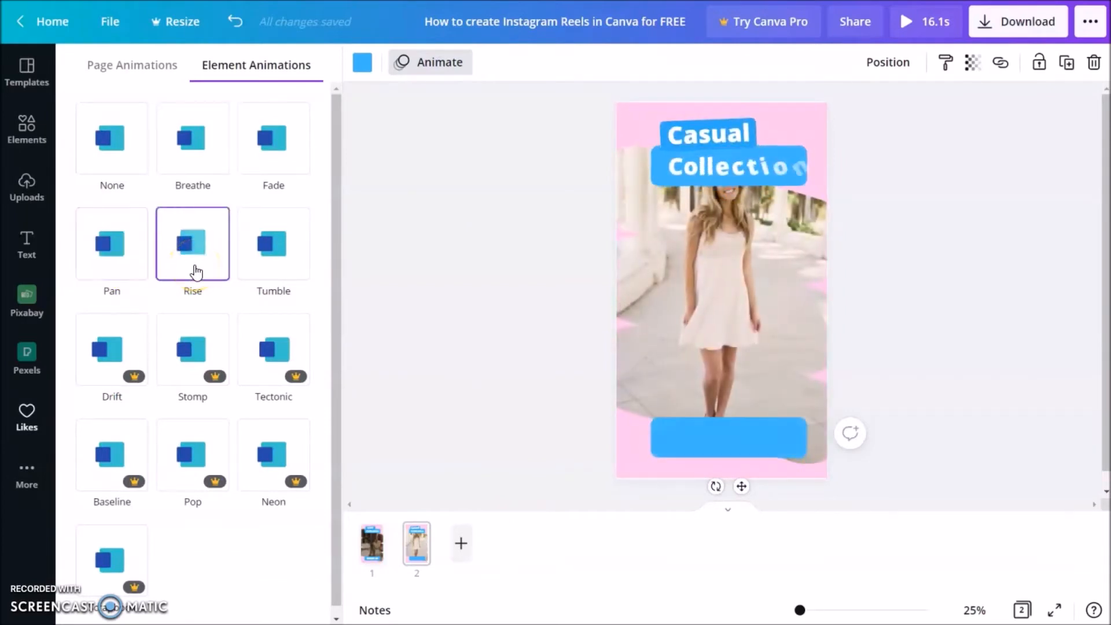
click(194, 268)
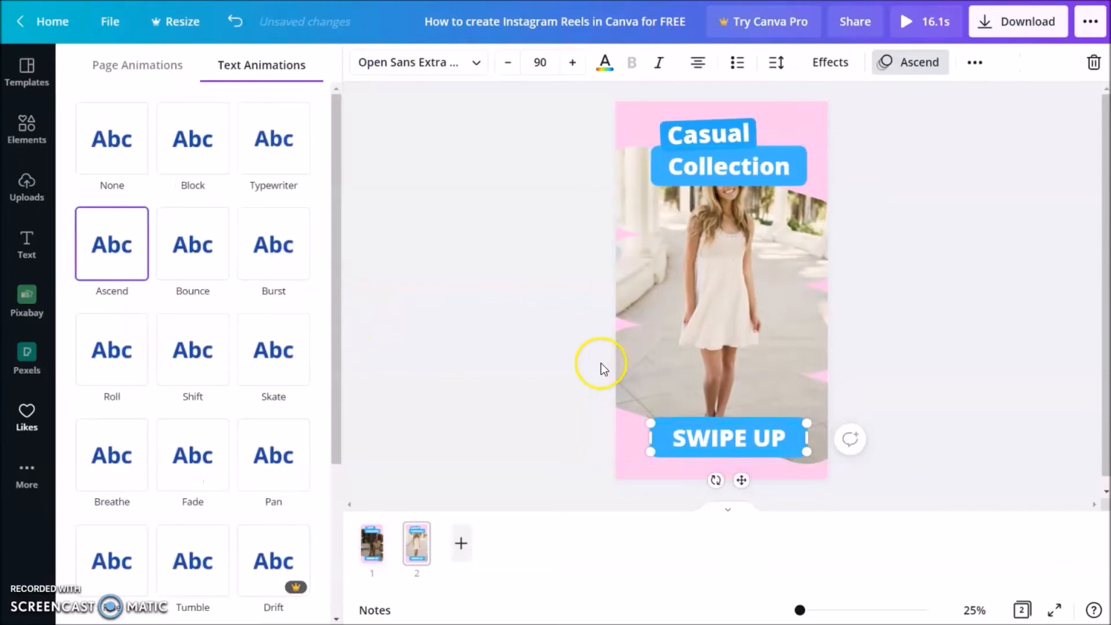
click(948, 348)
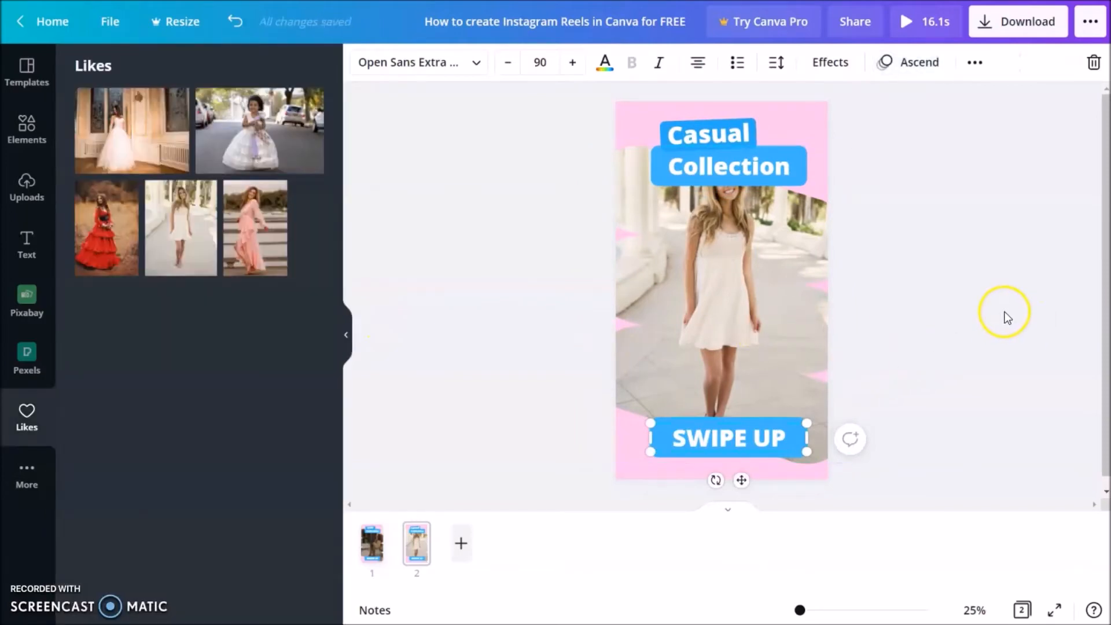
click(1007, 314)
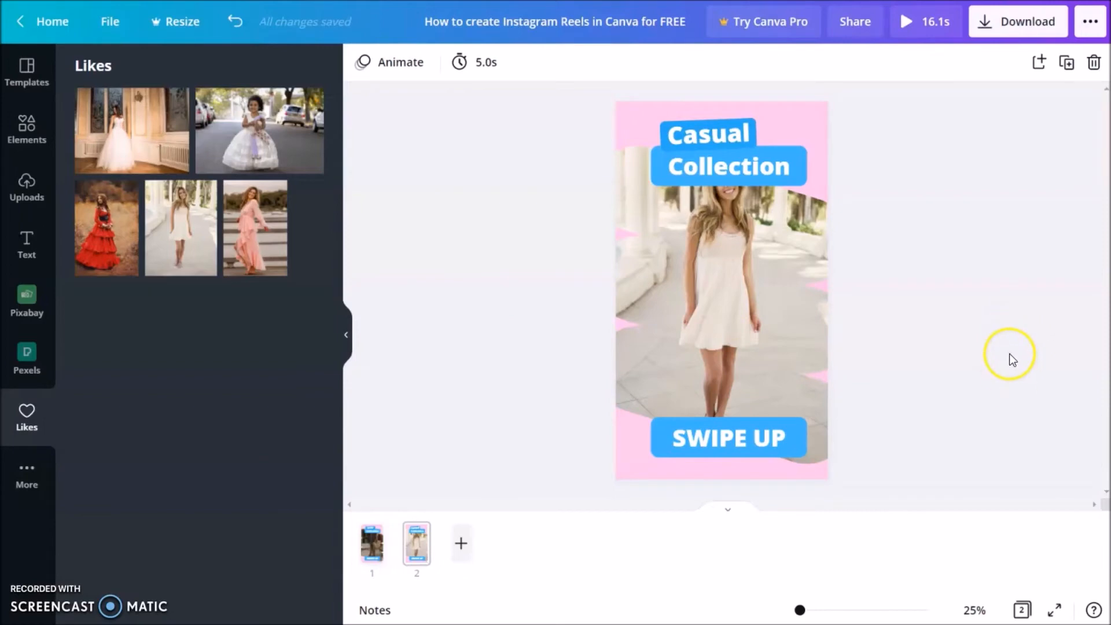
Unlock page 2's pink background, recolor it light gray and apply the Fade element animation to it
click(821, 125)
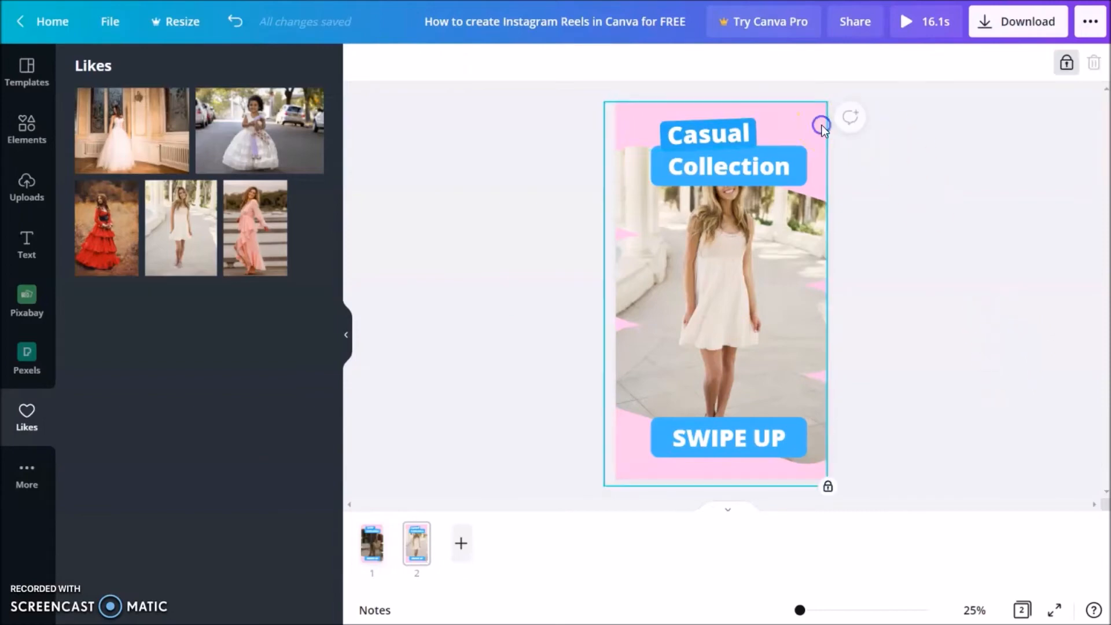
click(1067, 62)
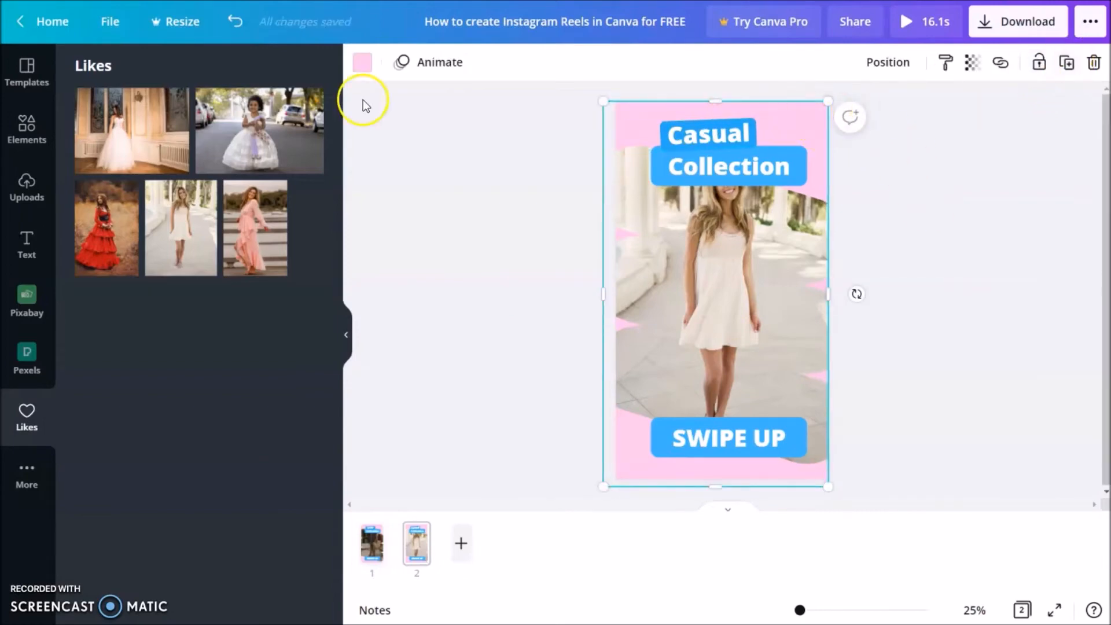
click(361, 63)
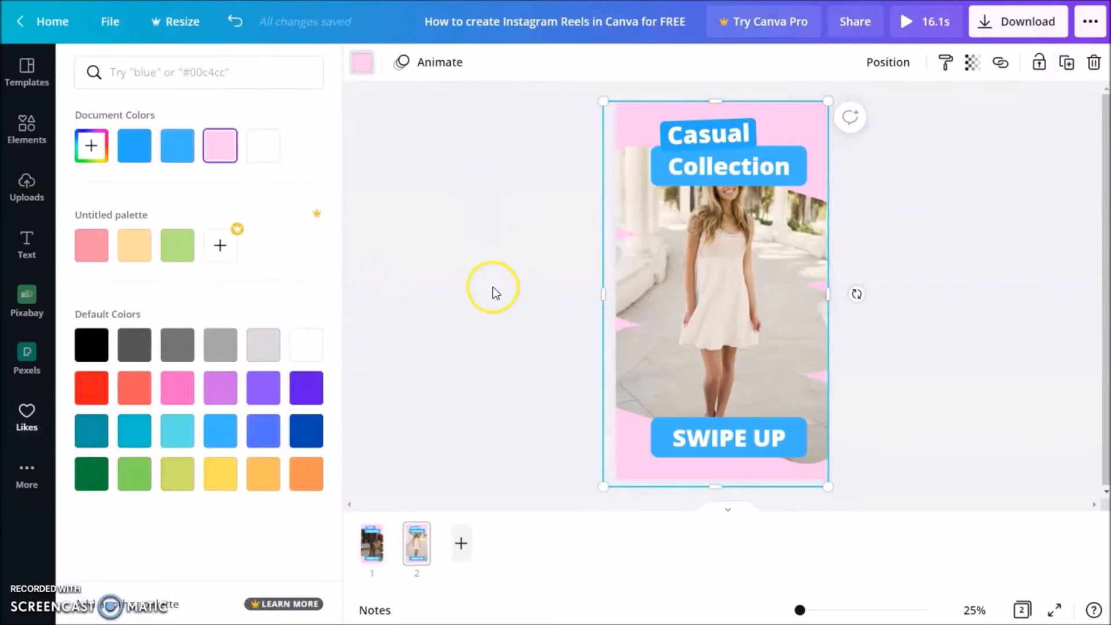
click(263, 352)
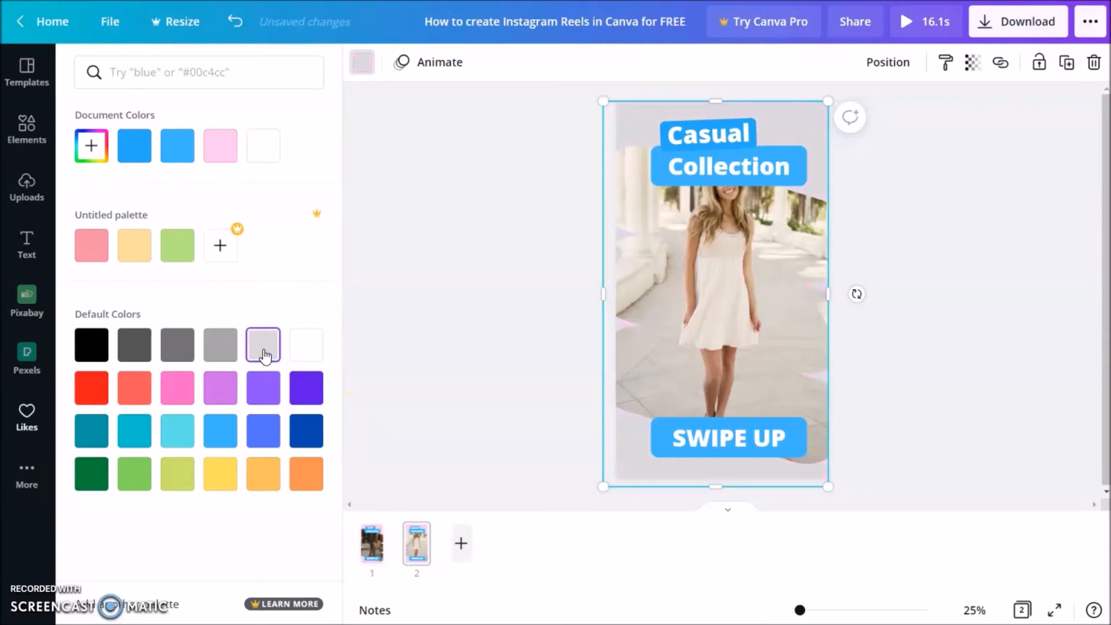
click(420, 62)
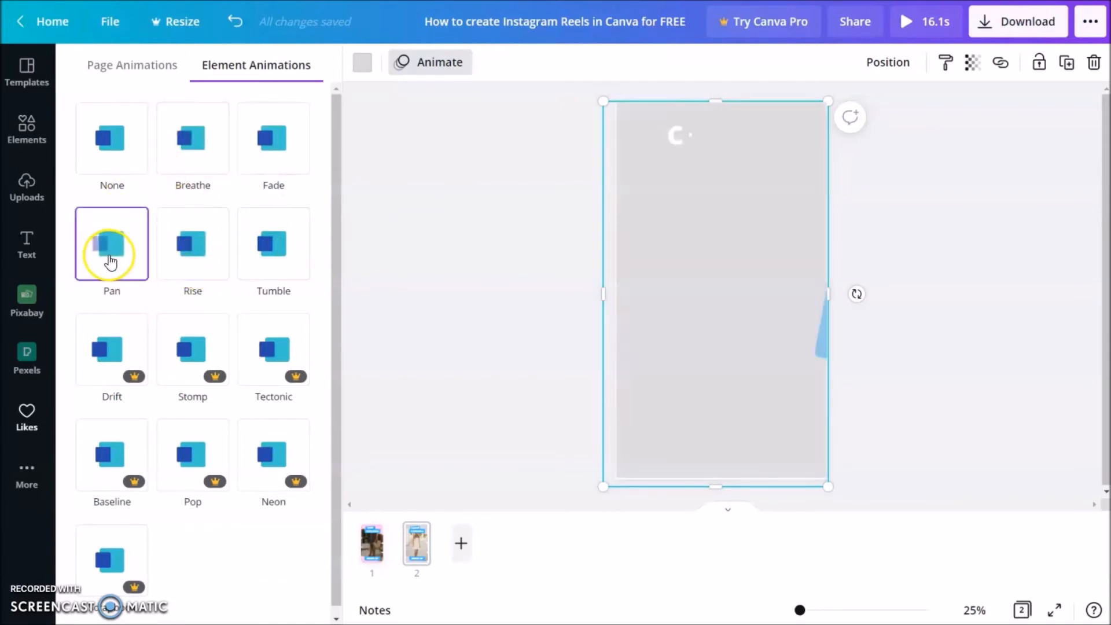
click(279, 158)
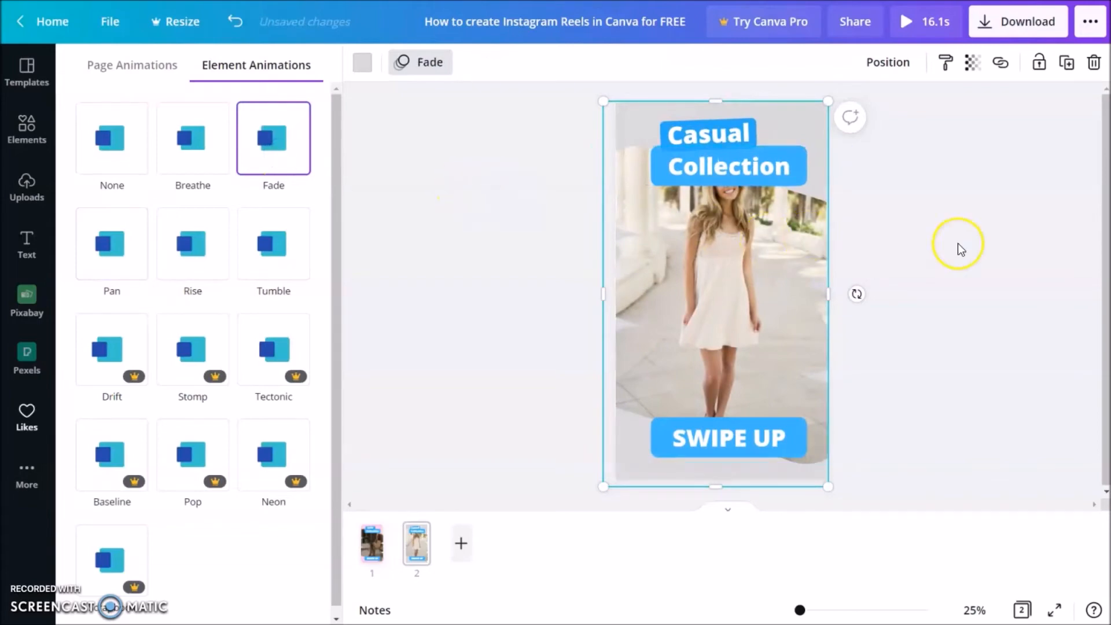
Duplicate page 2 as page 3 and change its "Casual" title text to "Party"
click(1064, 64)
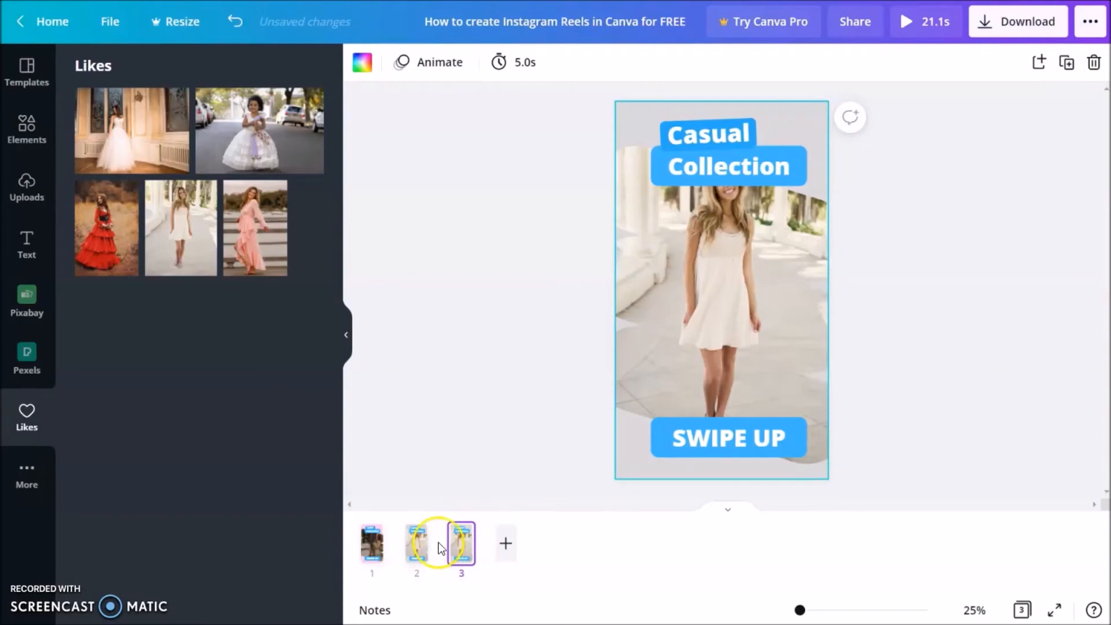
click(949, 220)
click(731, 137)
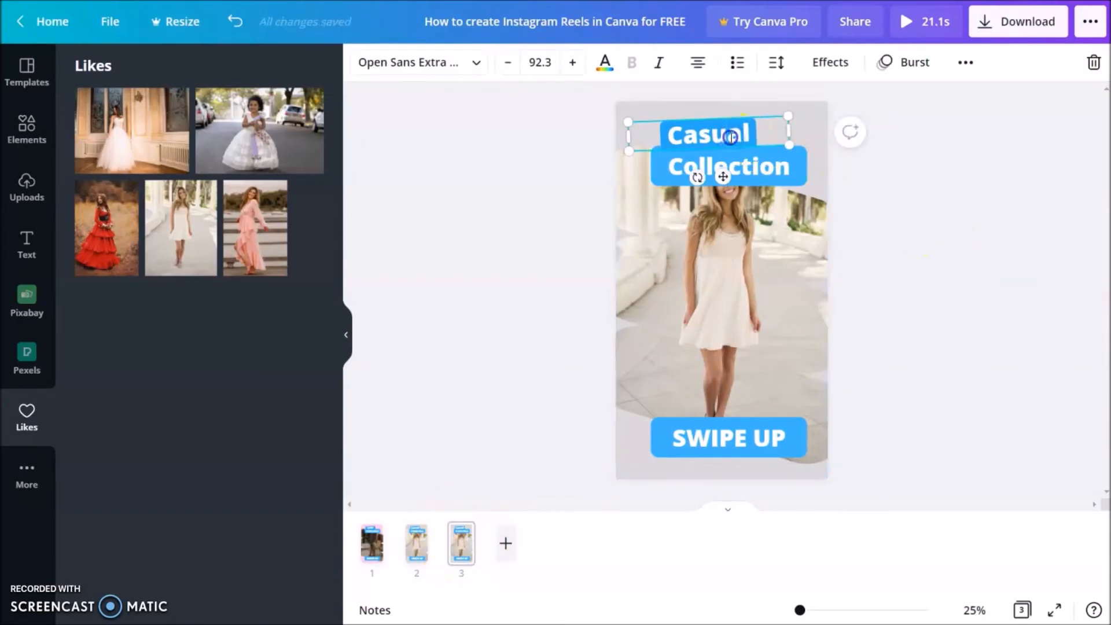
click(730, 137)
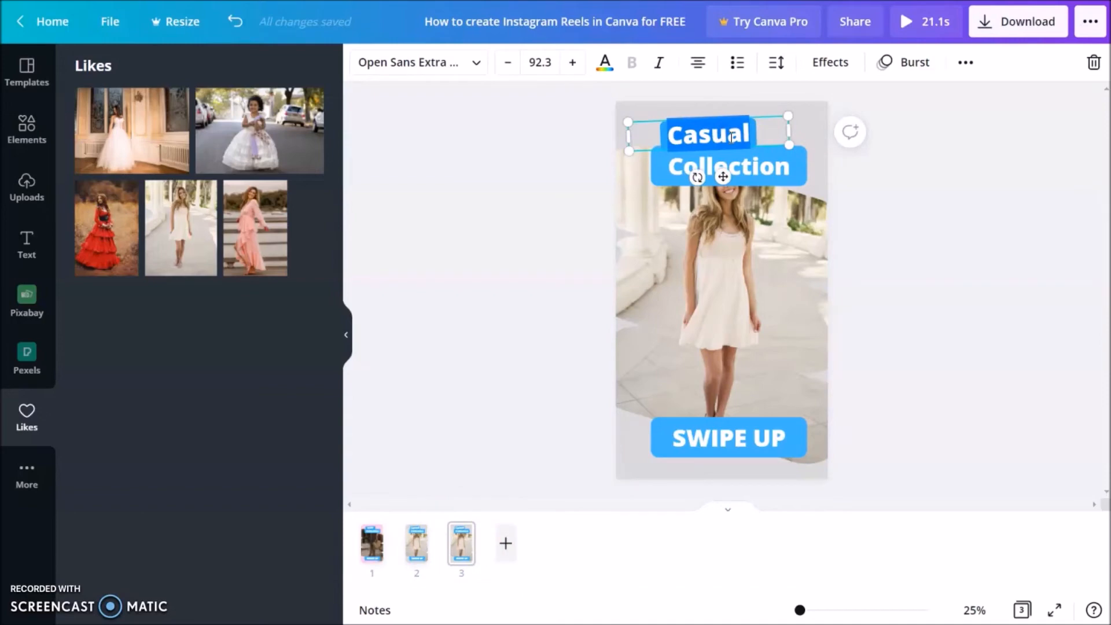
text(Party)
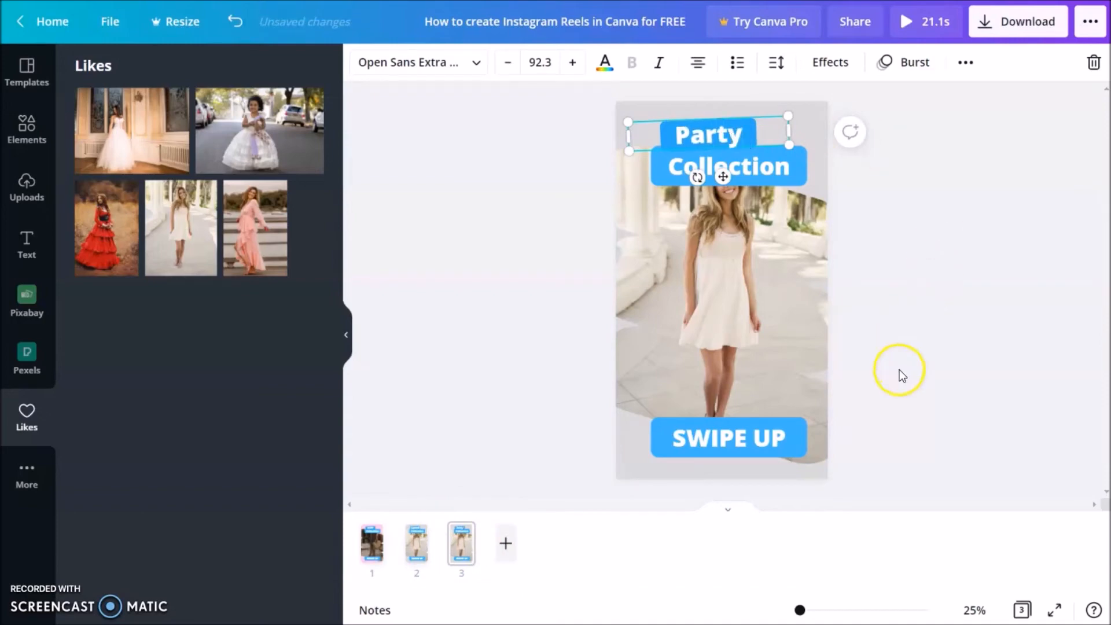
click(899, 370)
Recolor page 3's light gray background to red
click(809, 123)
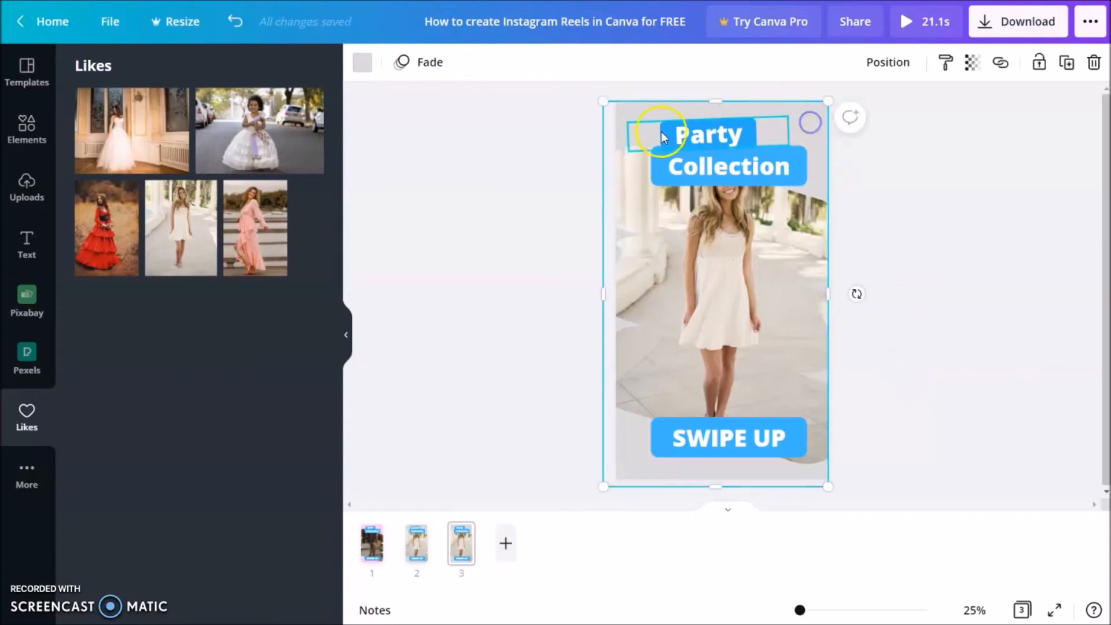
click(363, 62)
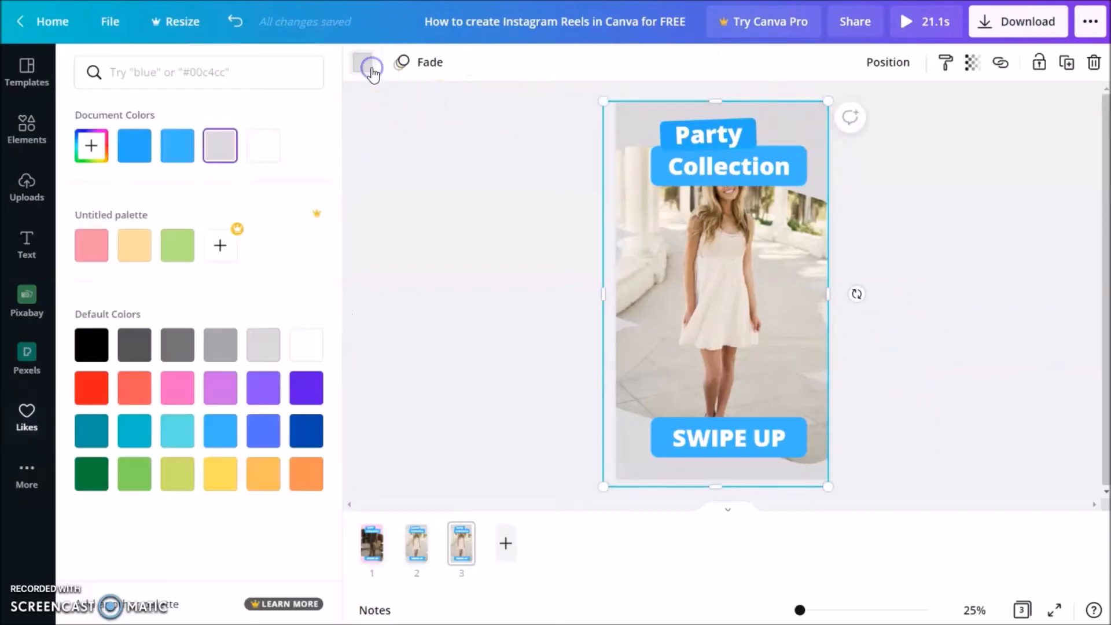
click(102, 398)
Replace the white-dress photo in page 3's frame with the liked photo of the woman in the red ruffled dress
click(732, 296)
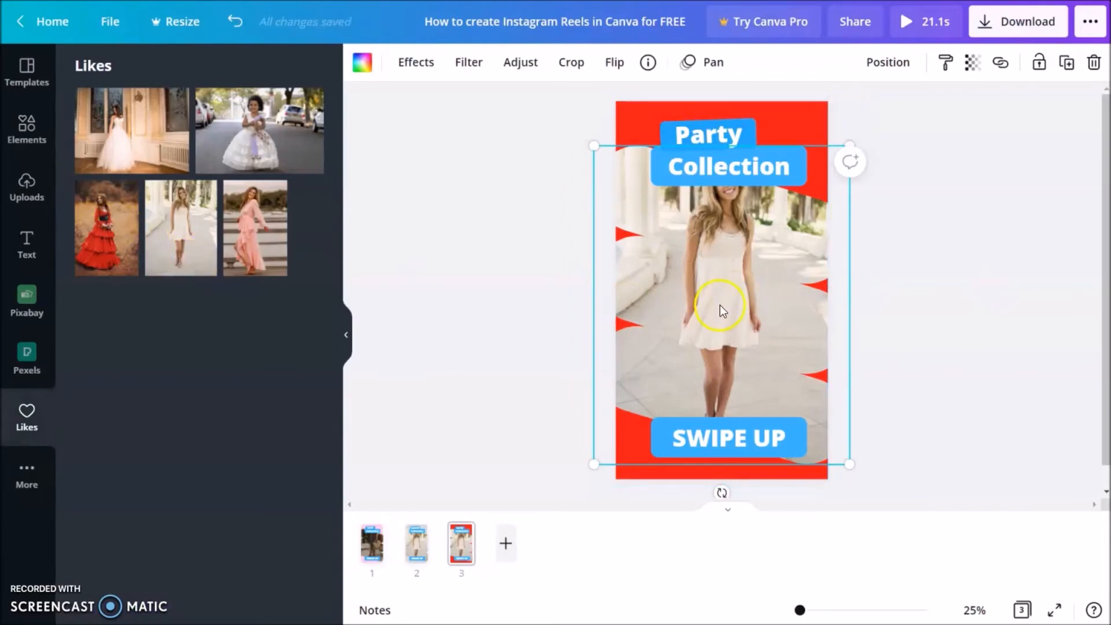
key(Delete)
drag(124, 230, 736, 281)
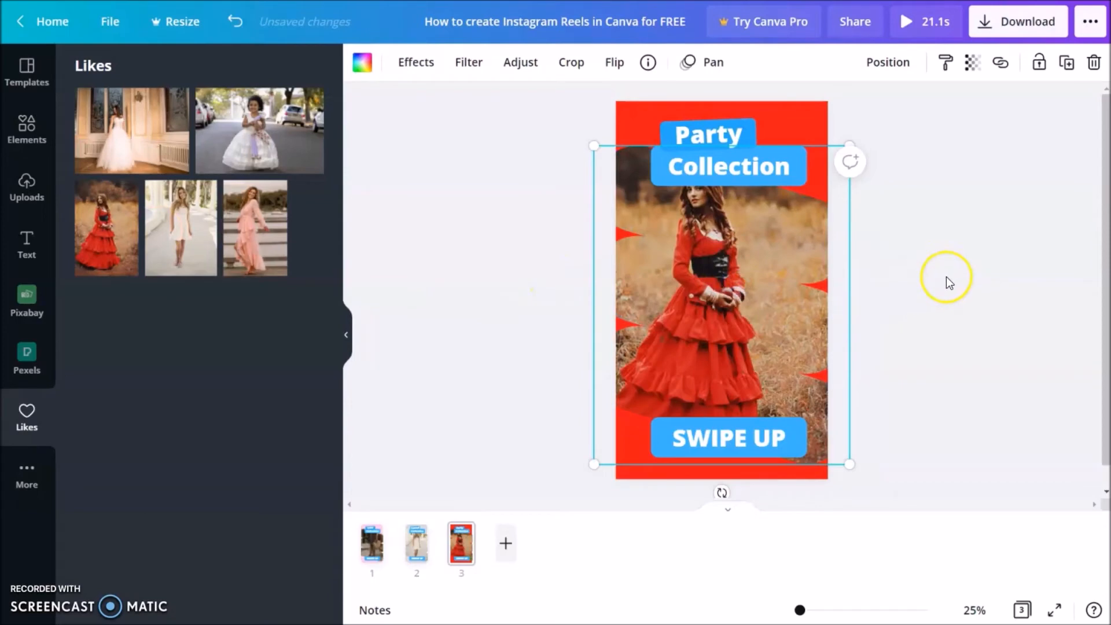
click(948, 280)
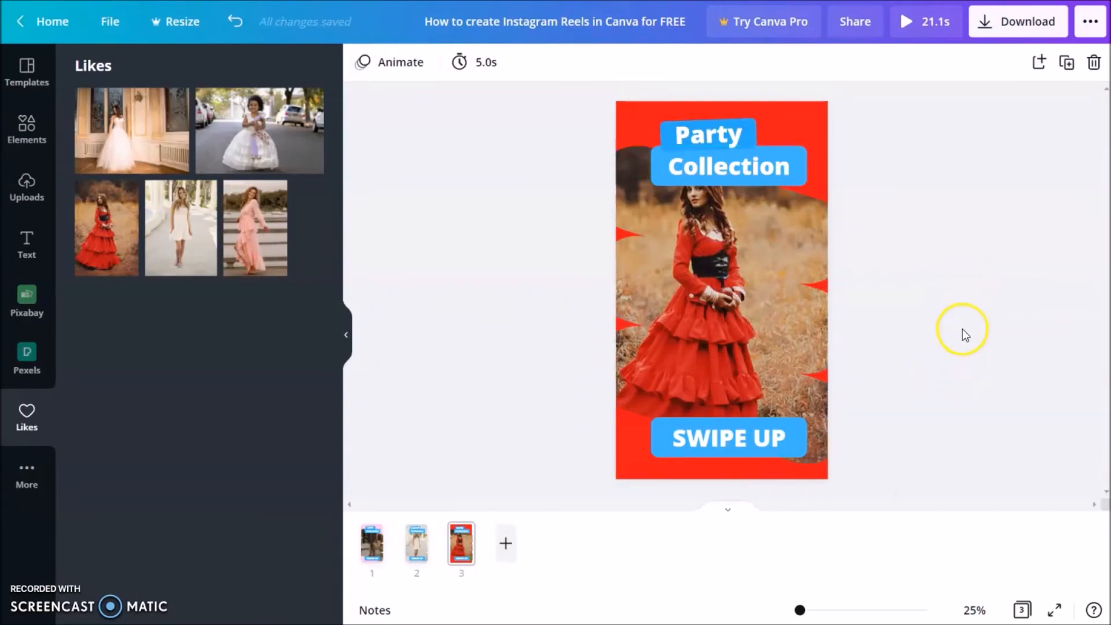
click(783, 335)
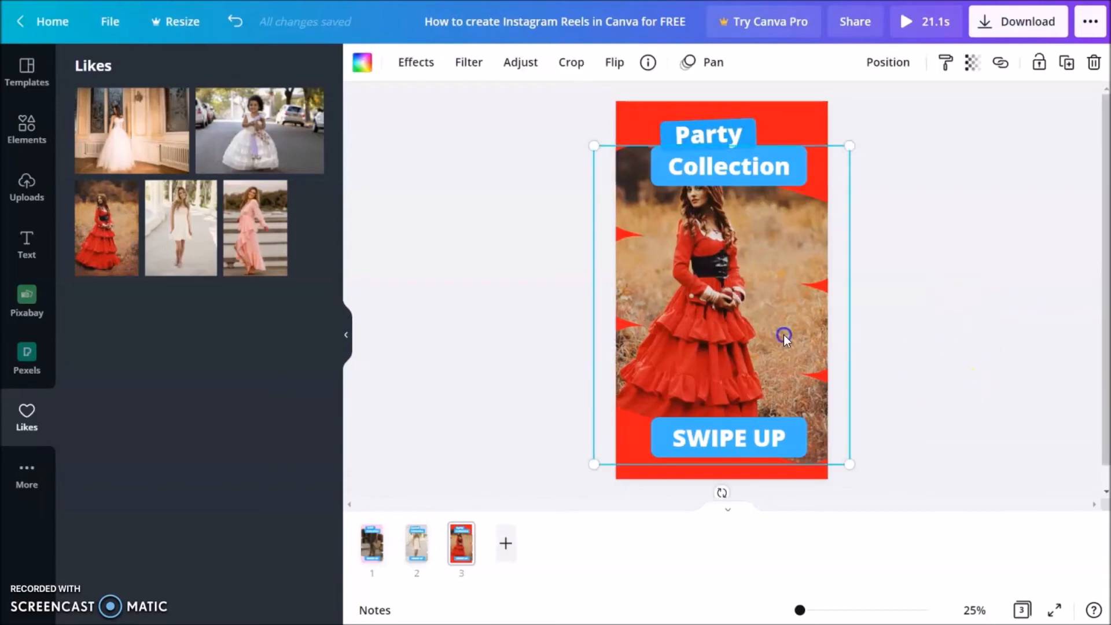
click(964, 316)
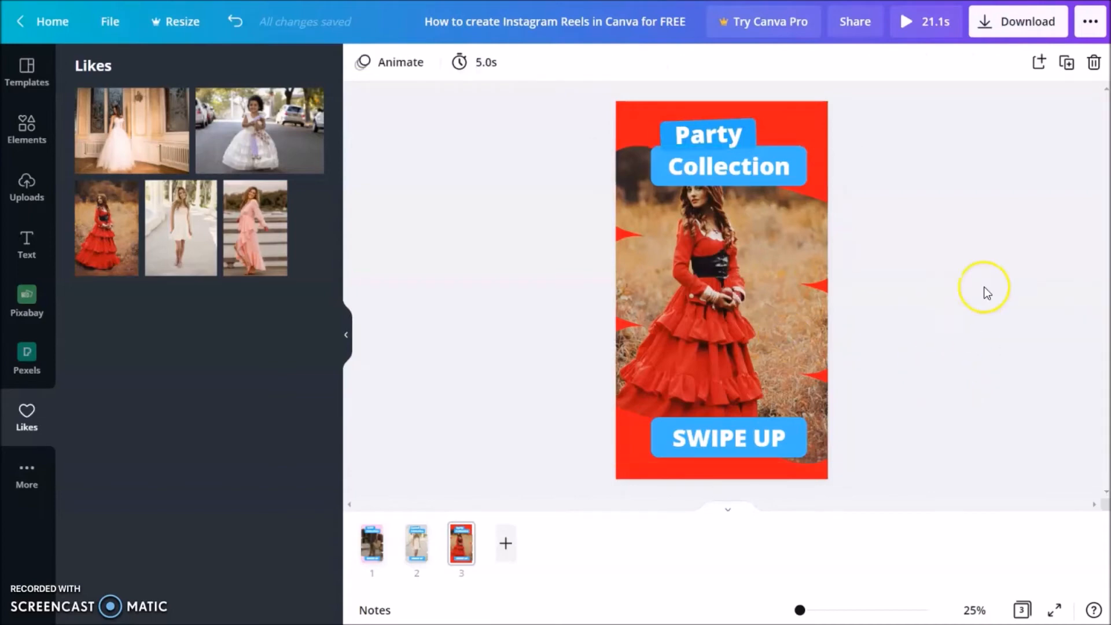
Duplicate page 3 as page 4 and remove the red-dress photo from the copy's frame
click(1067, 62)
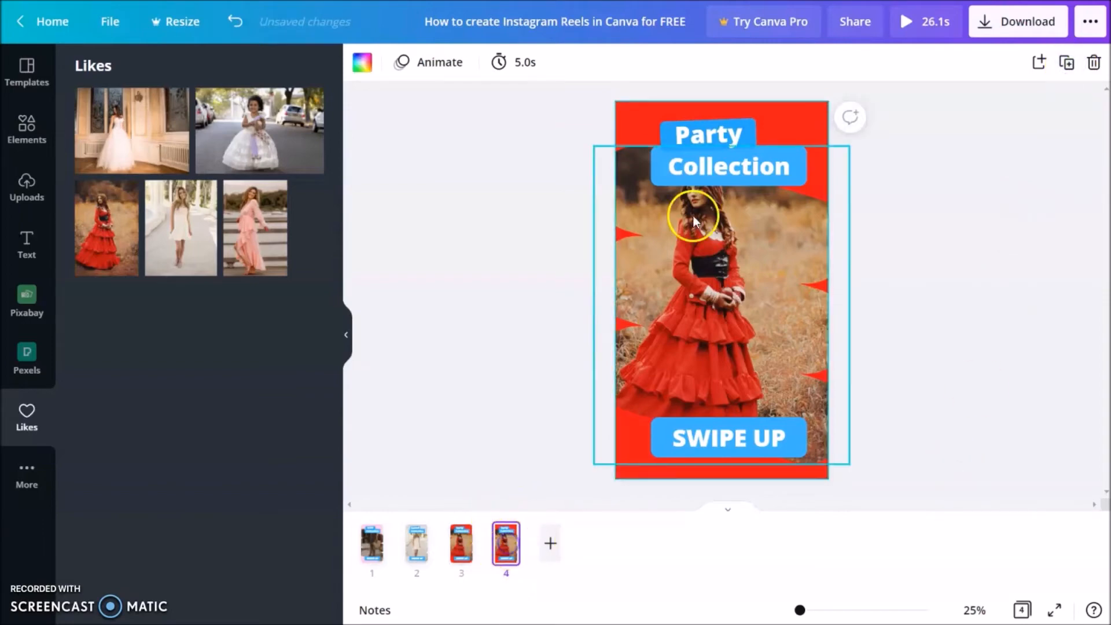
click(734, 123)
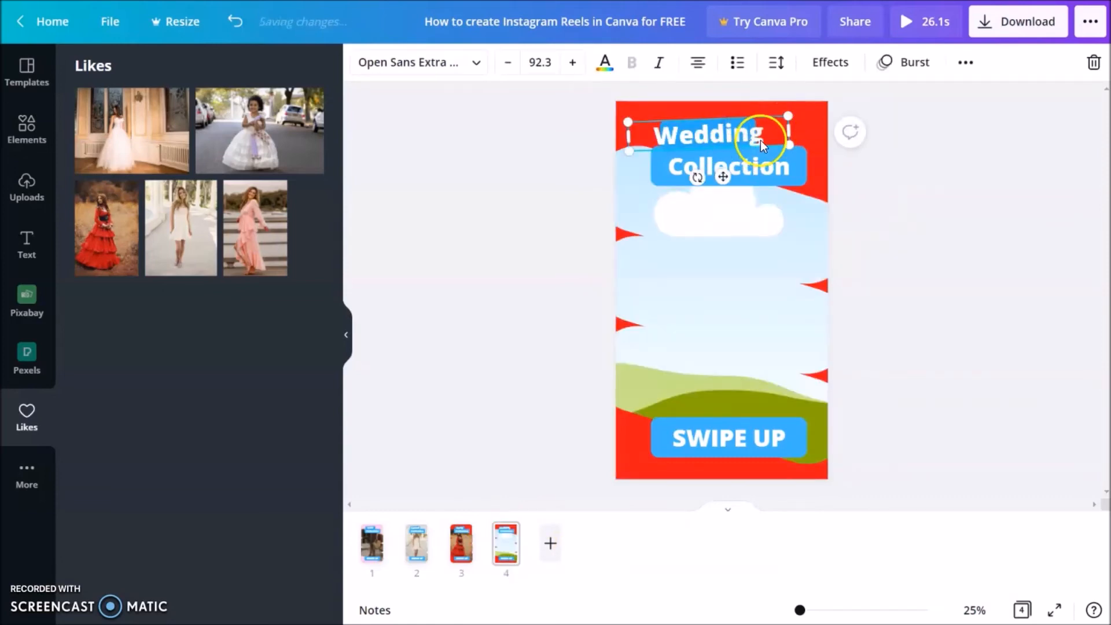
key(Delete)
Change page 4's "Party" text to "Wedding", widening the small blue banner and centering the text on it
click(728, 128)
drag(757, 130, 792, 129)
key(ctrl+v)
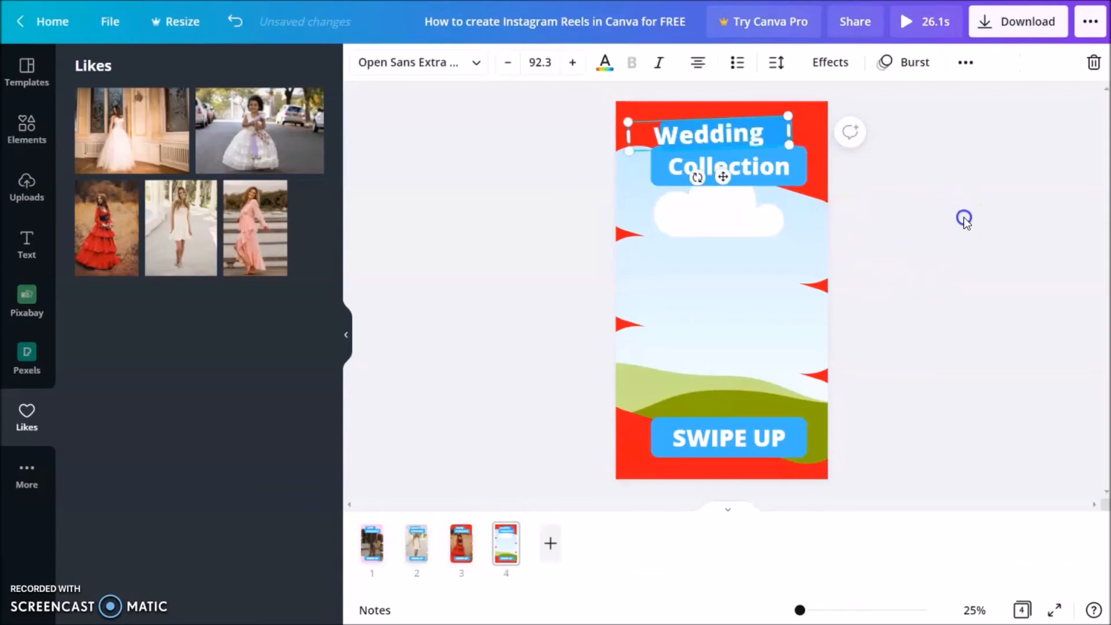
click(963, 217)
drag(712, 130, 732, 129)
Recolor page 4's red background to white
click(614, 111)
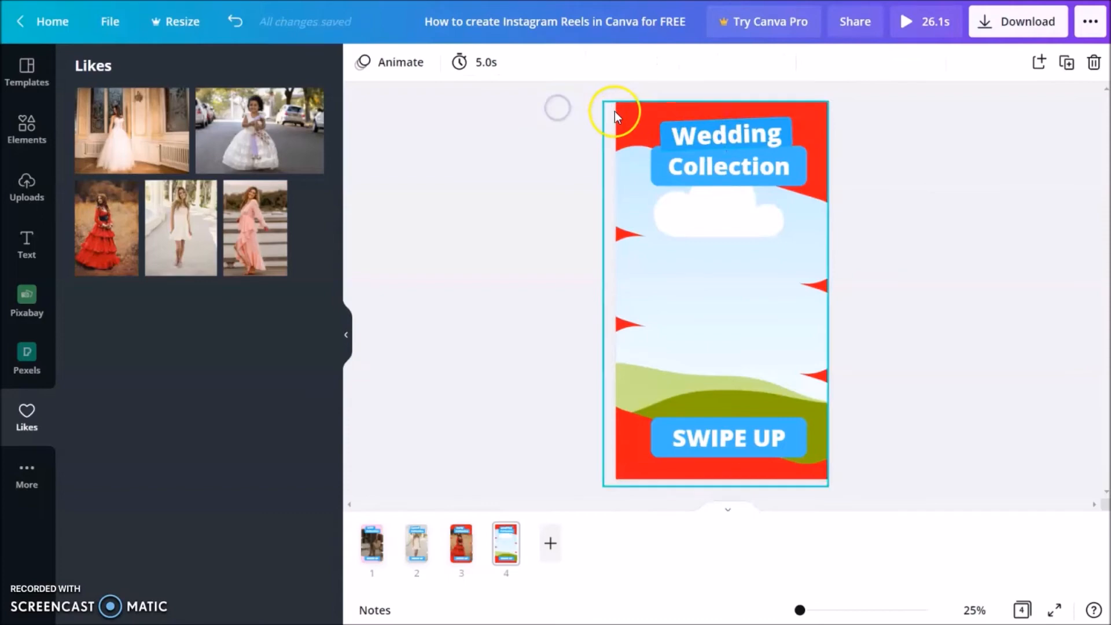
click(363, 62)
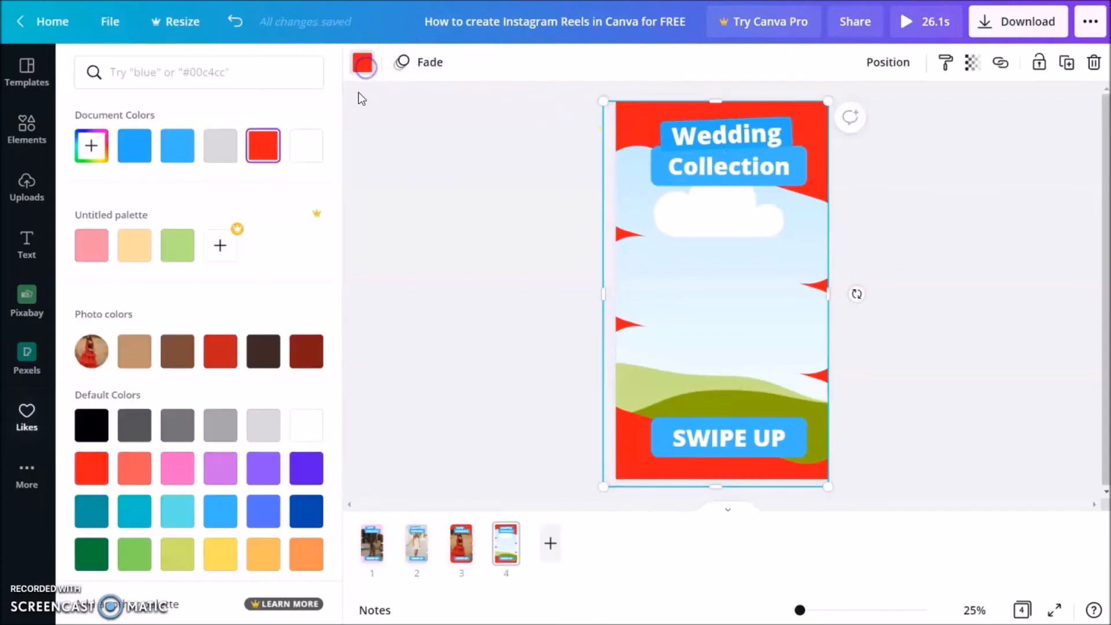
click(306, 146)
Fill page 4's empty frame with the liked photo of the bride in the white gown
click(709, 320)
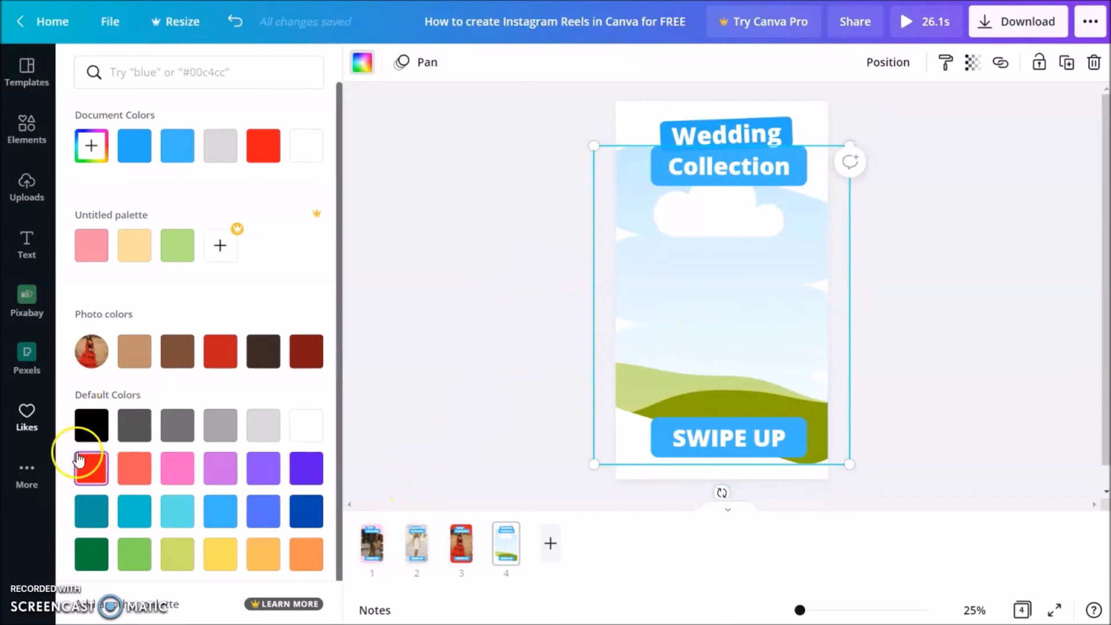
click(27, 416)
drag(129, 142, 724, 283)
Enlarge and reposition the bride photo inside page 4's frame so the bride is centered between the banners
double_click(723, 283)
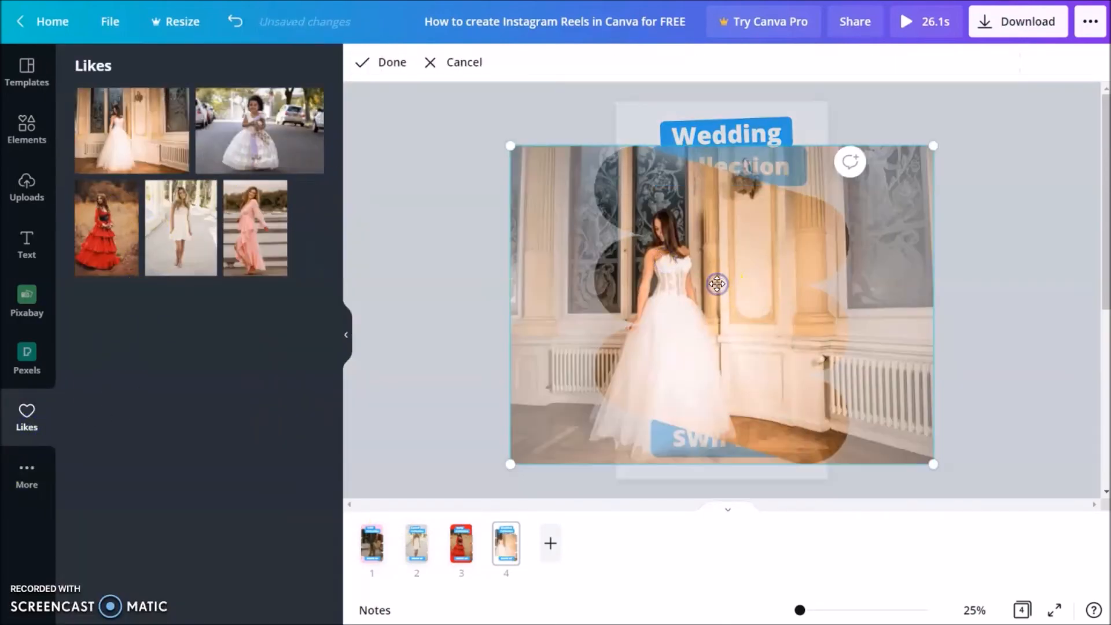
drag(927, 461, 977, 489)
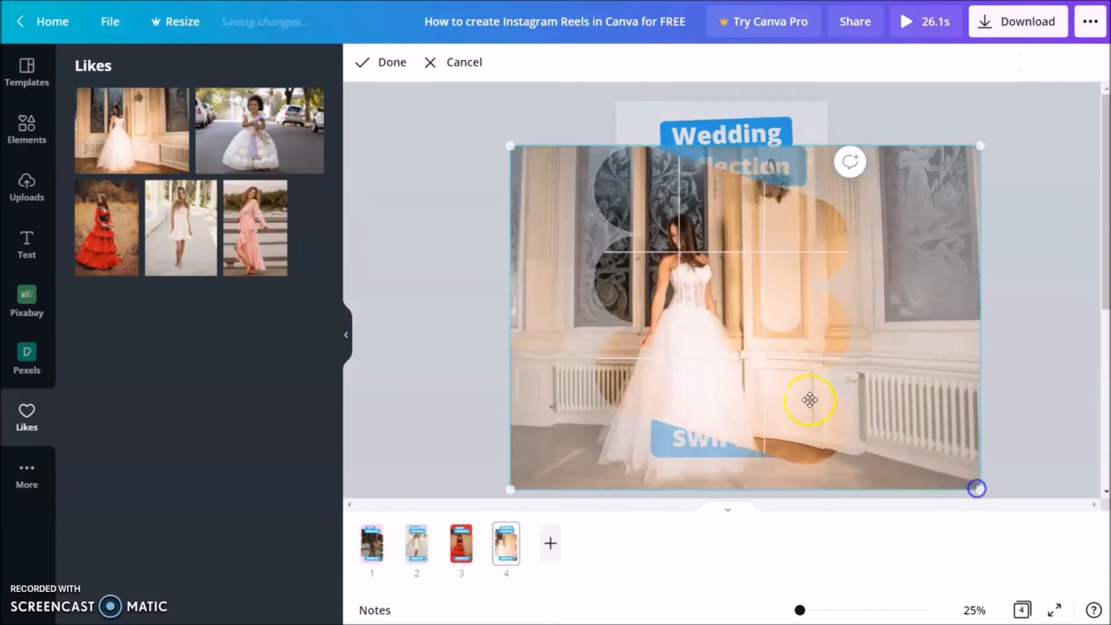
drag(763, 396, 795, 288)
drag(1024, 119, 1025, 54)
drag(944, 273, 922, 256)
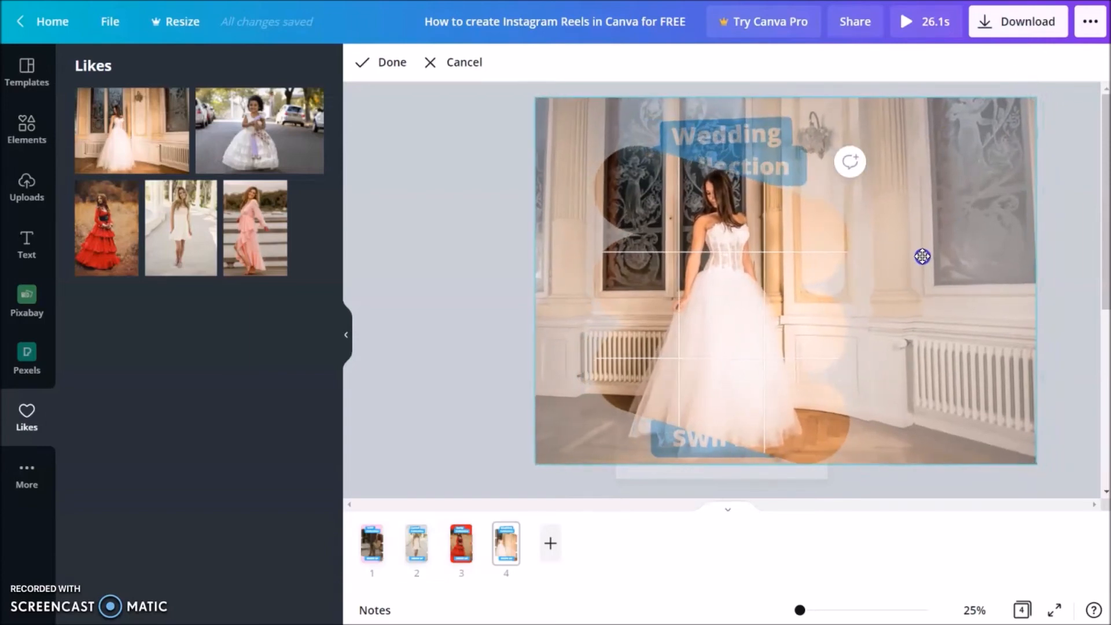
click(1080, 334)
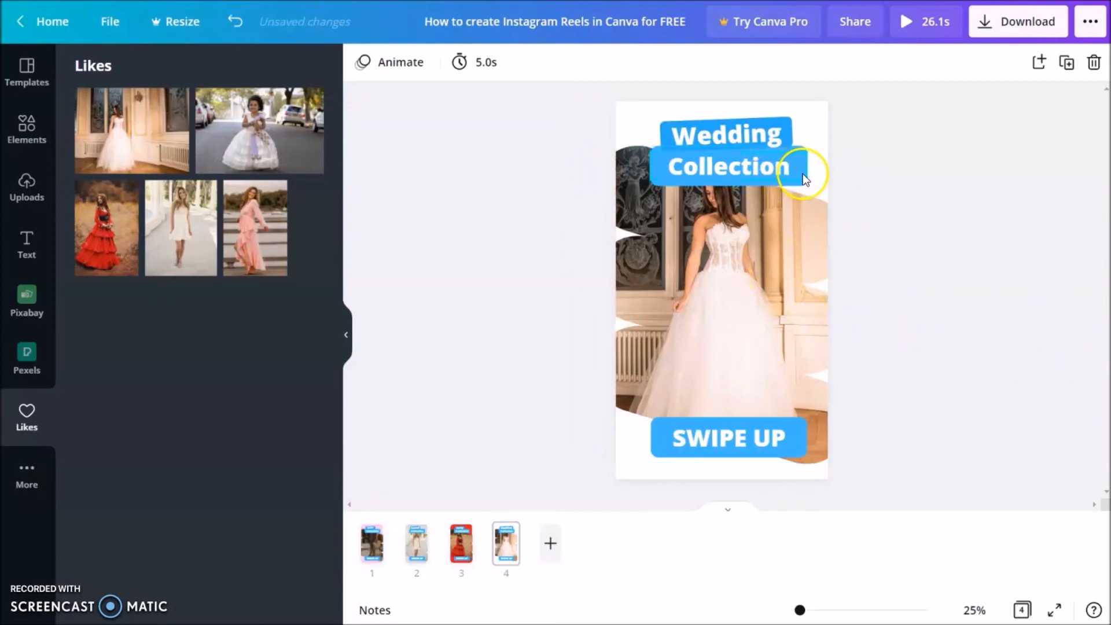
click(791, 141)
click(841, 192)
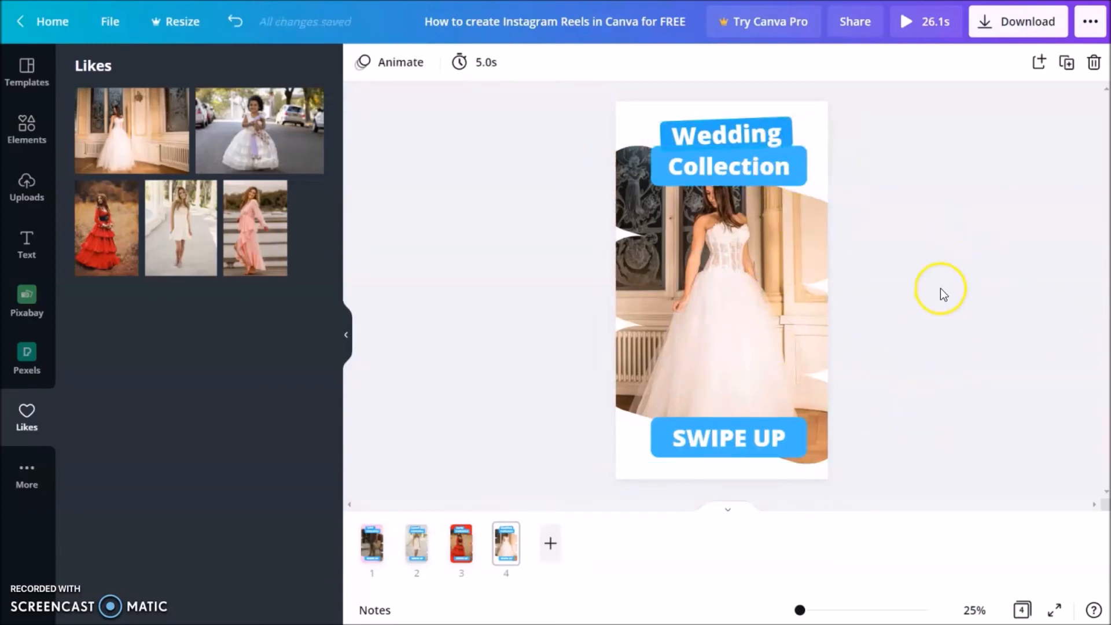
Try the Tumble element animation on page 4's white background and set it back to Fade
click(813, 136)
click(428, 68)
click(297, 239)
click(289, 121)
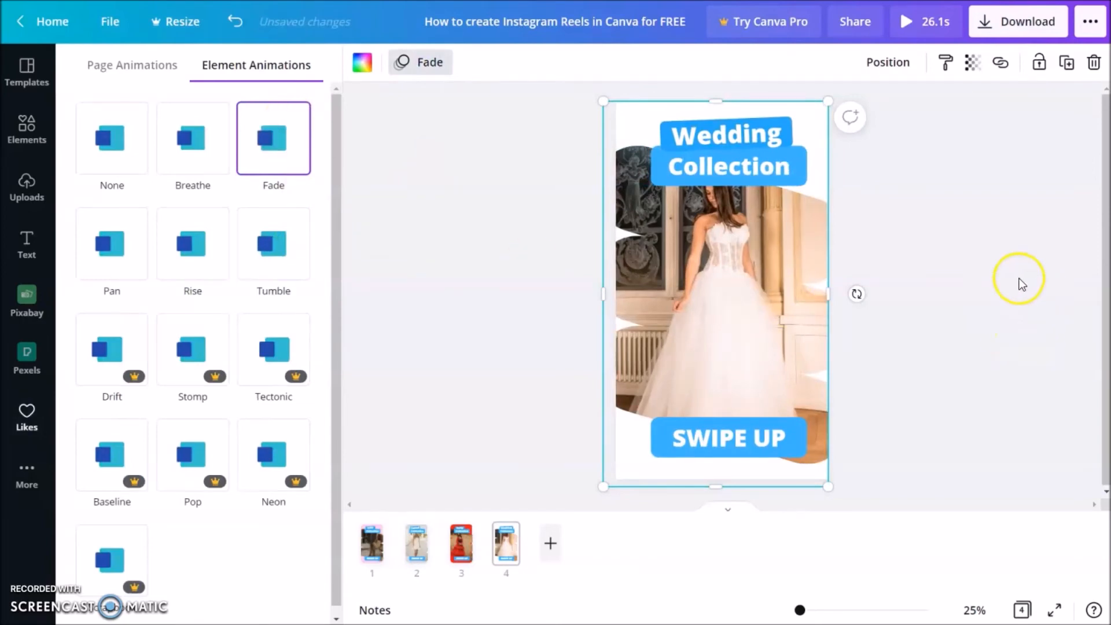
click(964, 293)
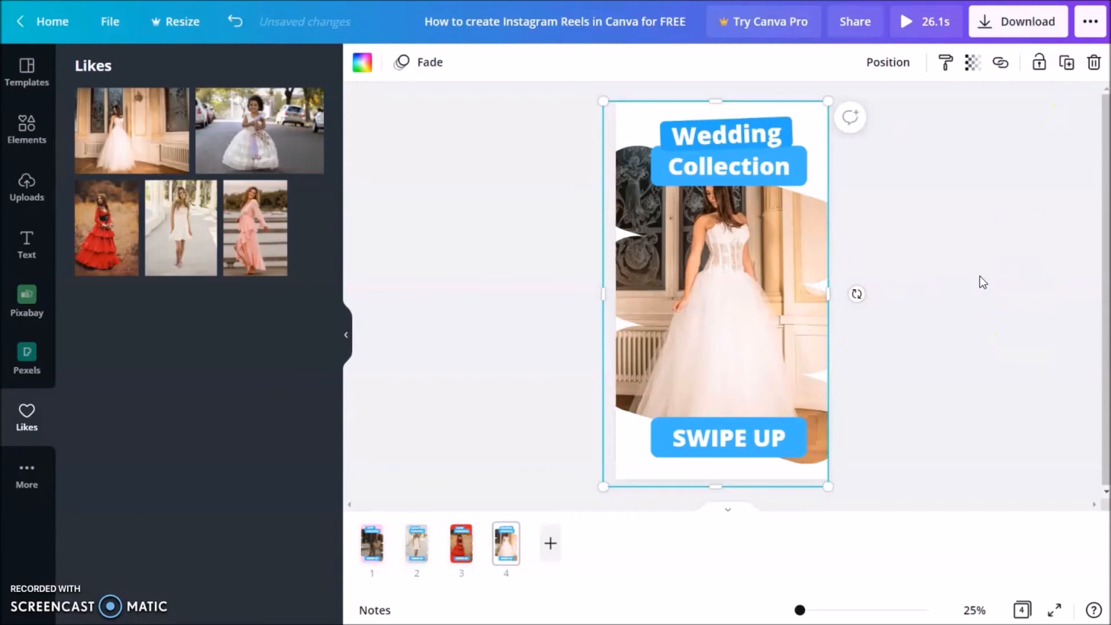
click(980, 276)
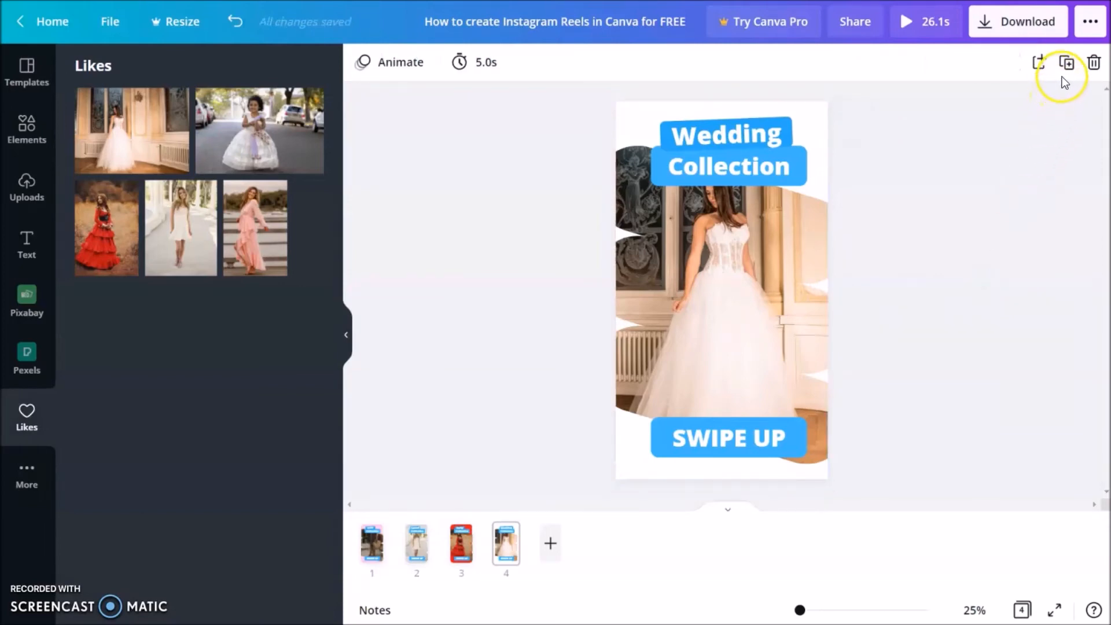
Duplicate page 4 as page 5 and change its "Wedding" title text to "Style"
click(1067, 63)
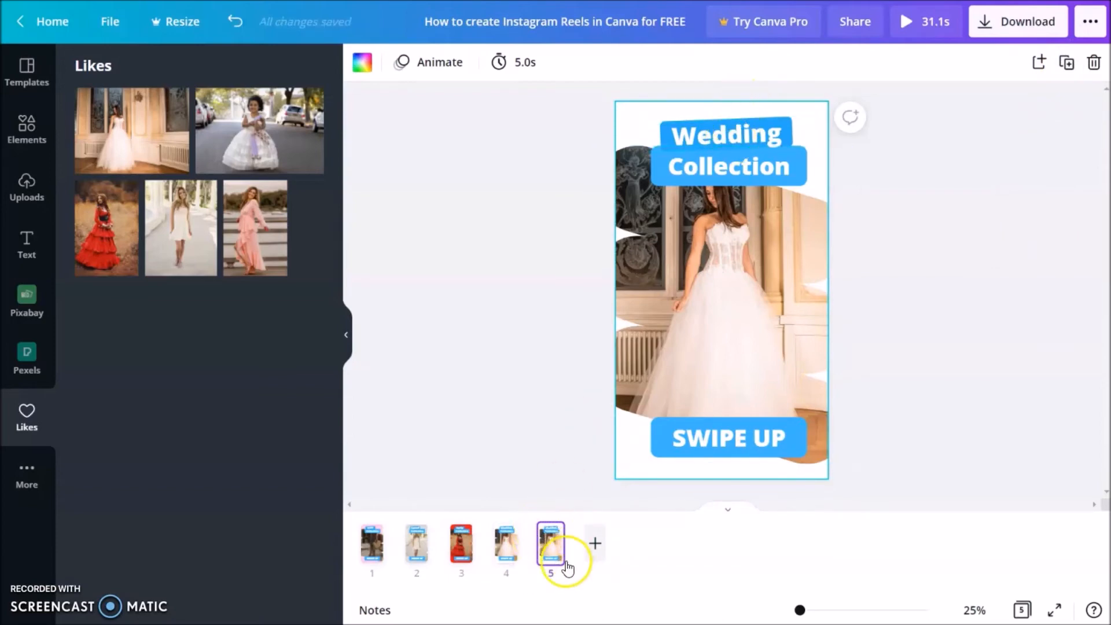
click(728, 131)
double_click(728, 131)
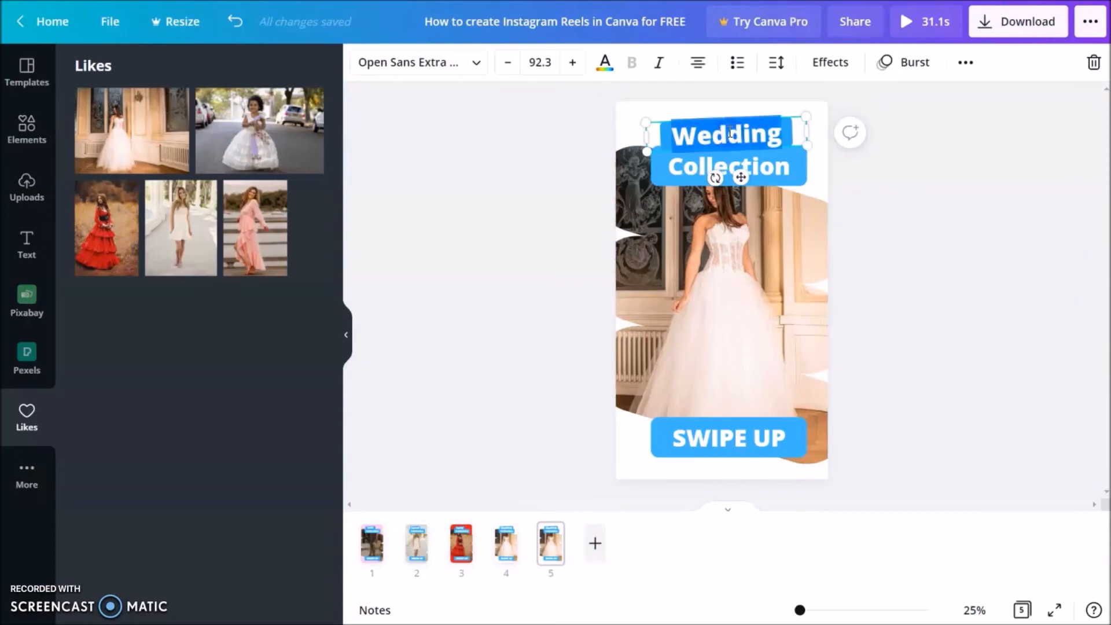
text(Style)
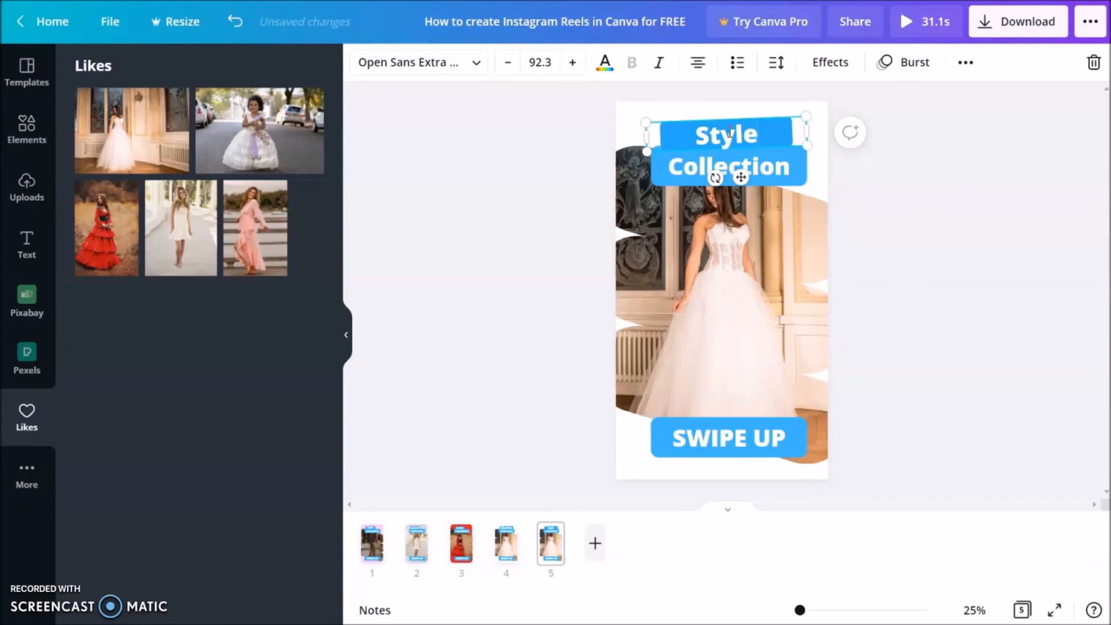
Shift the "Style" text toward the left and narrow the small blue banner behind it to fit
drag(806, 132, 717, 137)
click(892, 135)
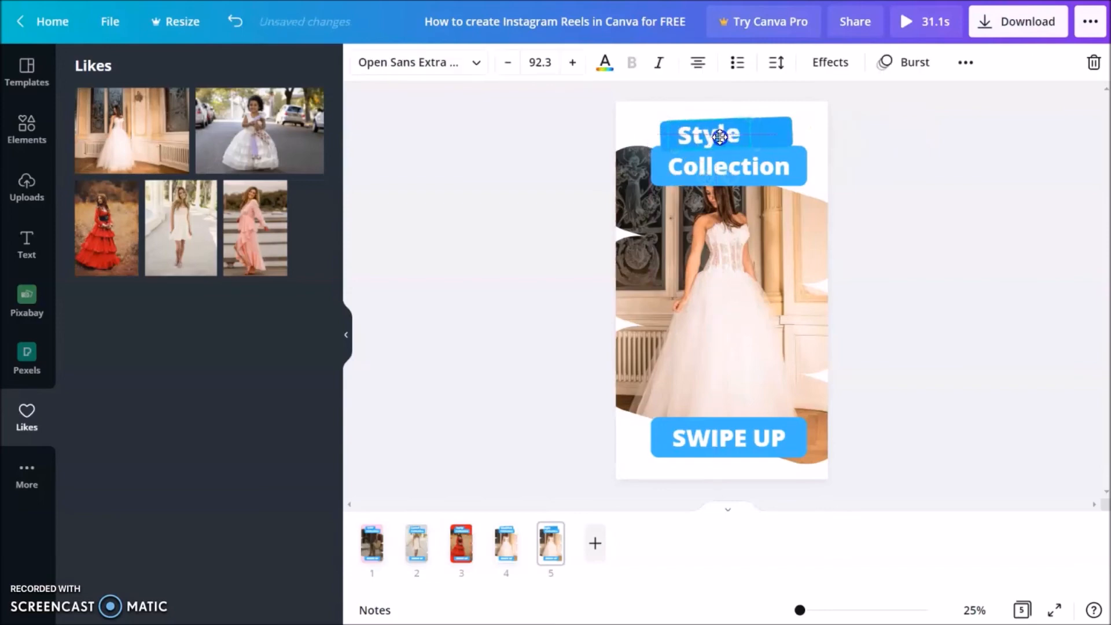
click(769, 129)
drag(794, 133, 752, 134)
click(945, 106)
Recolor page 5's white background to pink from the Untitled palette
click(810, 123)
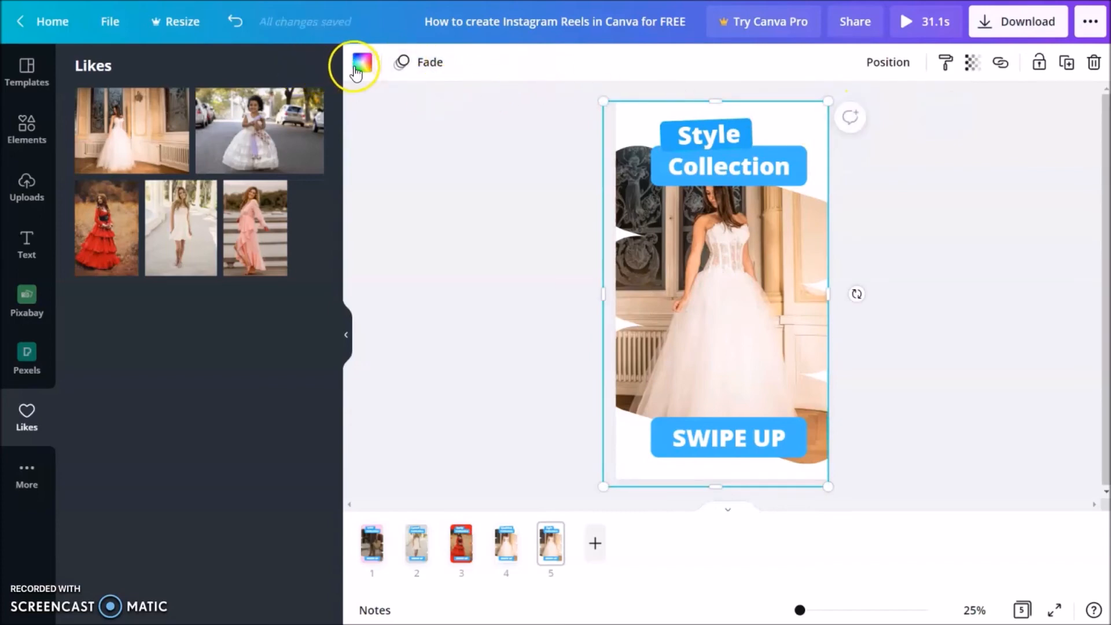
click(355, 68)
click(91, 246)
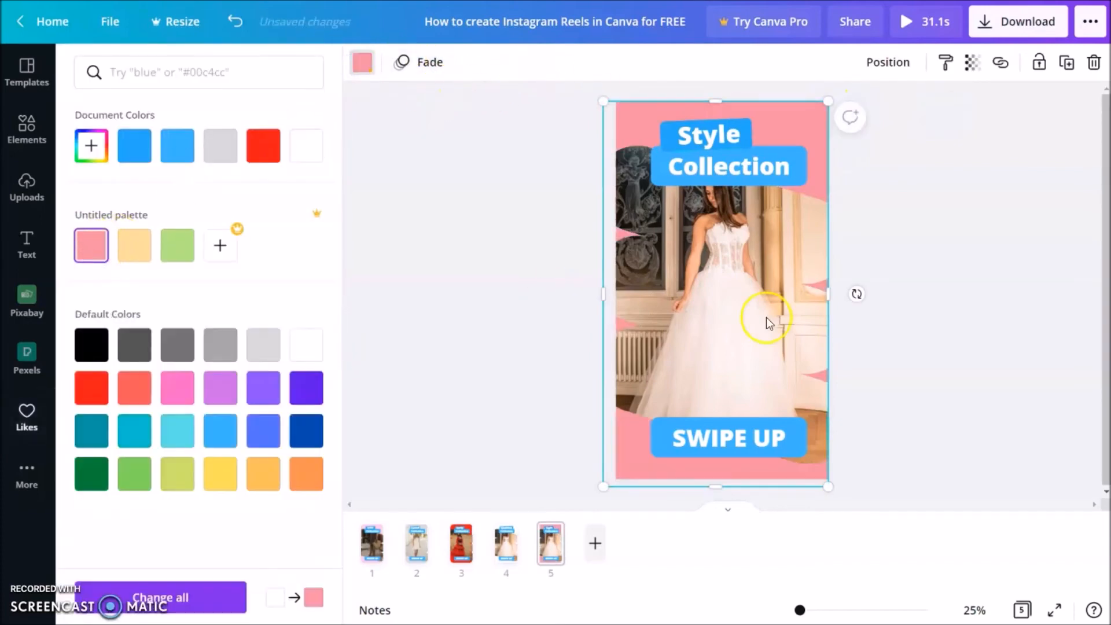
click(915, 315)
Replace the bride photo in page 5's frame with the liked photo of the woman in the pink dress
double_click(770, 324)
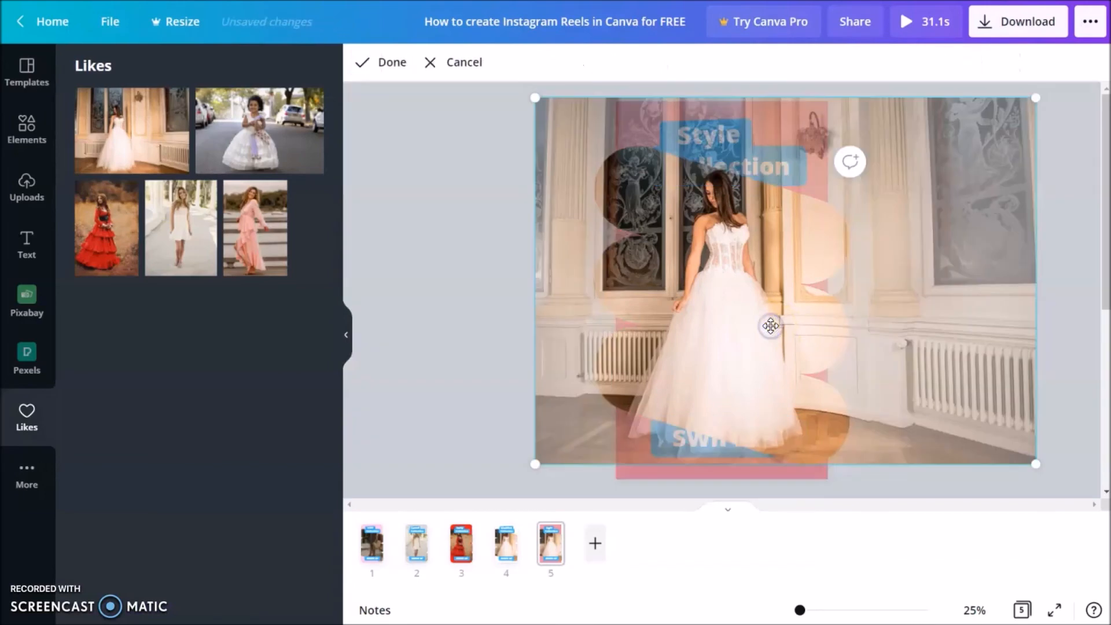
key(Delete)
click(429, 290)
drag(249, 221, 708, 290)
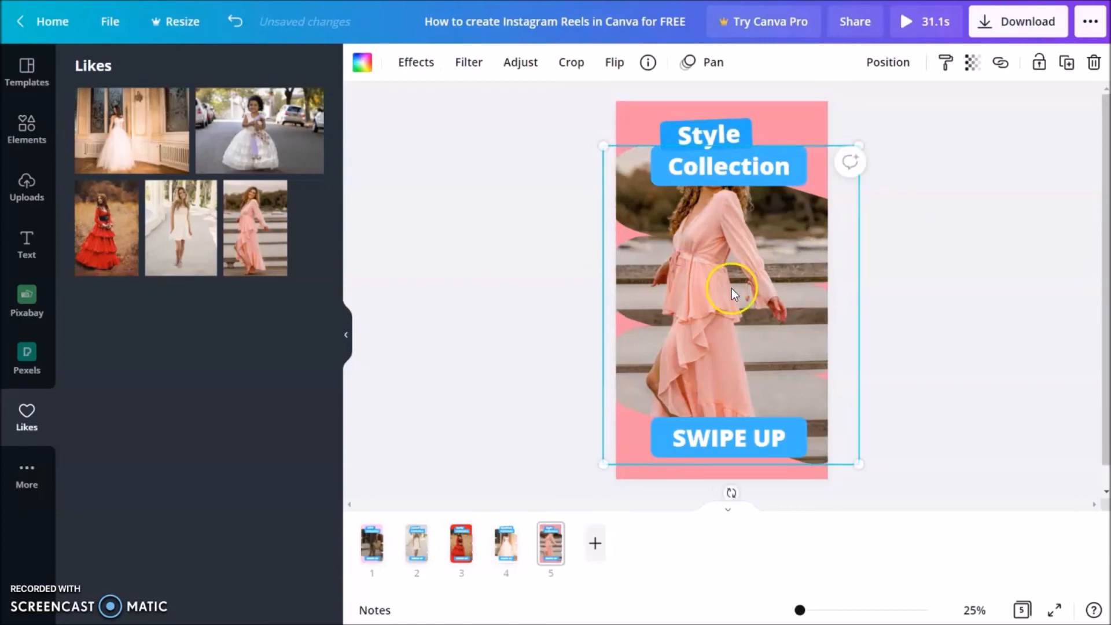
Enlarge and reposition the pink-dress photo inside page 5's frame so the dress fills the space between the banners
double_click(755, 289)
drag(755, 288, 789, 256)
click(948, 270)
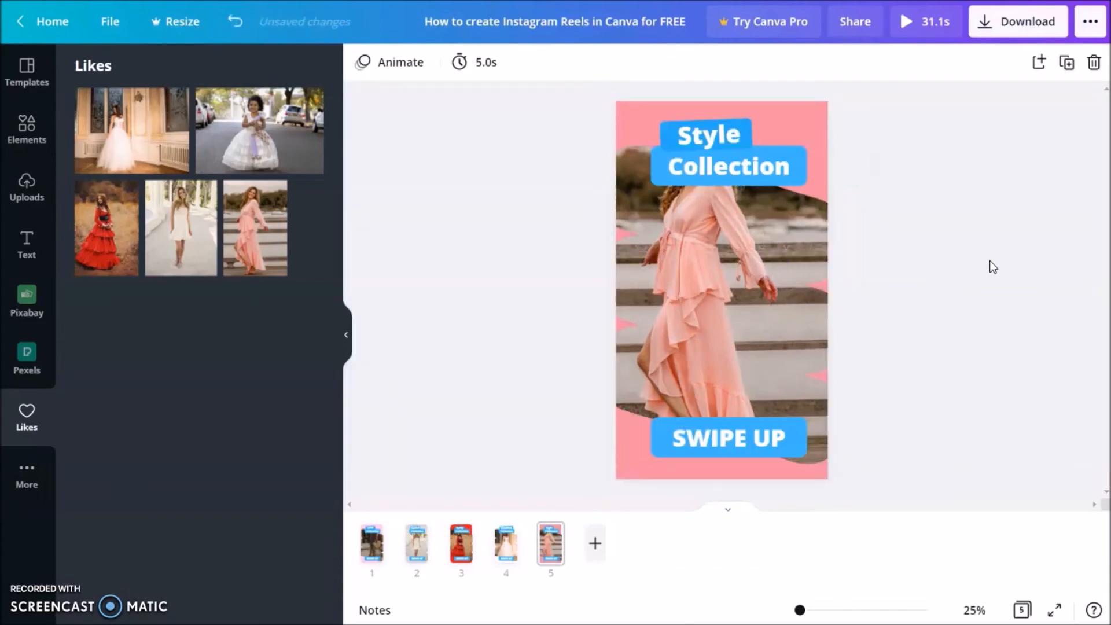
click(711, 283)
double_click(711, 284)
drag(850, 480, 886, 498)
drag(755, 399, 800, 360)
click(954, 370)
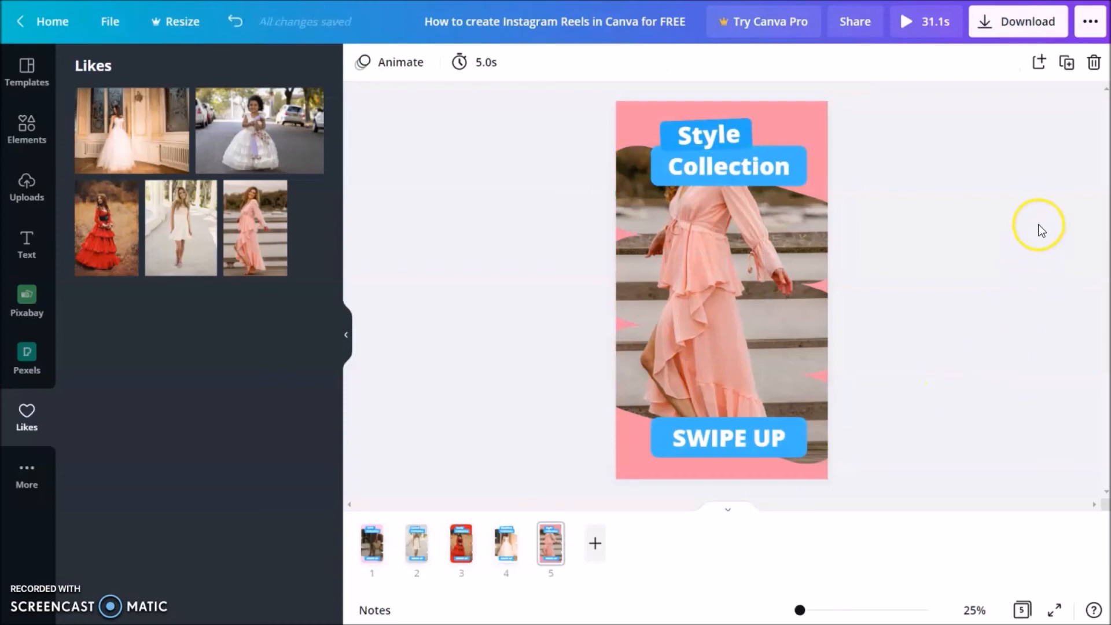
Set page 5's timing to 3.5 seconds
click(492, 64)
click(673, 119)
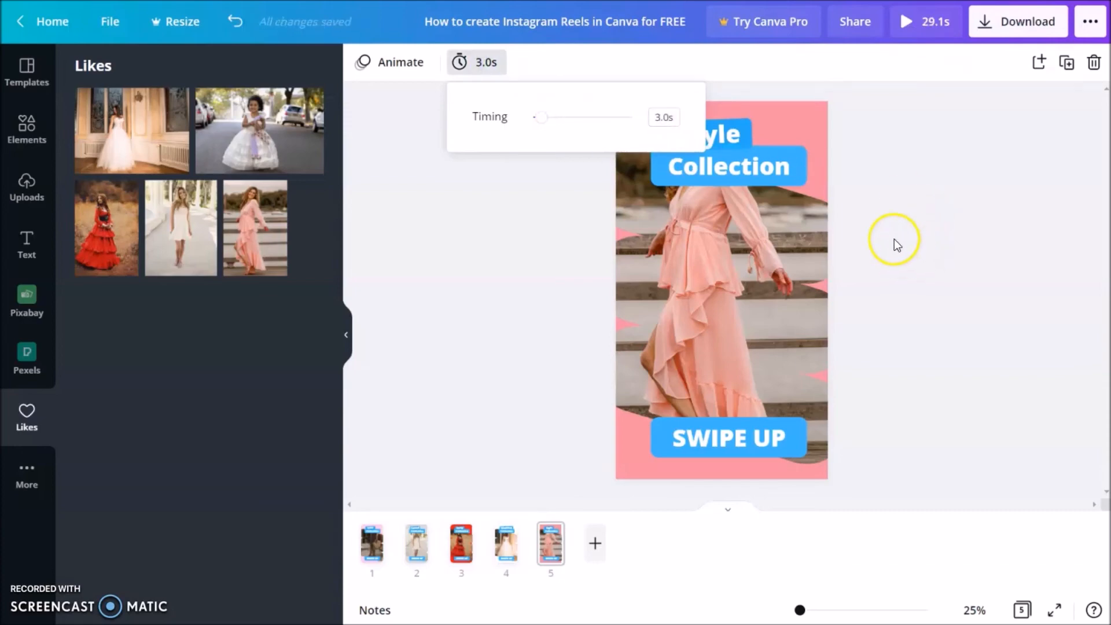
click(663, 117)
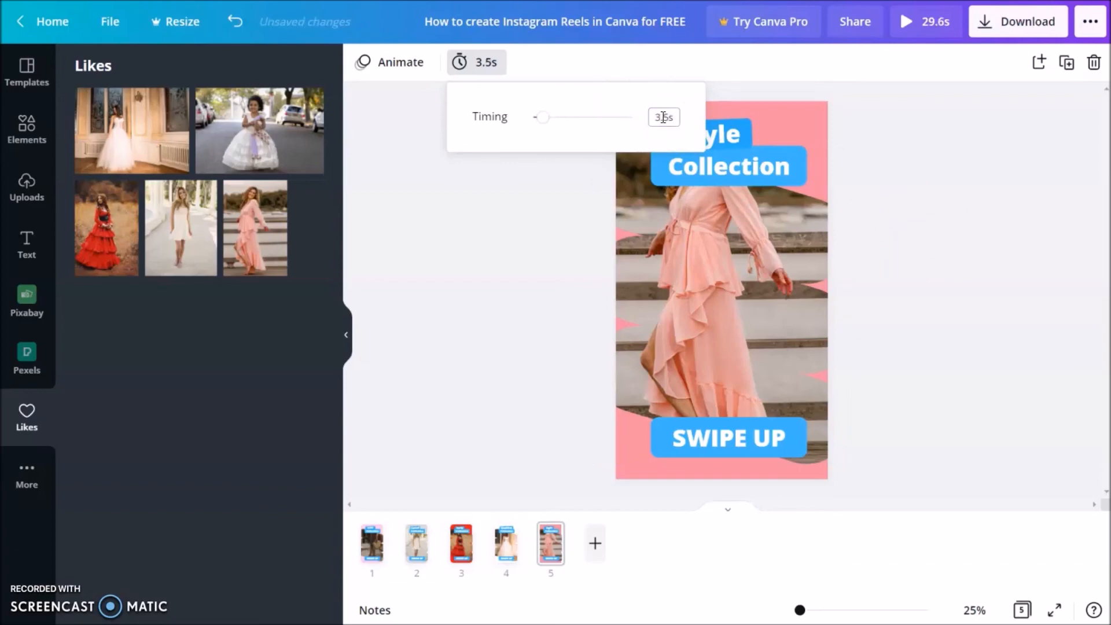
click(661, 116)
click(945, 169)
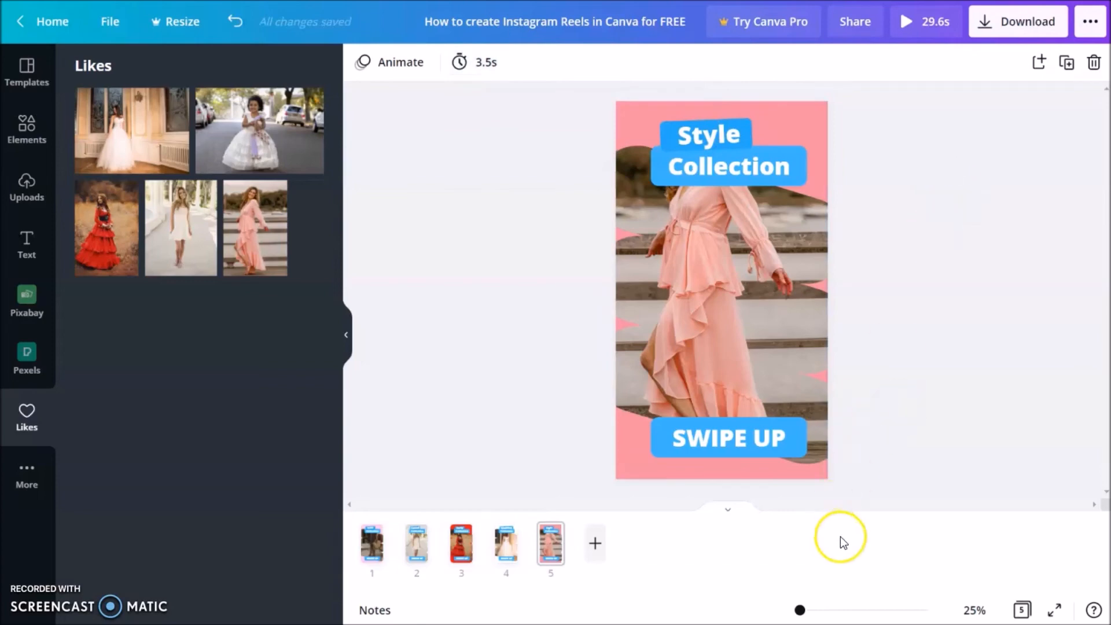
Preview the whole reel from page 1 through the last page, and return to the editor
click(373, 542)
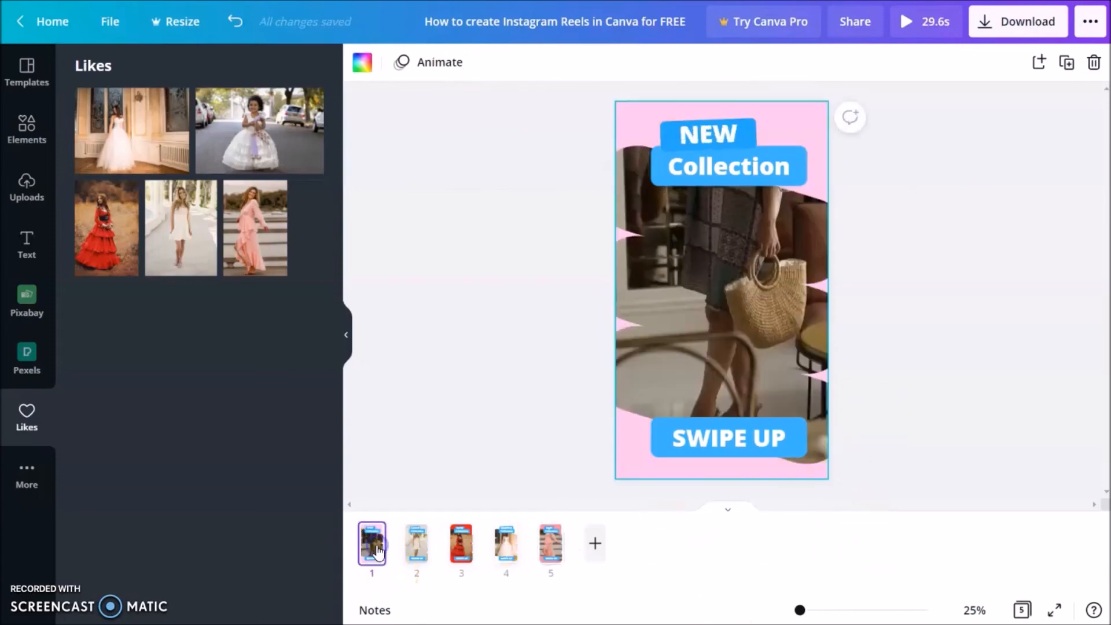
click(1034, 299)
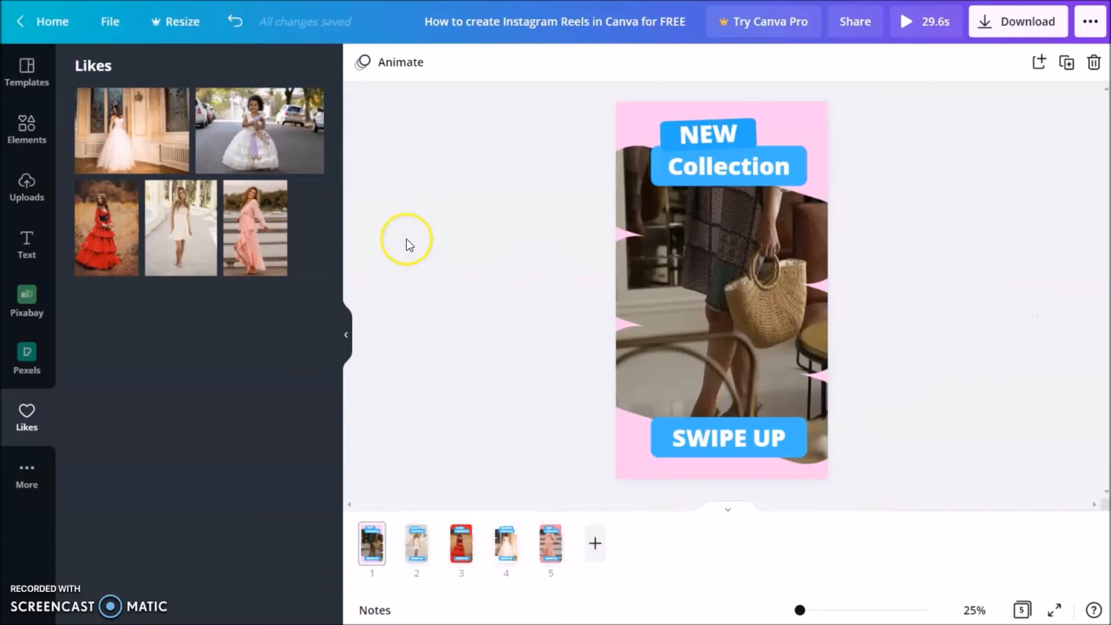
click(922, 27)
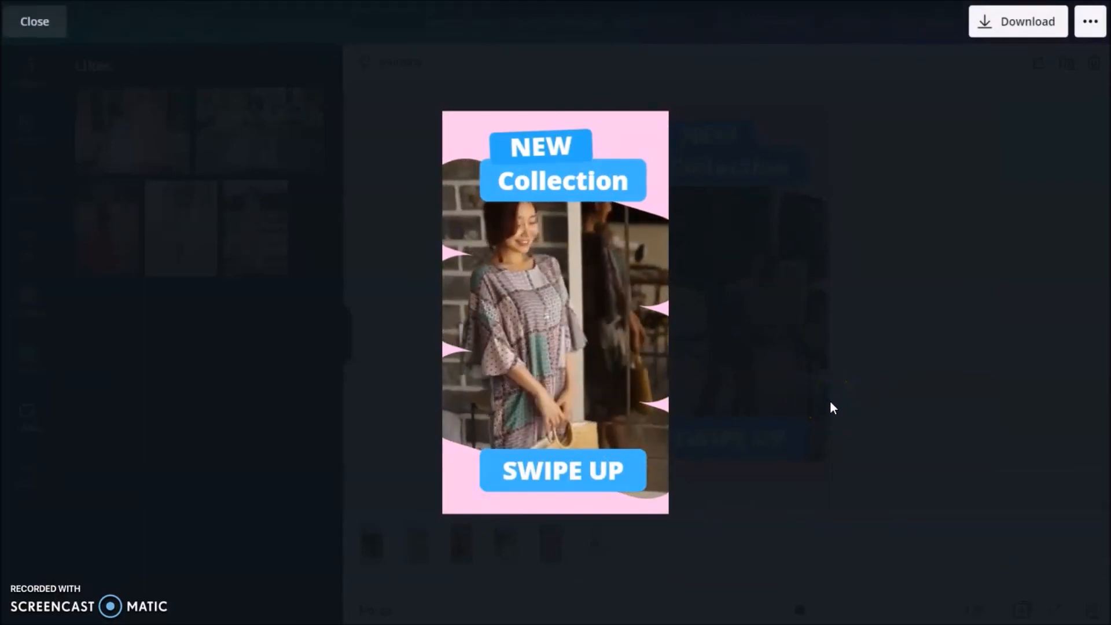
click(858, 449)
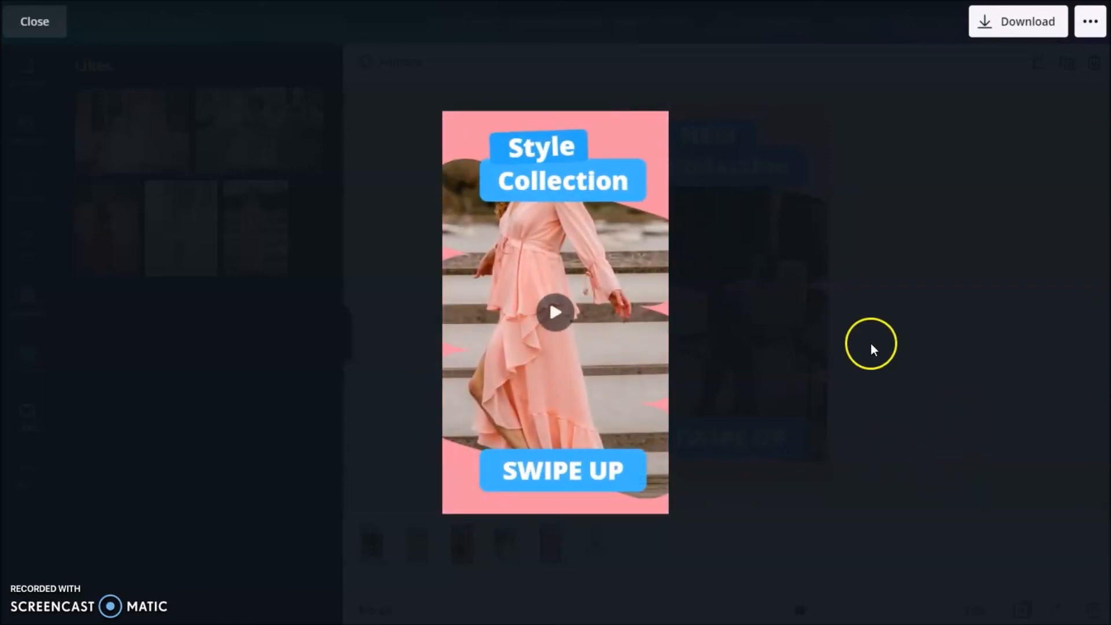
click(48, 25)
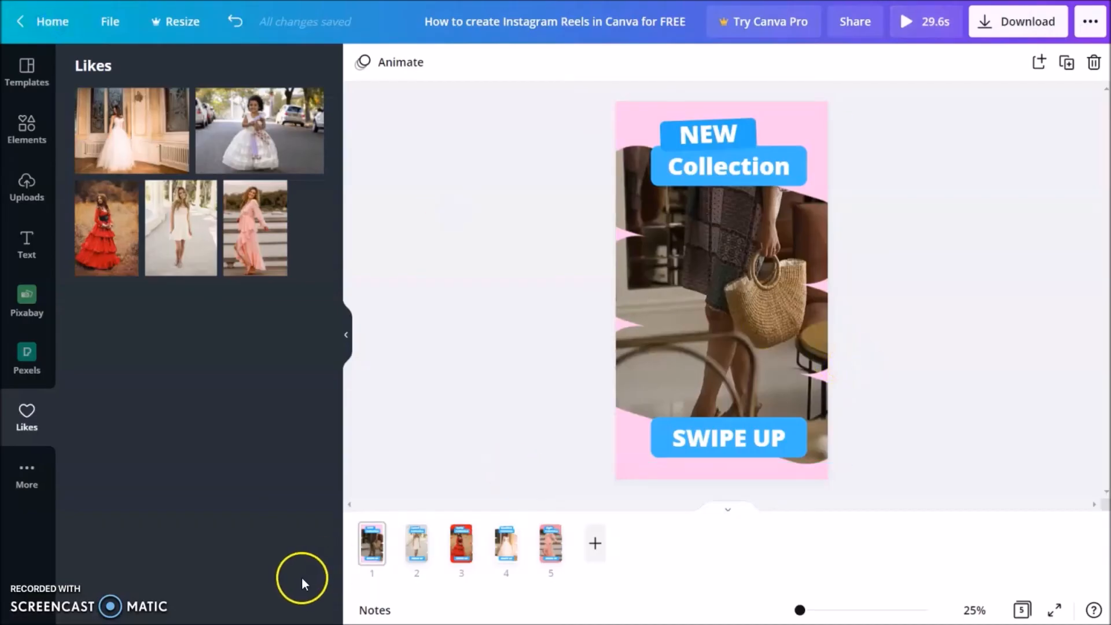
Review the file type and page selection in the download options, and leave them without downloading
click(370, 540)
click(1004, 23)
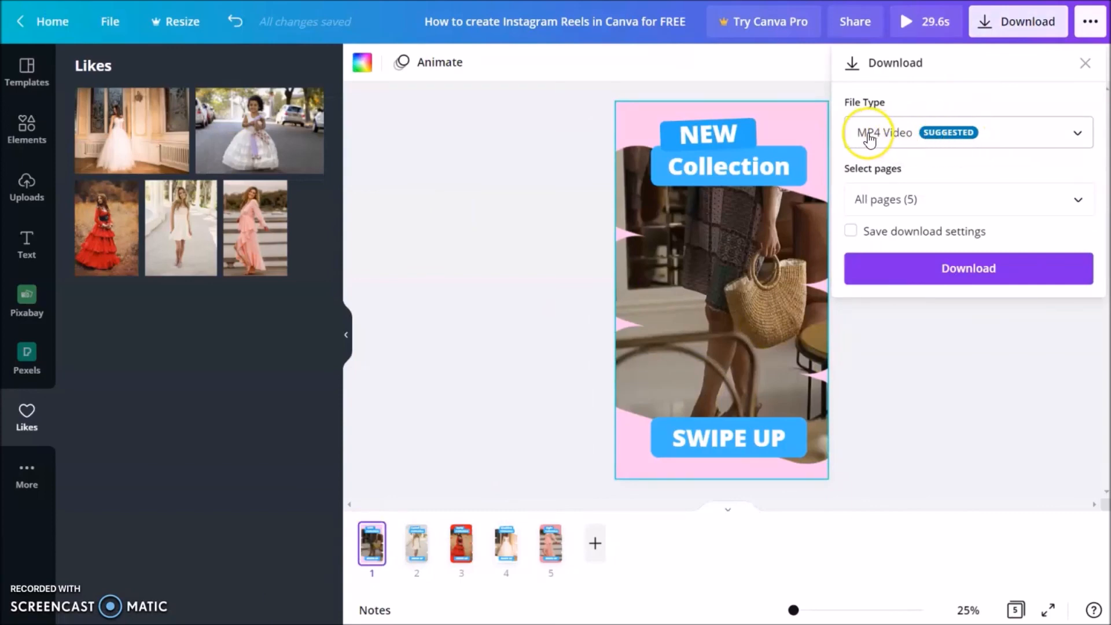
click(912, 444)
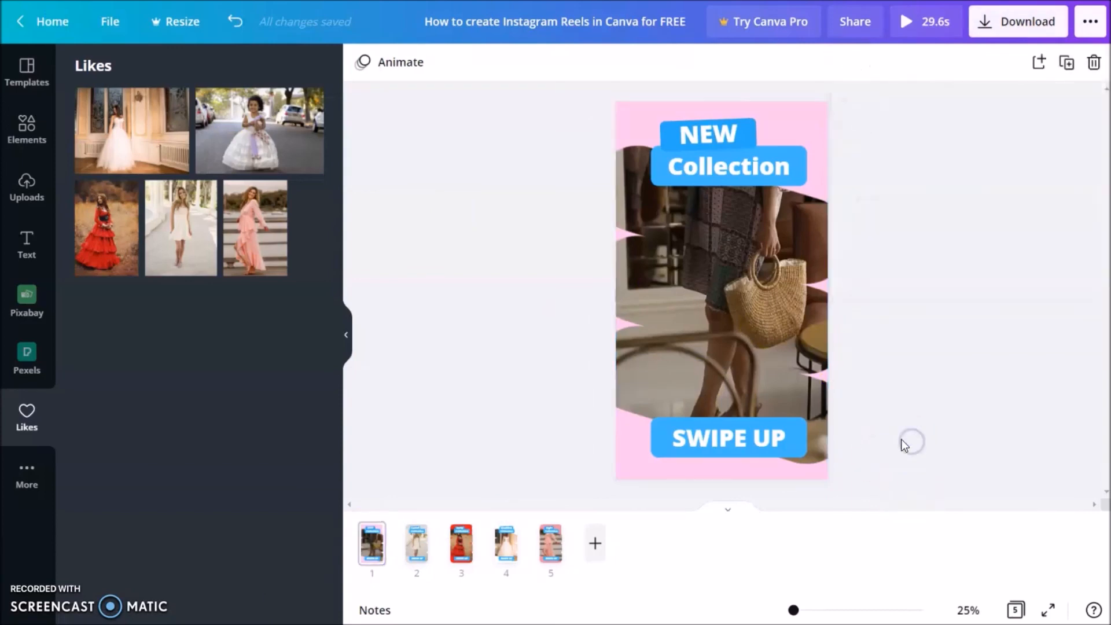
Add a sixth page reading "THAT IS IT AS SIMPLE AS THAT" above "NOW SIMPLY DOWNLOAD IT AS MP4 AND UPLOAD TO INSTAGRAM AS INSTAGRAM REELS"
click(593, 544)
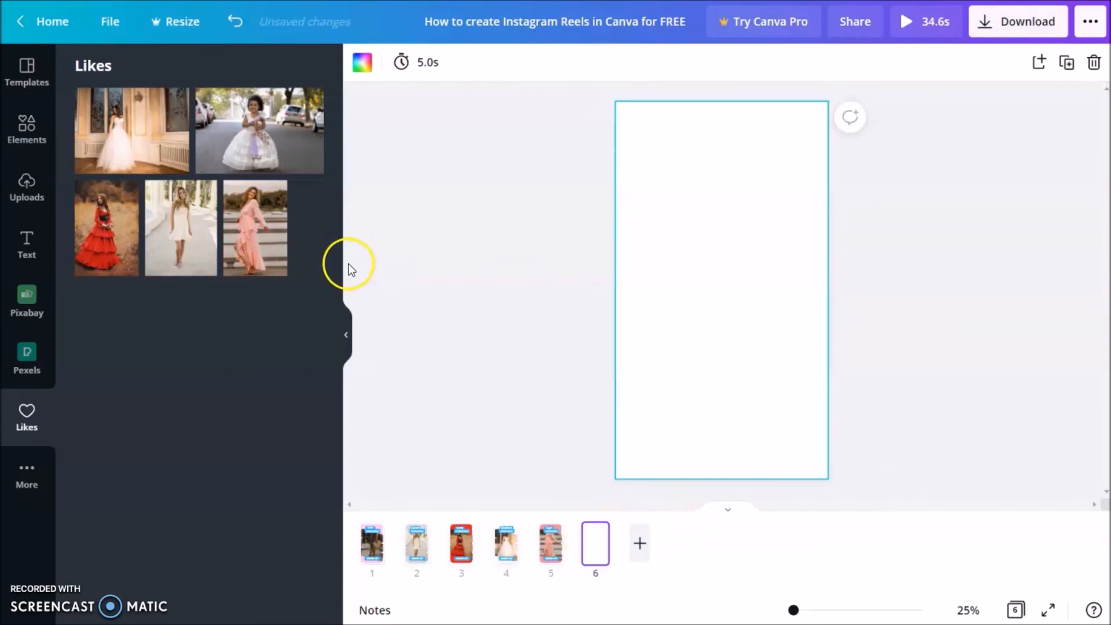
text(tTHAT IS IT AS SIMPLE AS THAT)
drag(776, 247, 731, 173)
text(tNOW SIMPLY DOWNLOAD IT AS MP4 AND UPLOAD TO INSTAGRAM AS INSTAGRAM REELS)
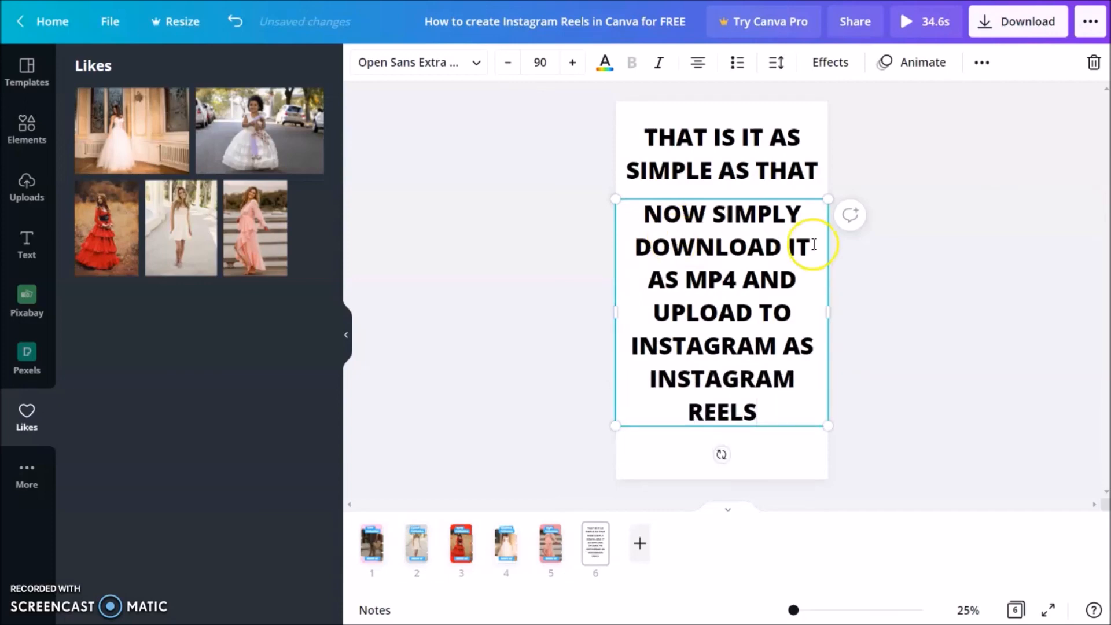
click(949, 336)
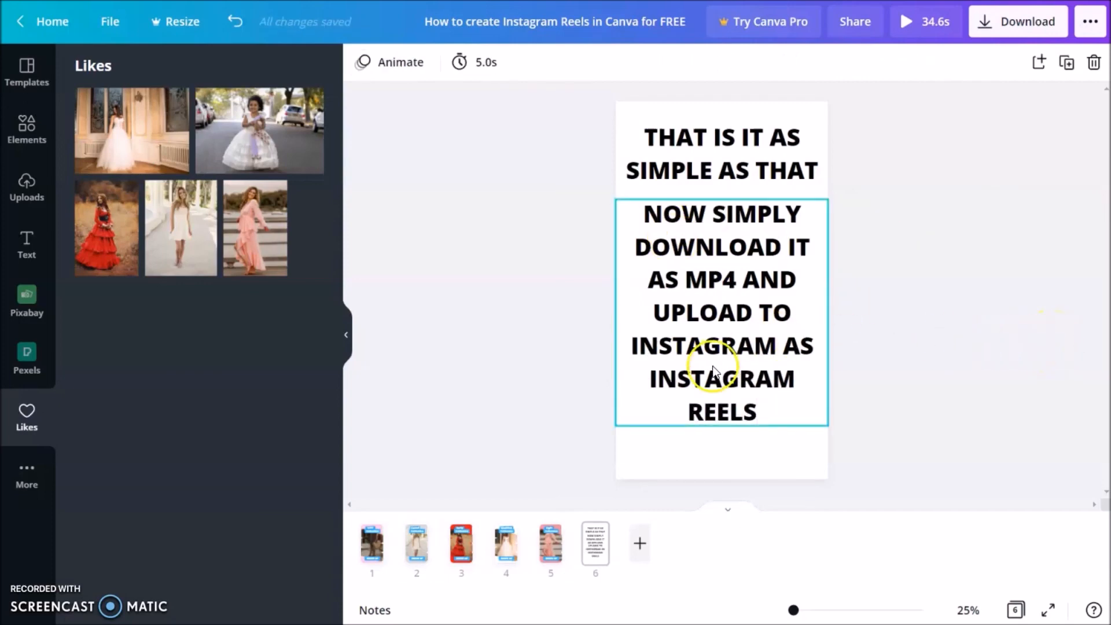
Replace the lower text on page 6 with "NOTE THAT IT SHOULD NOT BE MORE THAN 30S LONG"
click(766, 413)
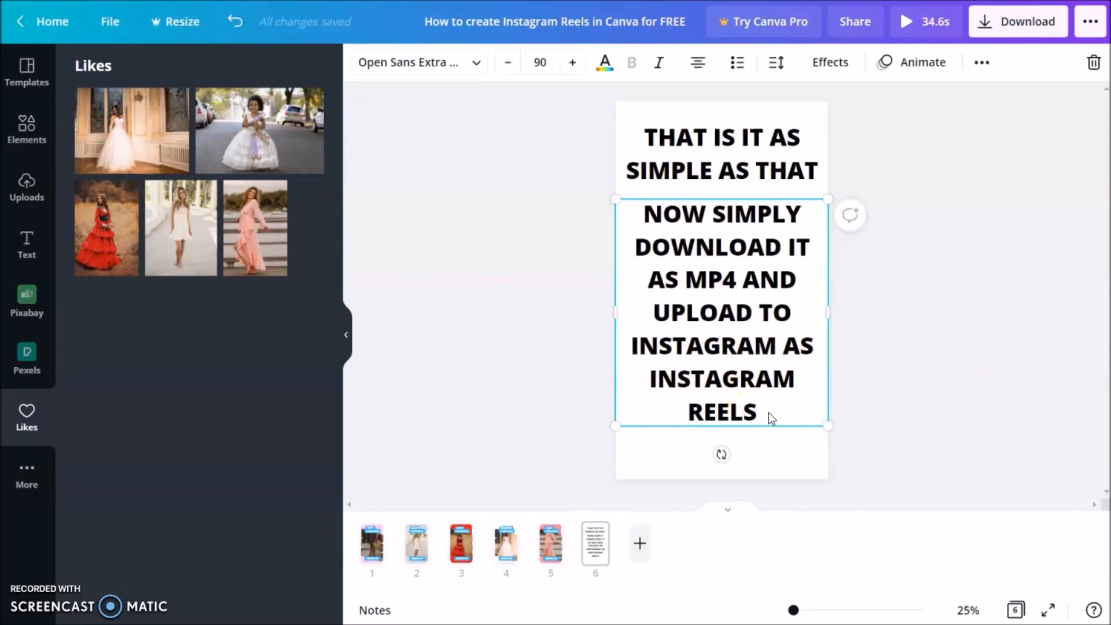
click(768, 412)
text(NOTE THAT)
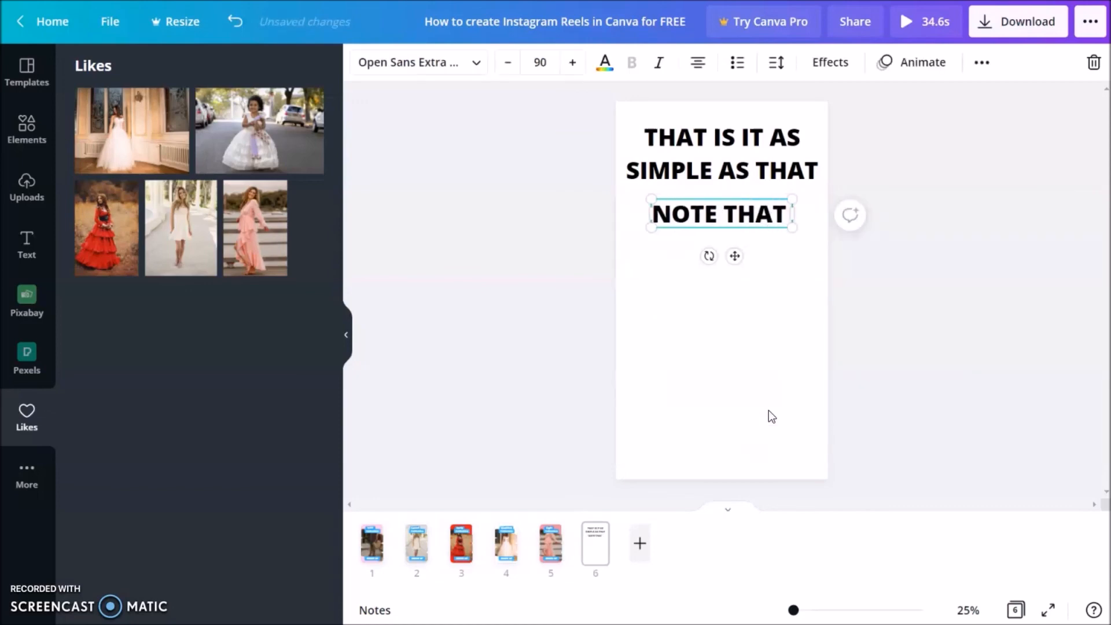
text( IT SHOULD NOT BE)
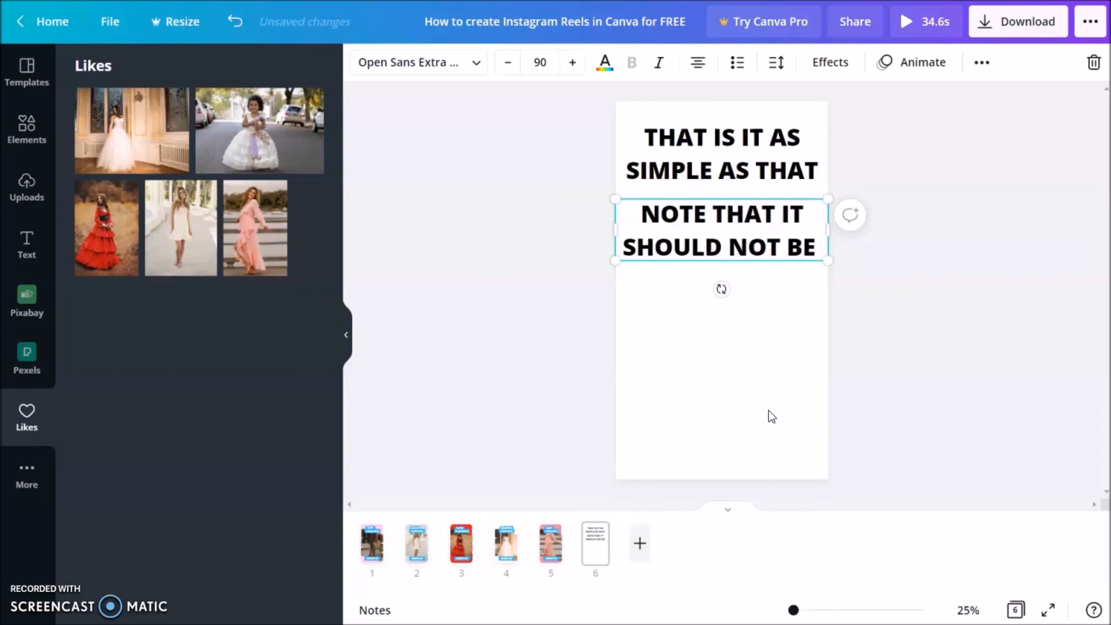
text( MORE THAN 30)
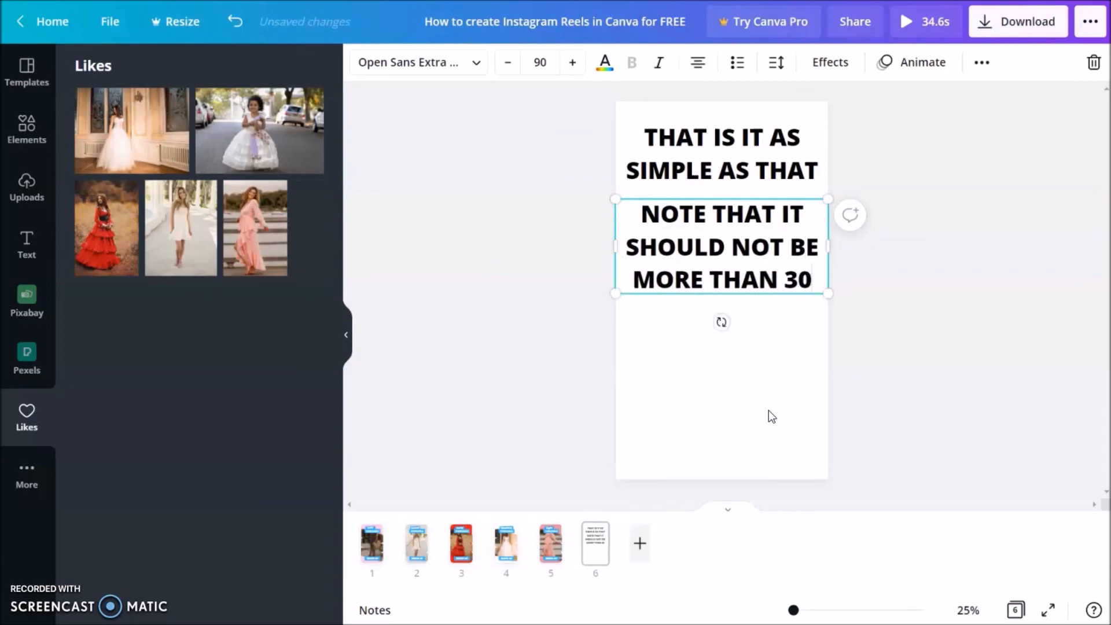
text(S LONG)
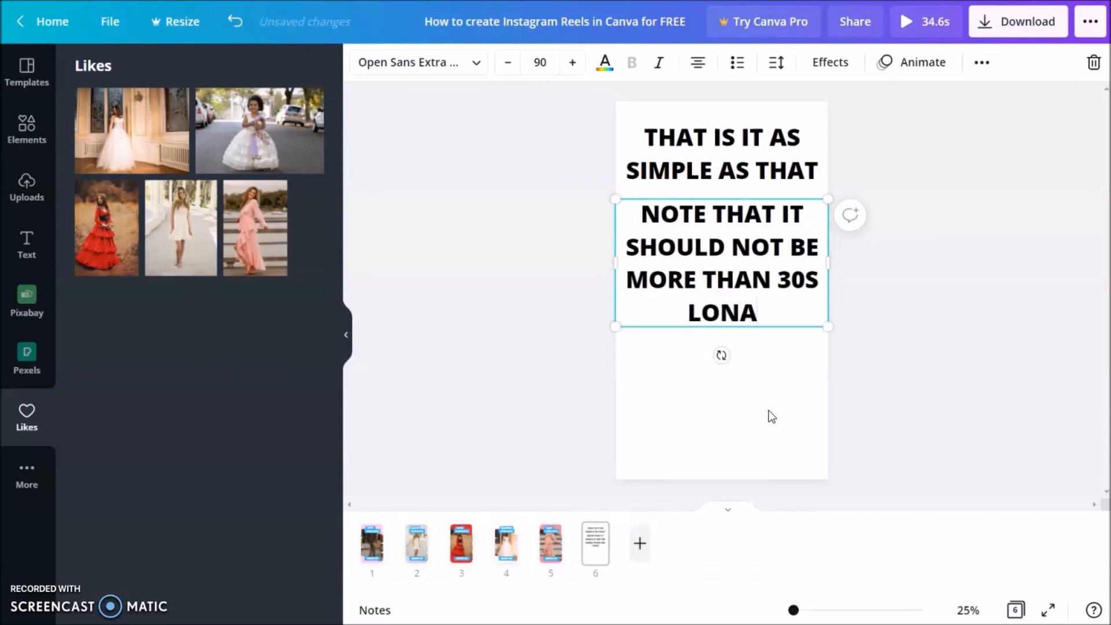
key(BackSpace)
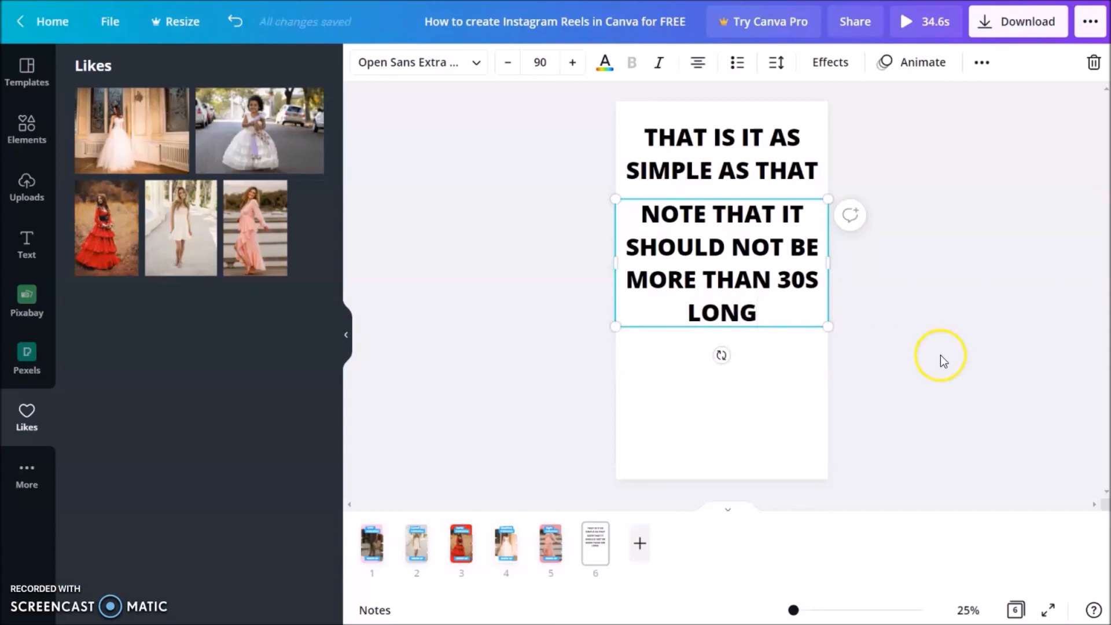
click(944, 359)
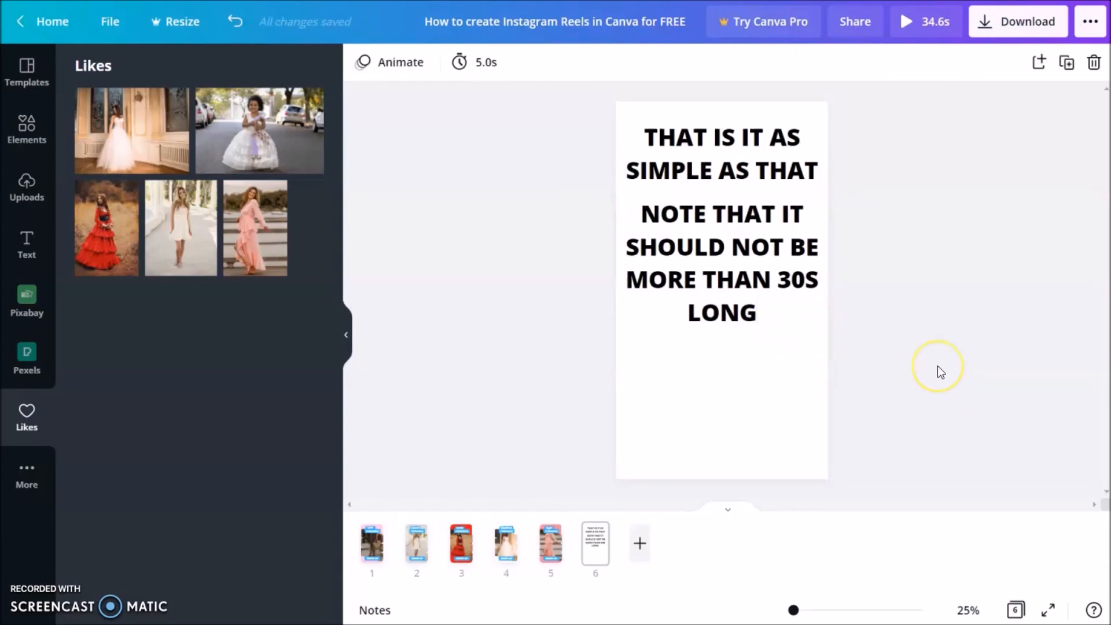